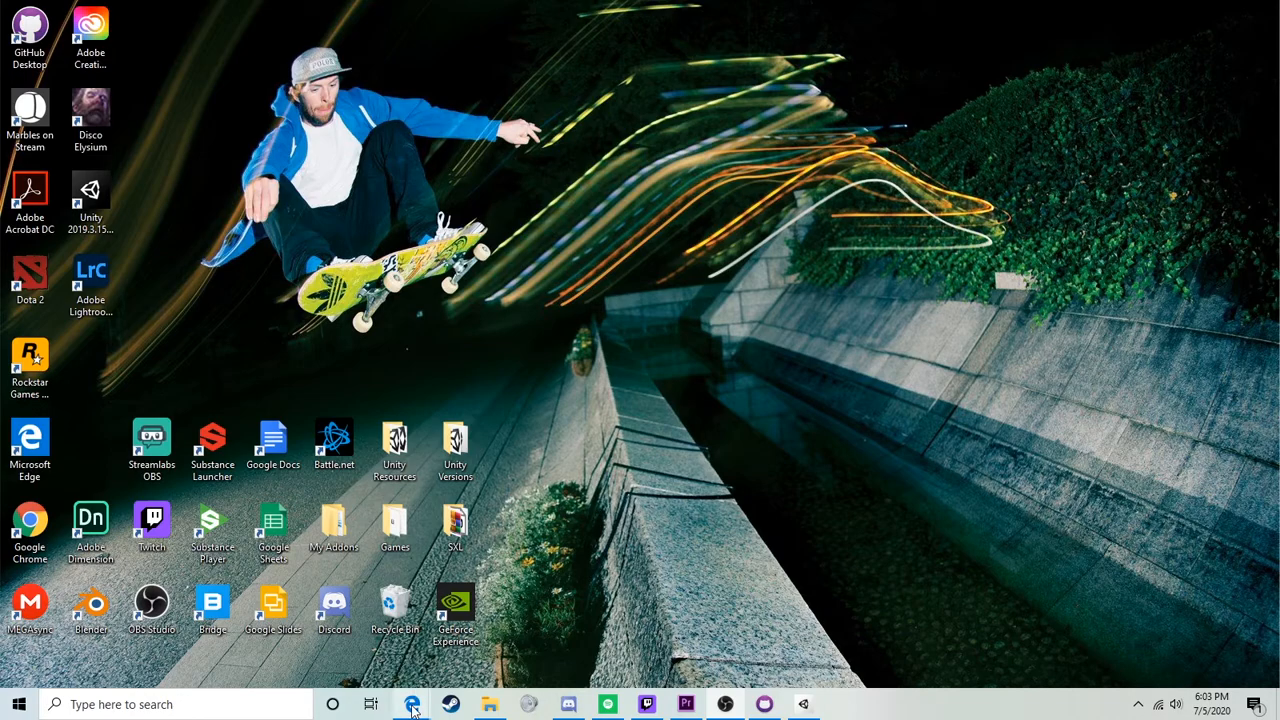
Step: Bring up the Unity-LFS-Repo page in Microsoft Edge and open GitHub's account sign-up page
{"action": "mouse_move", "coordinate": [415, 705]}
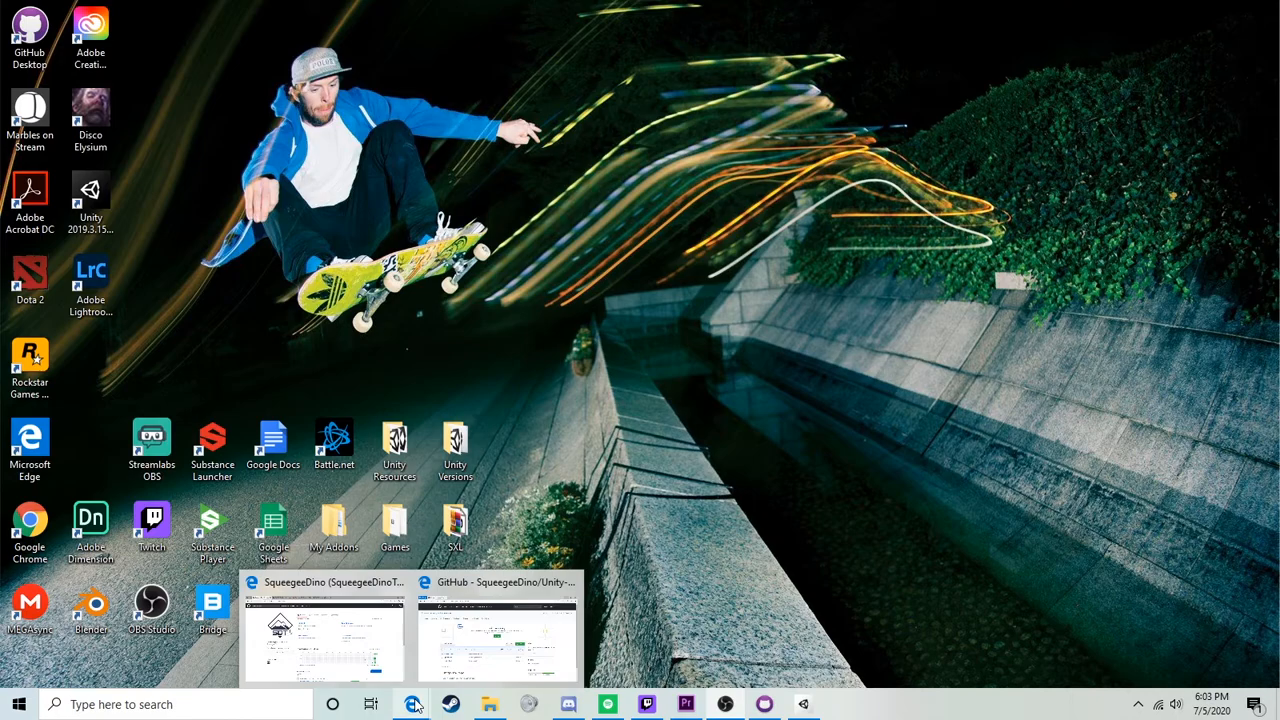
{"action": "left_click", "coordinate": [497, 630]}
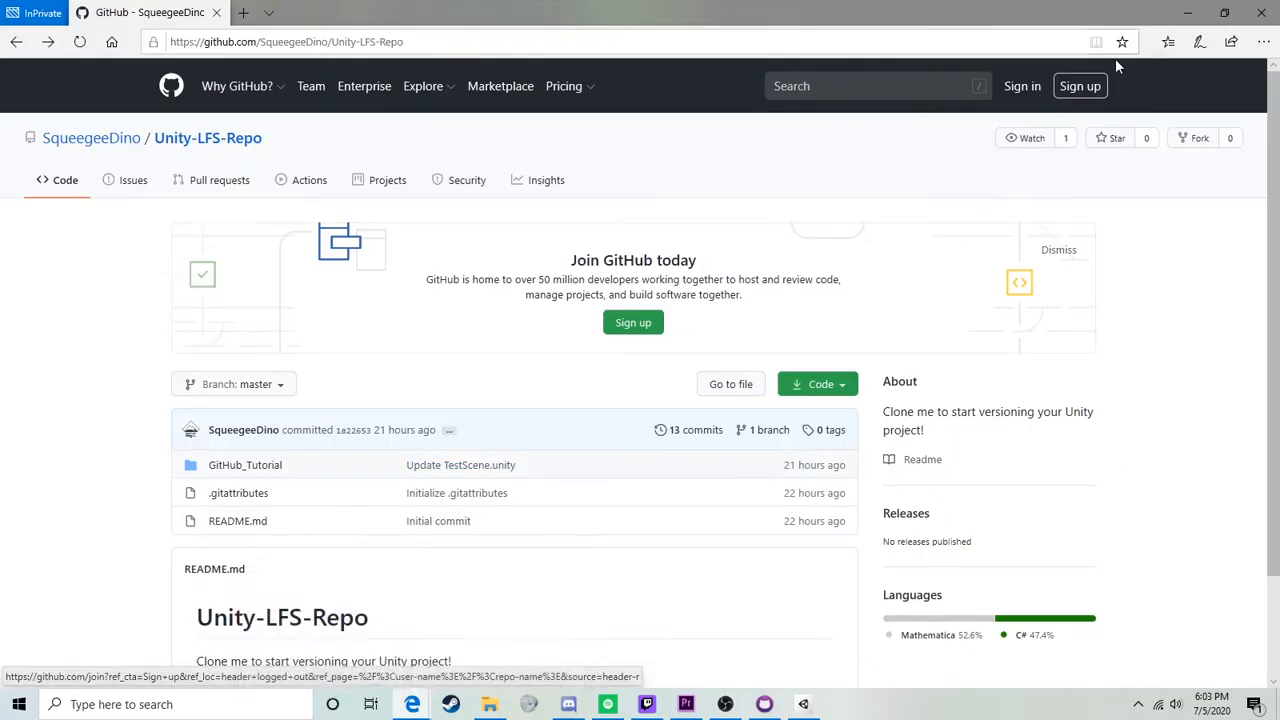
{"action": "left_click", "coordinate": [1091, 88]}
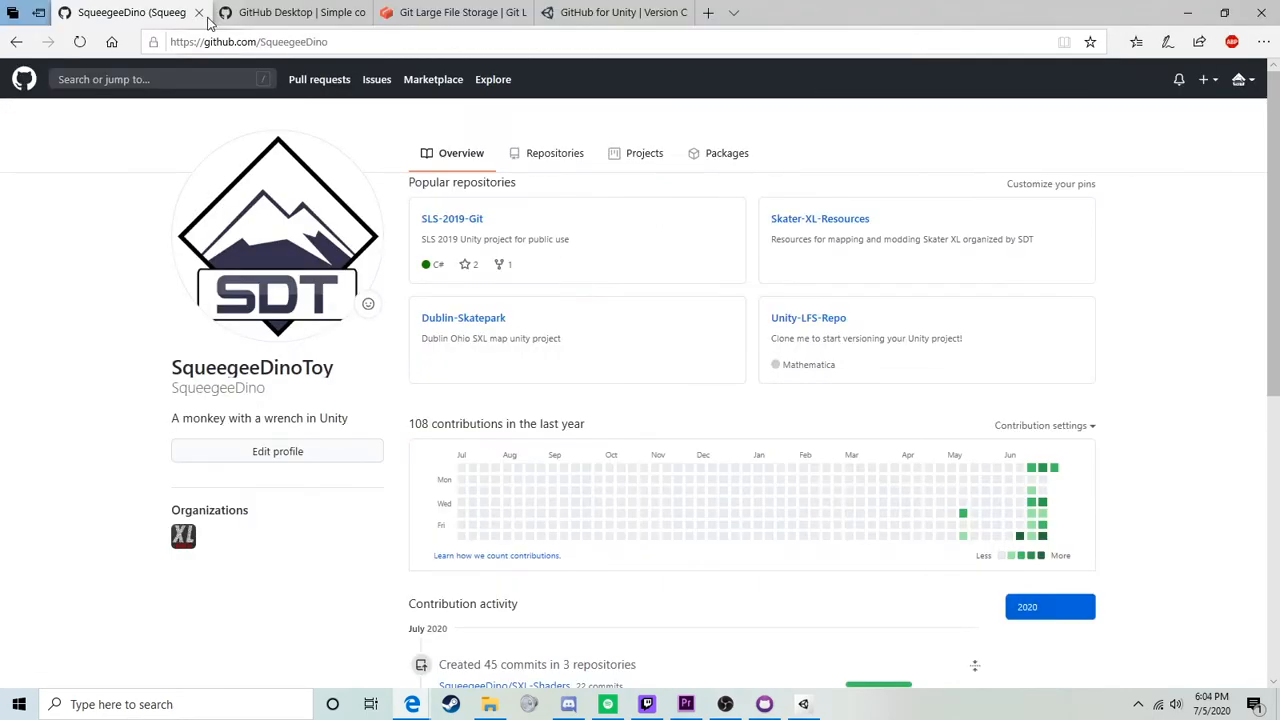
Step: Examine the GitHub Desktop page at desktop.github.com, including its address and the Windows and macOS download options
{"action": "left_click", "coordinate": [265, 24]}
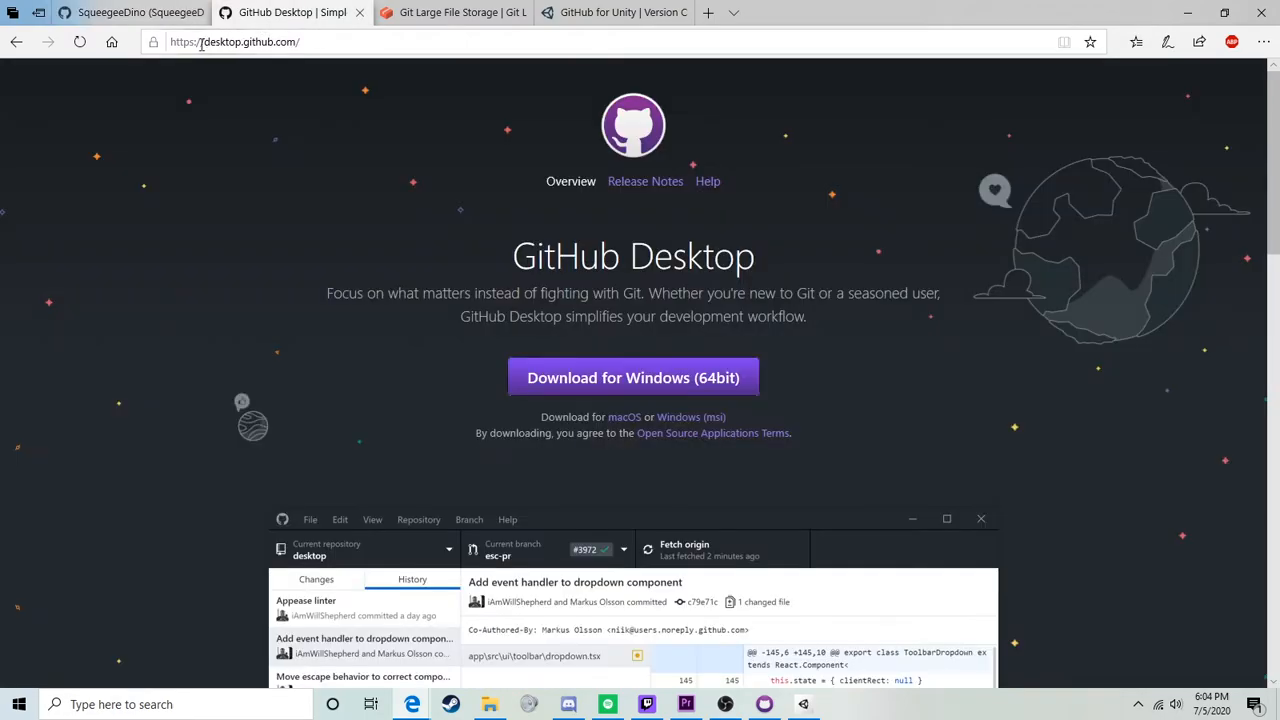
{"action": "left_click", "coordinate": [333, 41]}
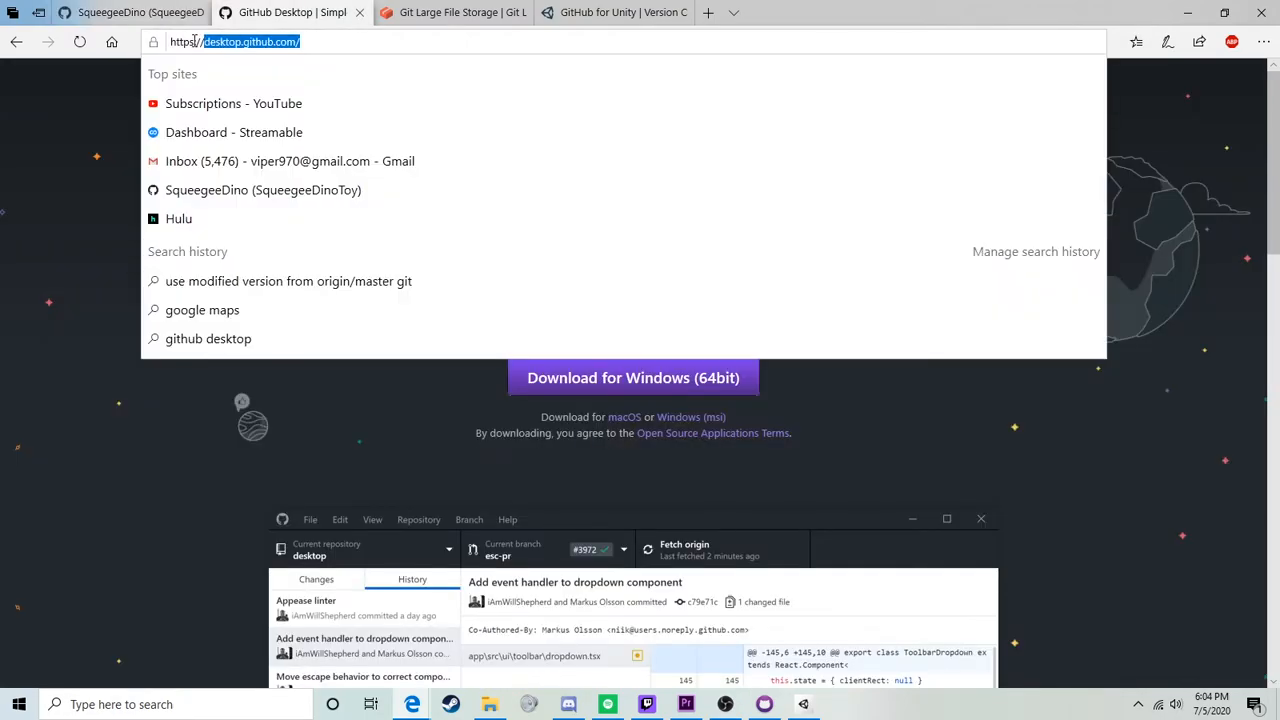
{"action": "left_click", "coordinate": [312, 45]}
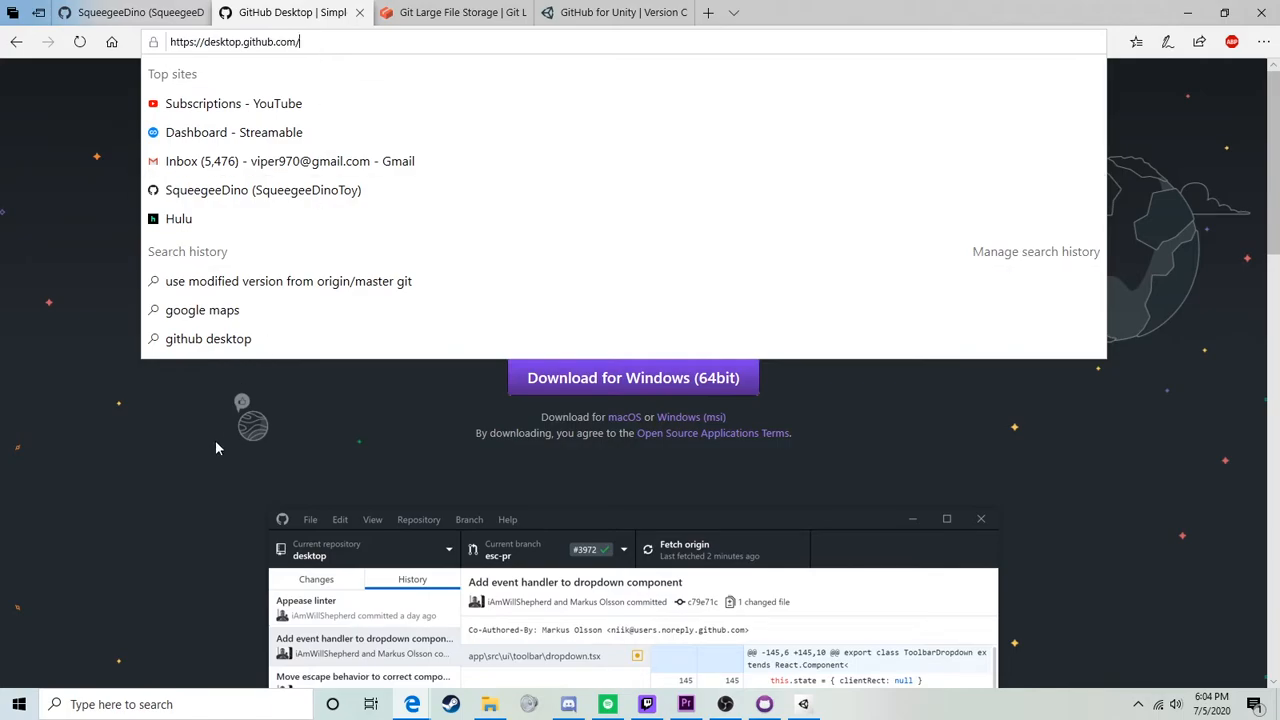
{"action": "left_click", "coordinate": [229, 423]}
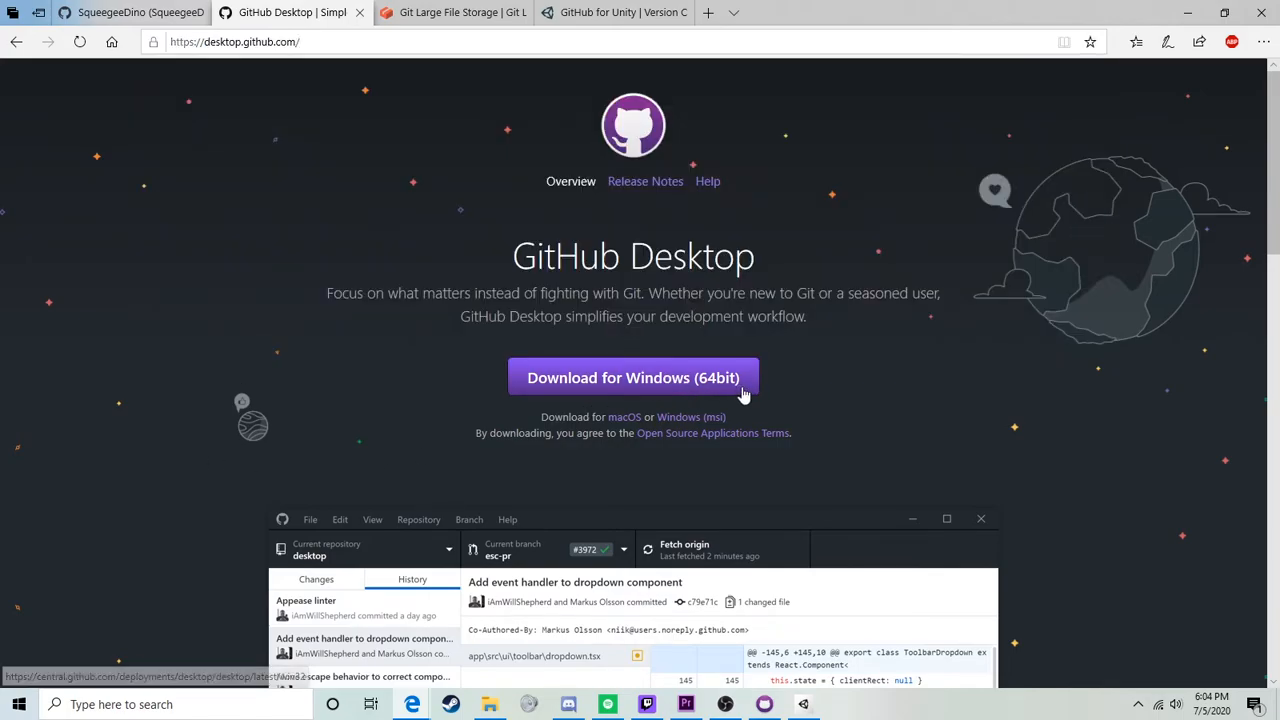
{"action": "scroll", "coordinate": [700, 405], "scroll_direction": "down", "scroll_amount": 1}
{"action": "left_click_drag", "start_coordinate": [541, 324], "coordinate": [760, 318]}
{"action": "scroll", "coordinate": [760, 320], "scroll_direction": "down", "scroll_amount": 1}
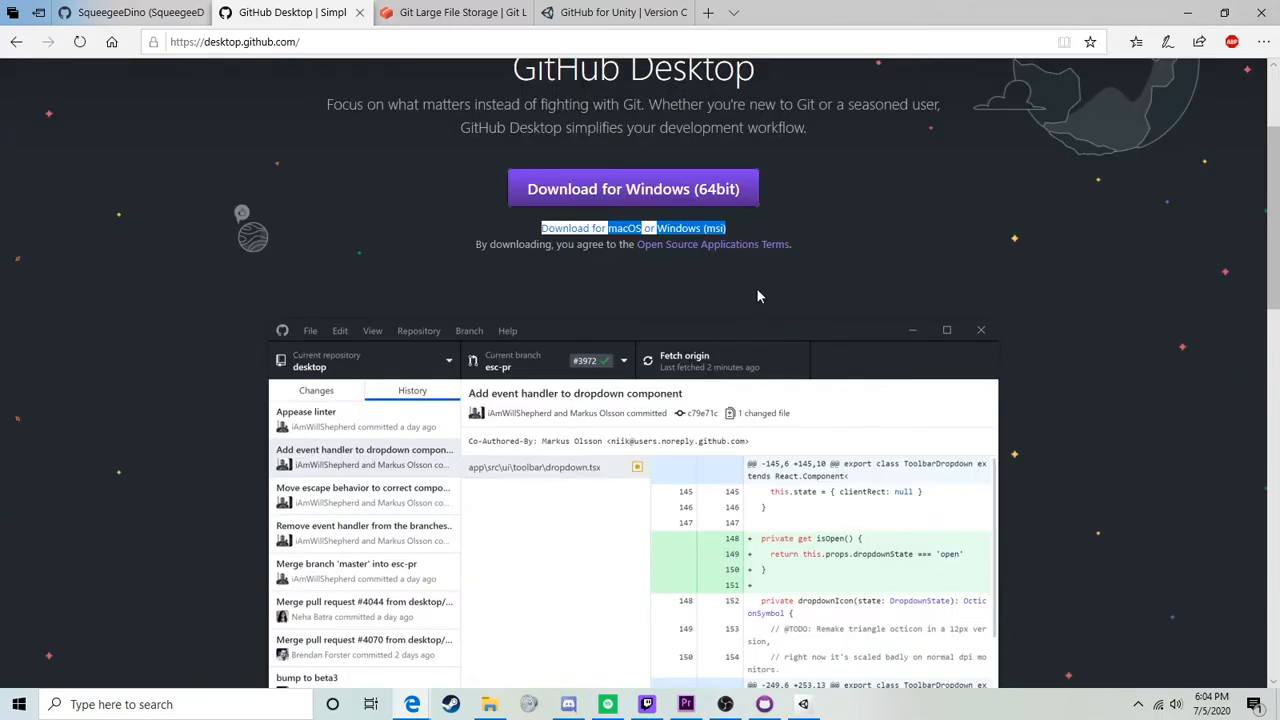
Step: Switch to GitHub Desktop and open its application options
{"action": "key", "text": "alt+Tab"}
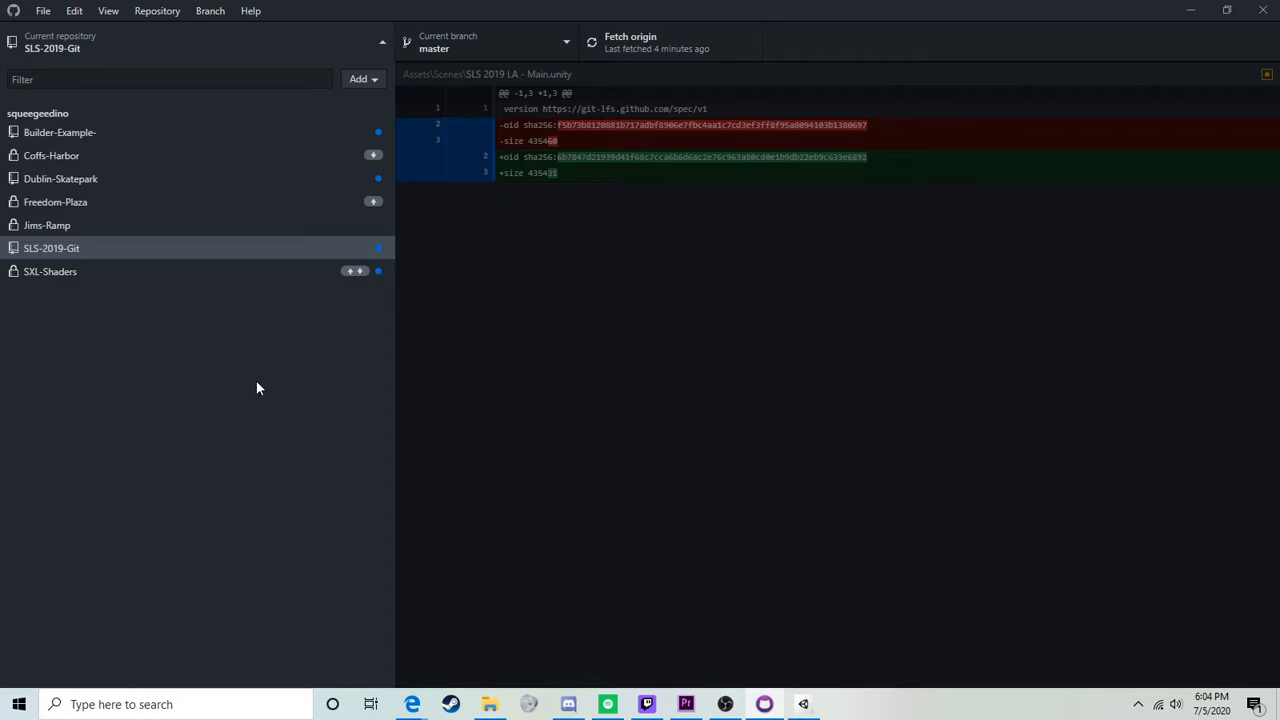
{"action": "left_click", "coordinate": [42, 12]}
{"action": "left_click", "coordinate": [39, 13]}
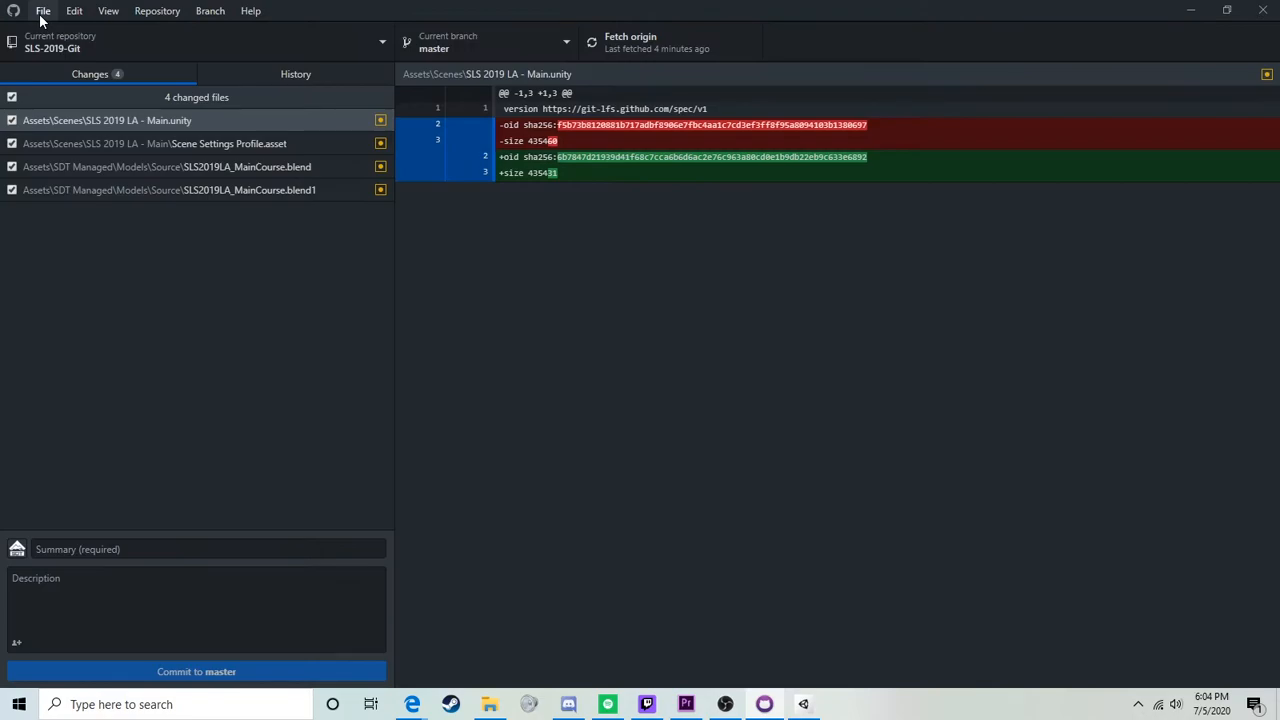
{"action": "left_click", "coordinate": [137, 13]}
{"action": "mouse_move", "coordinate": [48, 16]}
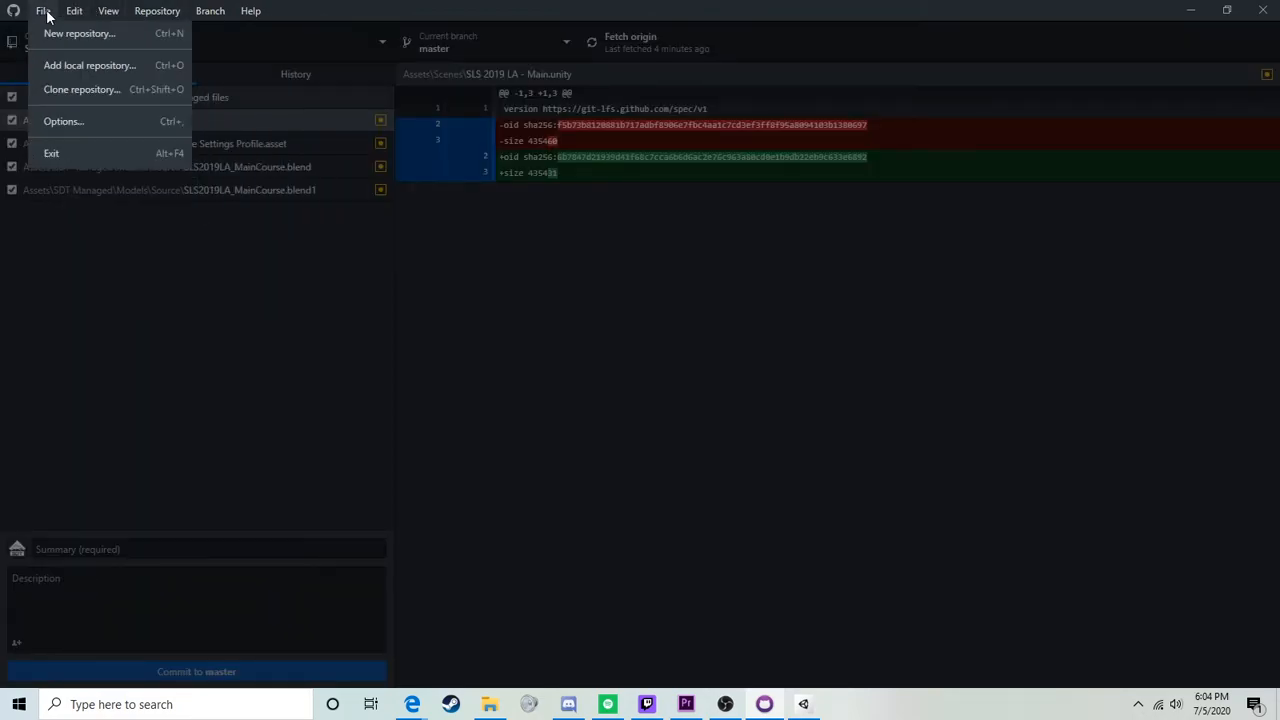
{"action": "left_click", "coordinate": [66, 121]}
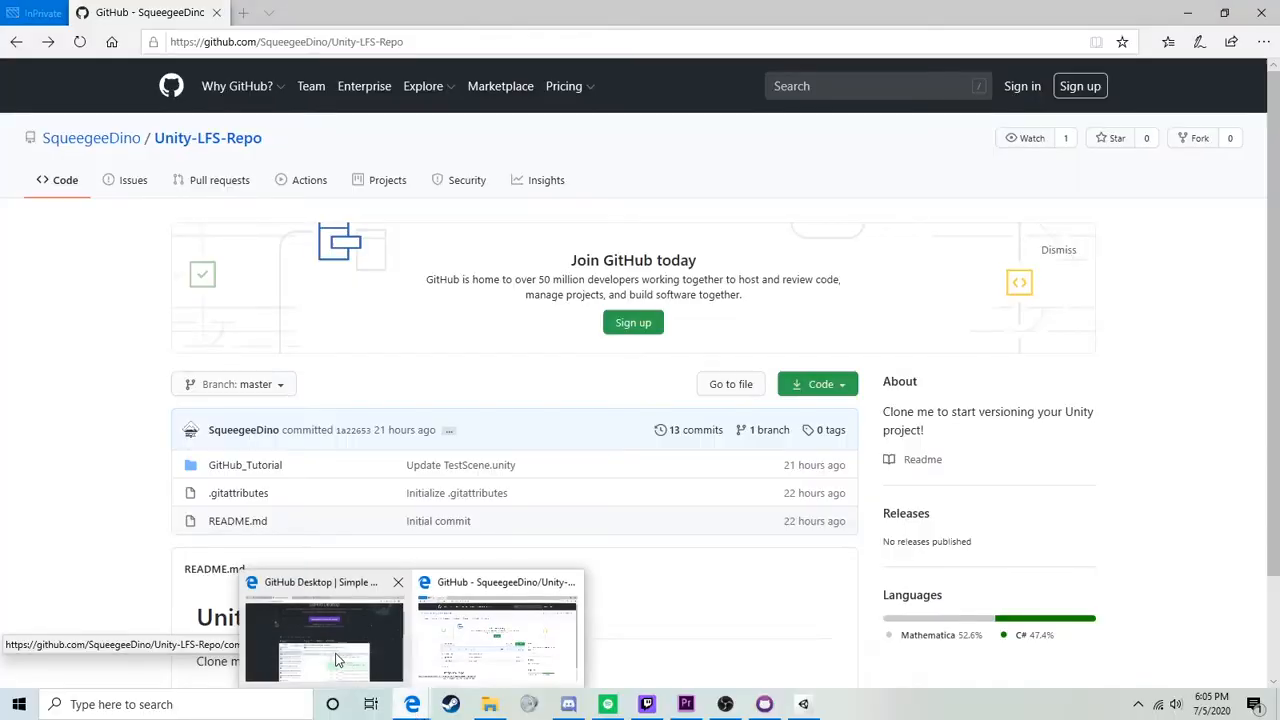
Step: Return to the browser and examine the Git Large File Storage page's download and Getting Started instructions
{"action": "left_click", "coordinate": [338, 658]}
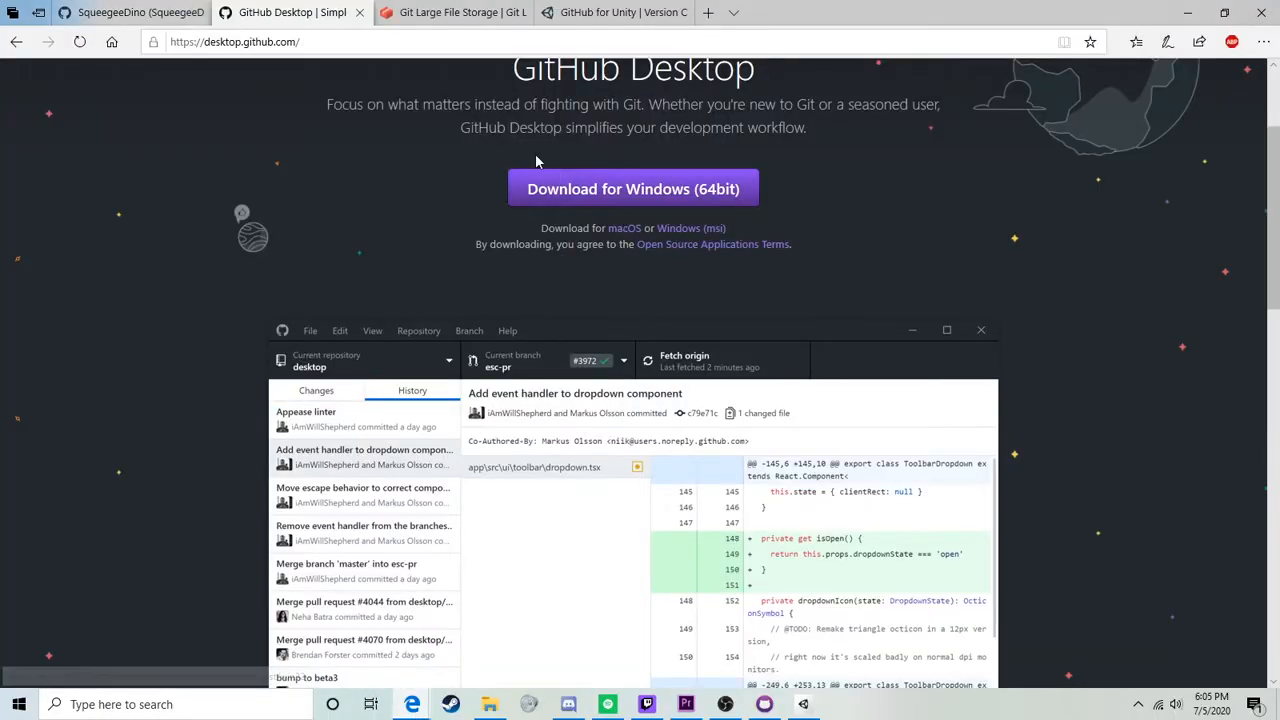
{"action": "left_click", "coordinate": [471, 17]}
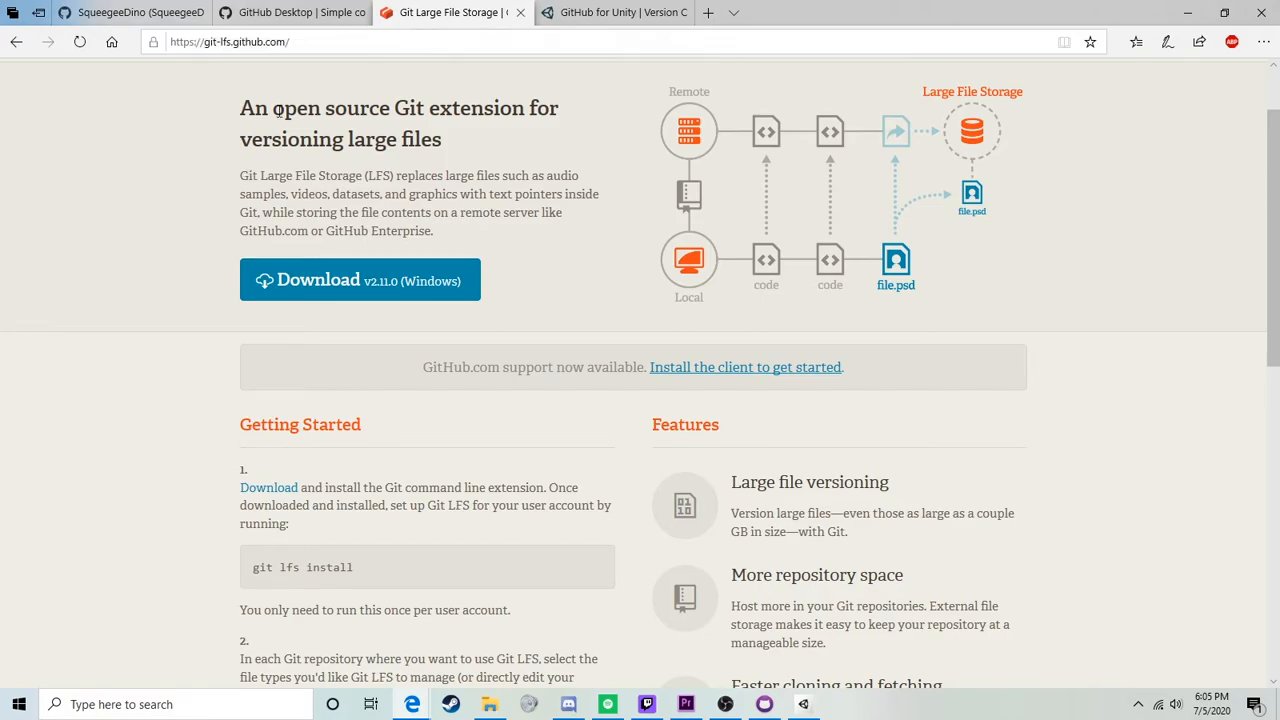
{"action": "scroll", "coordinate": [298, 105], "scroll_direction": "up", "scroll_amount": 1}
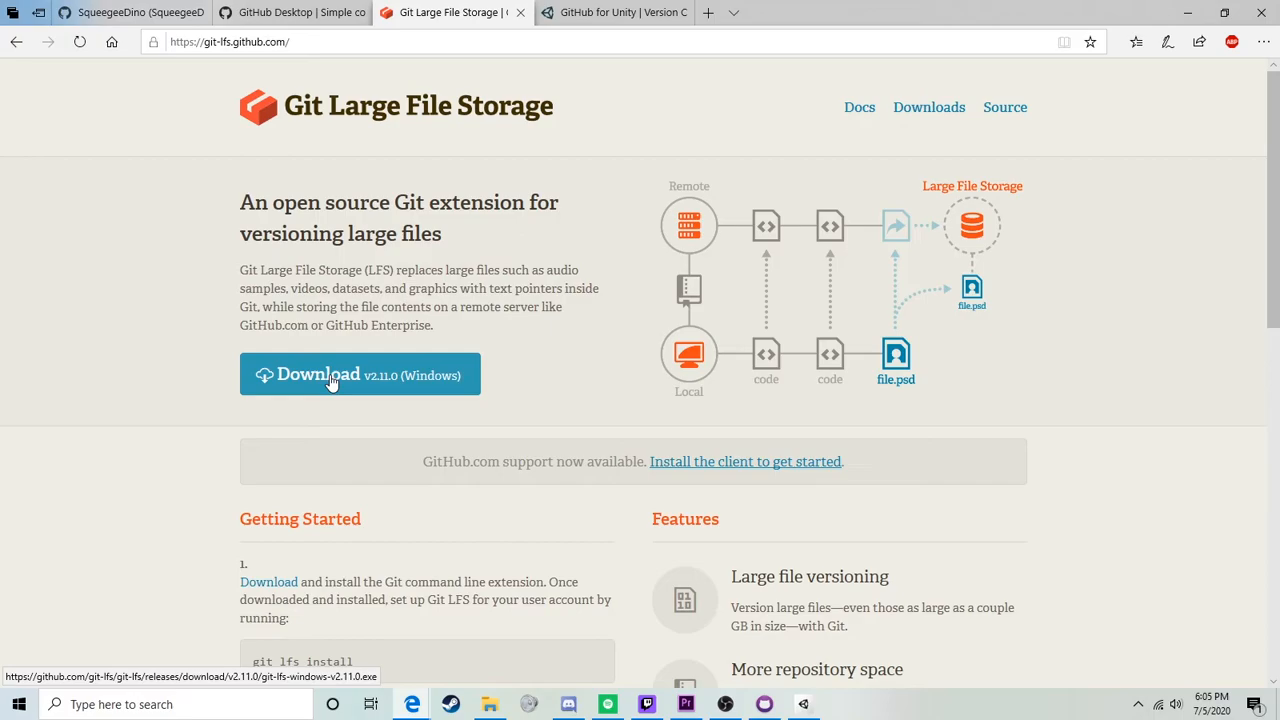
{"action": "scroll", "coordinate": [330, 383], "scroll_direction": "down", "scroll_amount": 1}
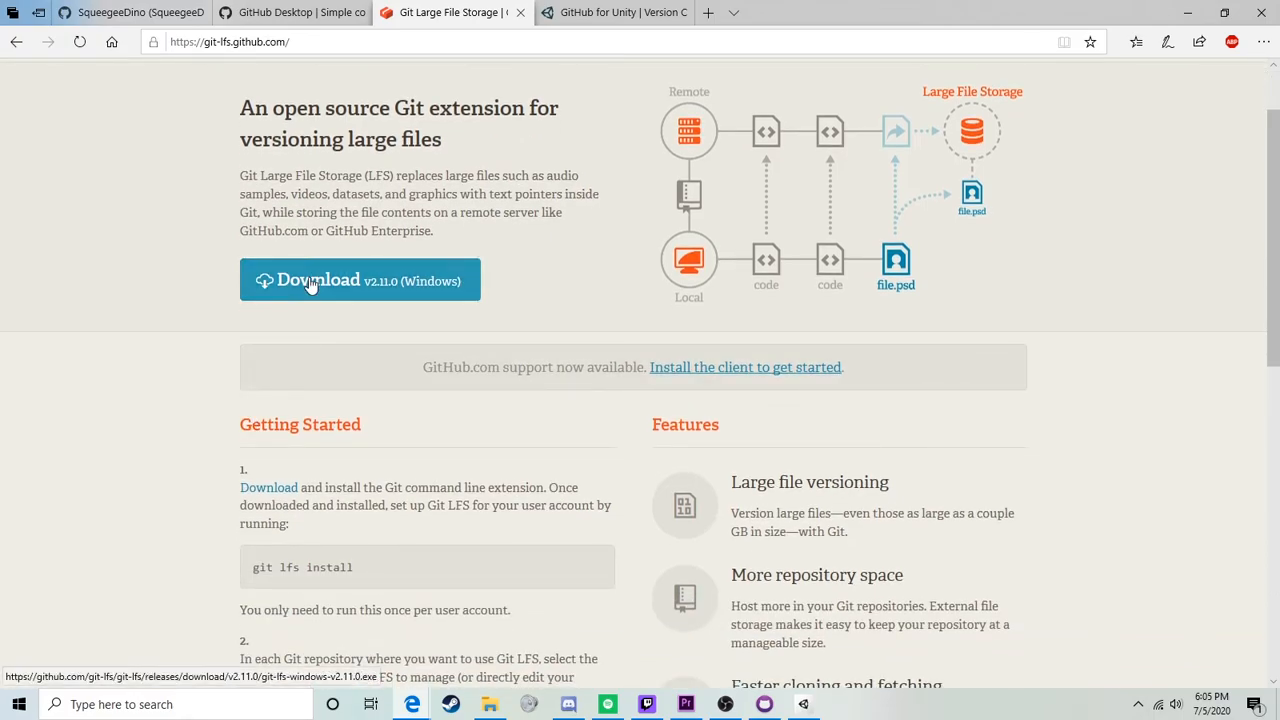
{"action": "scroll", "coordinate": [310, 285], "scroll_direction": "down", "scroll_amount": 3}
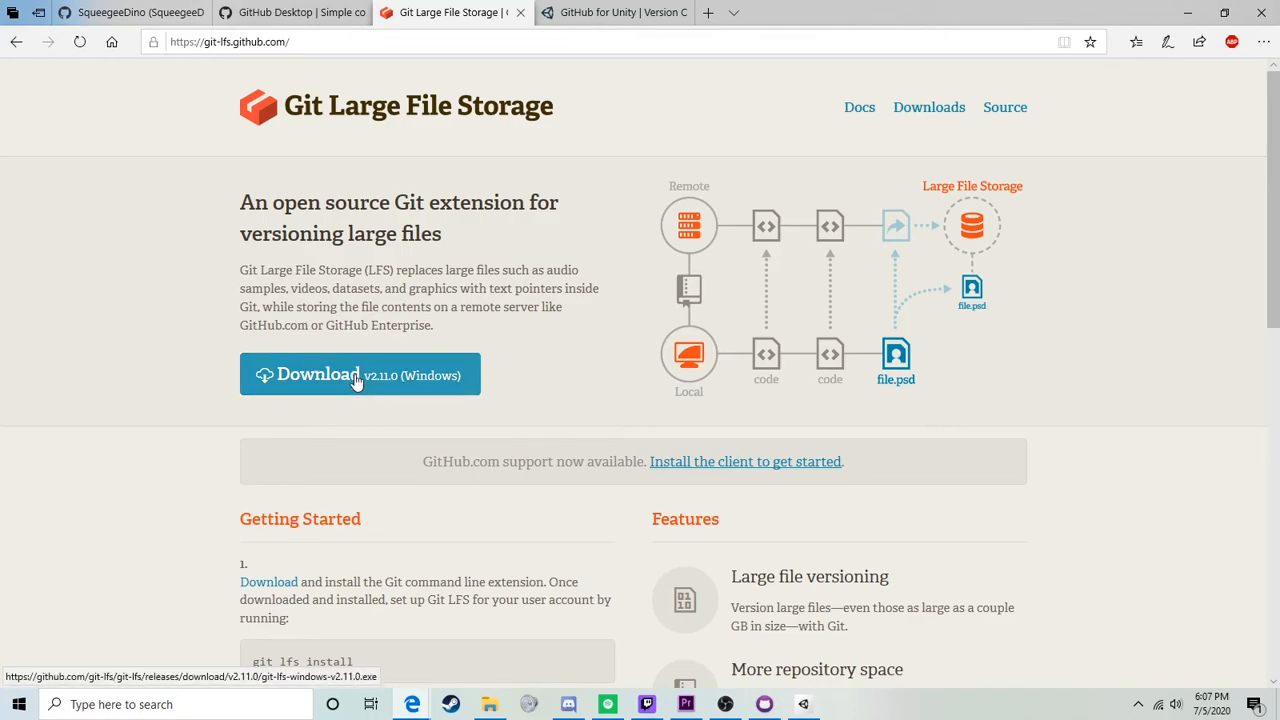
{"action": "scroll", "coordinate": [350, 380], "scroll_direction": "down", "scroll_amount": 1}
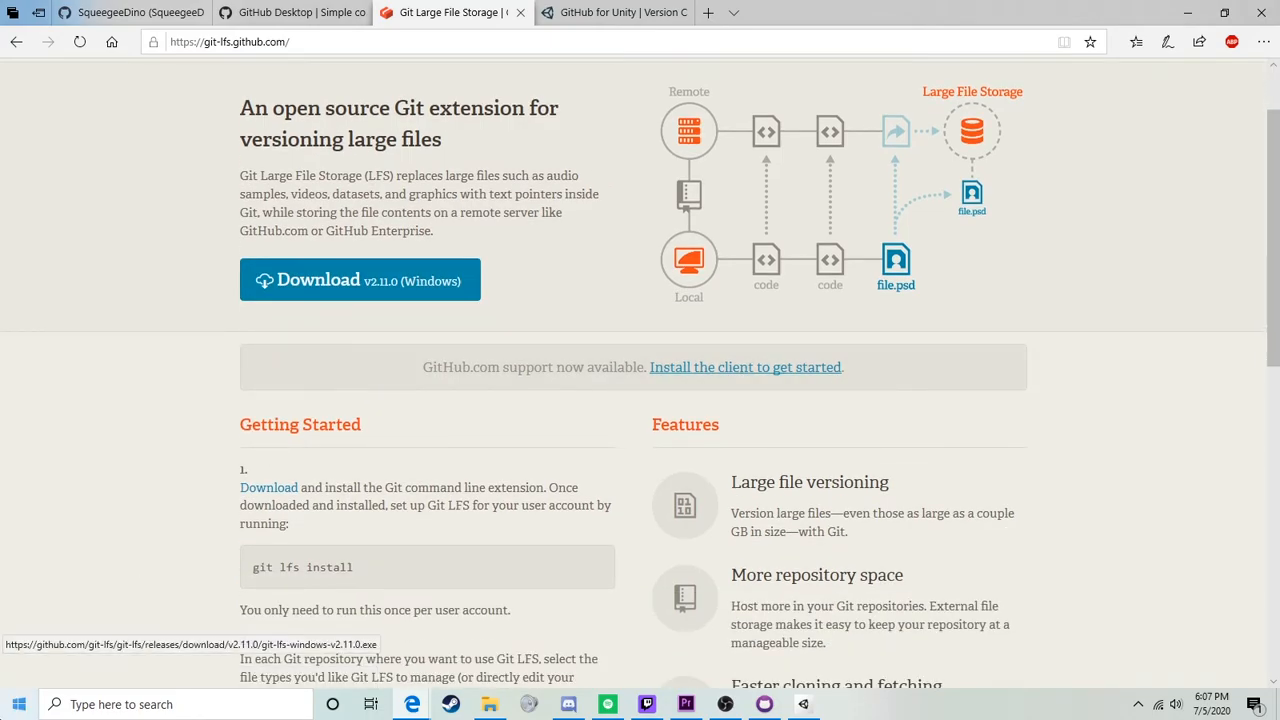
Step: Run "git lfs install" in a new Command Prompt window and close the window
{"action": "left_click", "coordinate": [18, 704]}
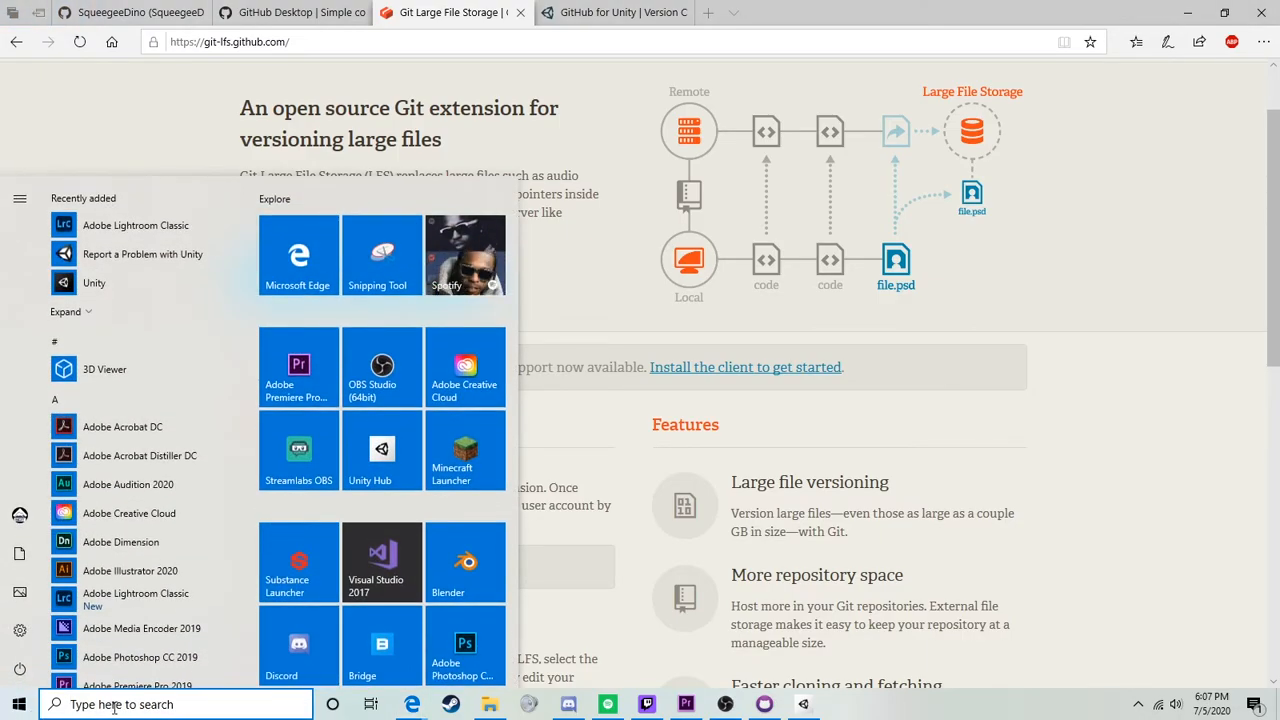
{"action": "type", "text": "cmd"}
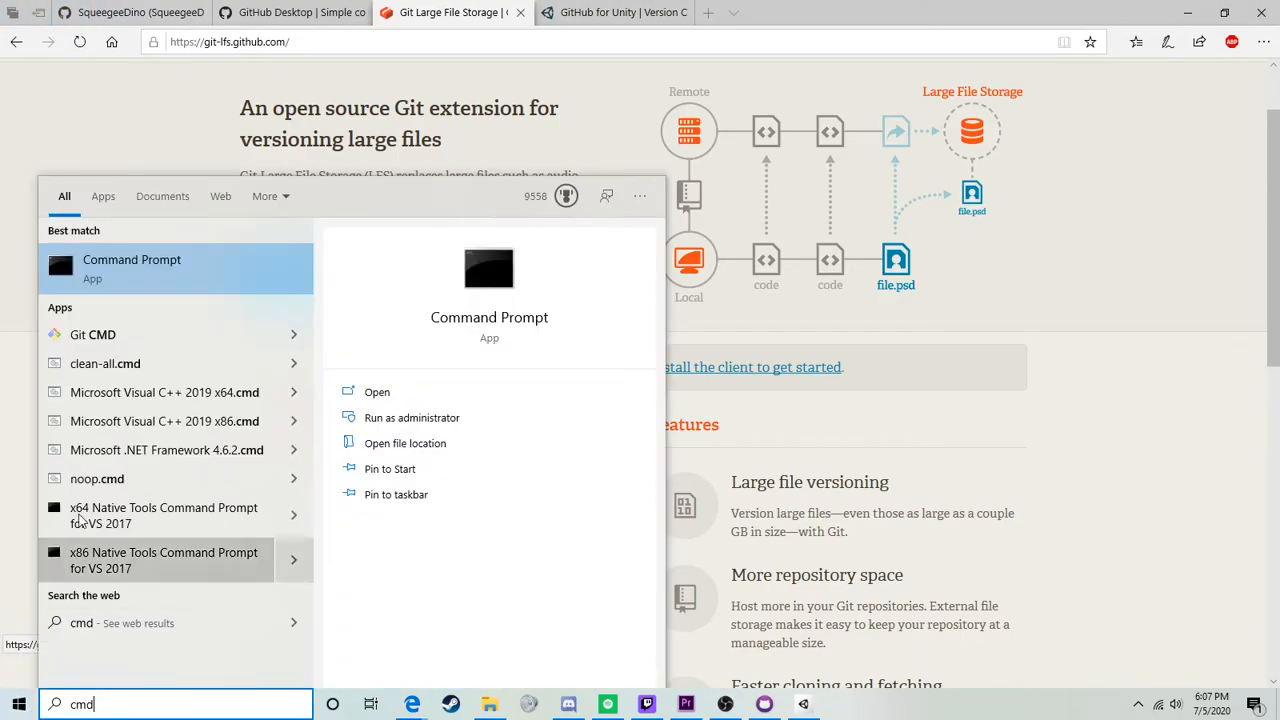
{"action": "left_click", "coordinate": [92, 278]}
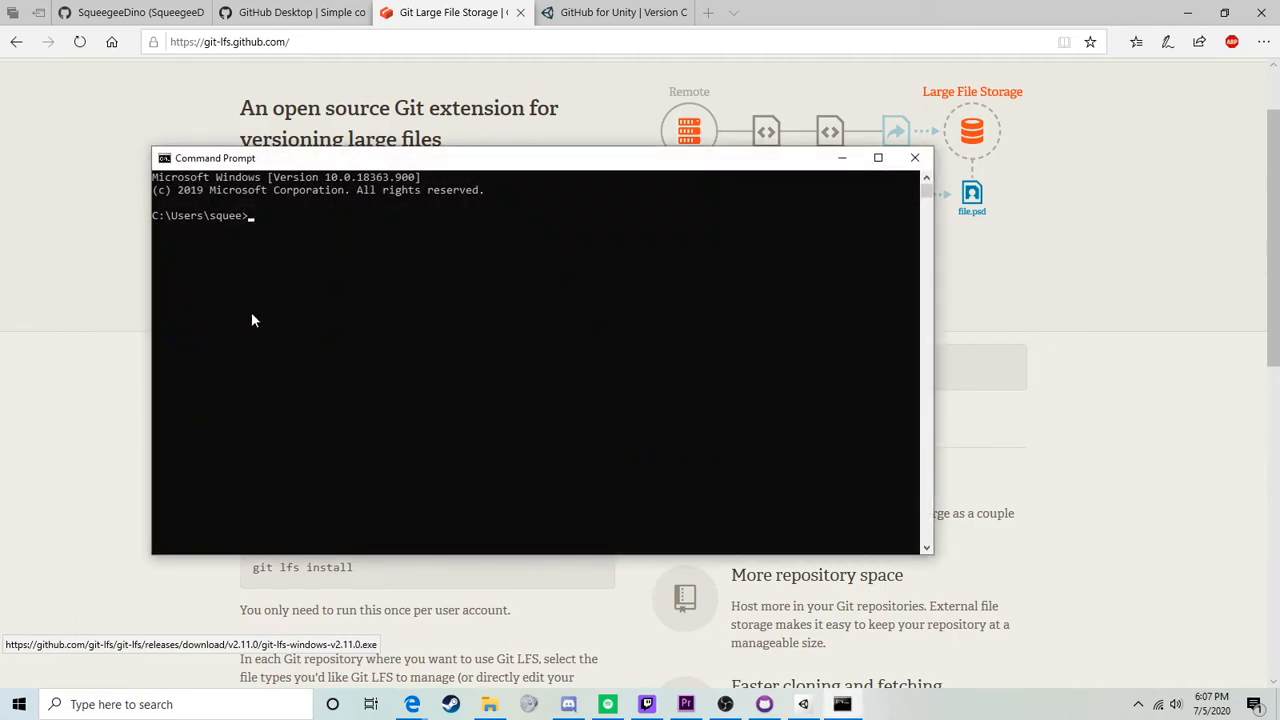
{"action": "left_click_drag", "start_coordinate": [421, 160], "coordinate": [453, 82]}
{"action": "type", "text": "git lfs install"}
{"action": "key", "text": "Return"}
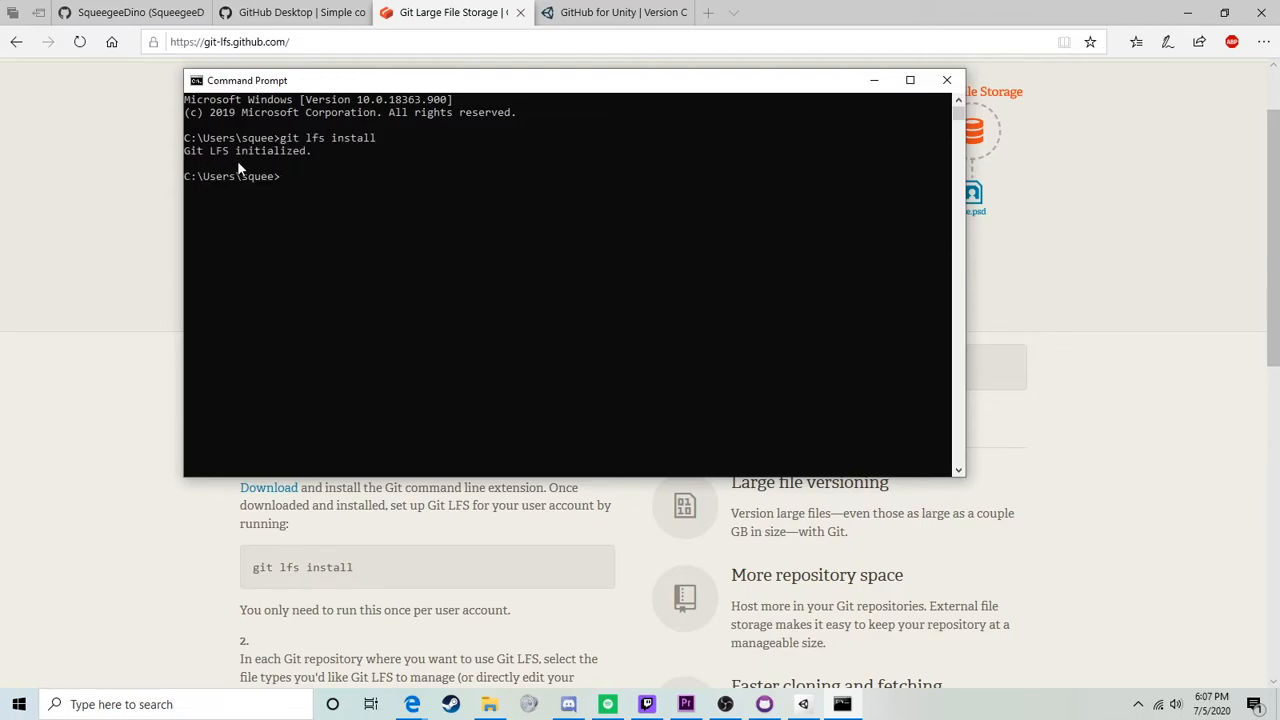
{"action": "left_click", "coordinate": [945, 81]}
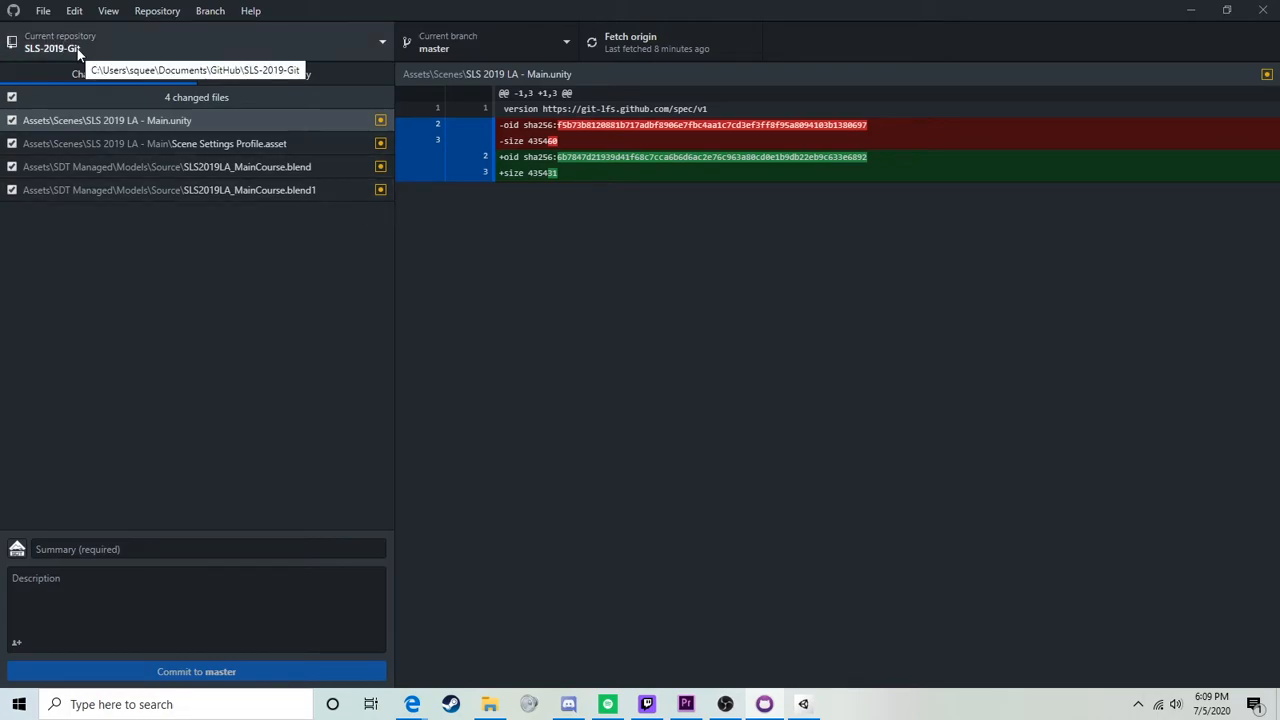
Step: Examine the Git ignore templates offered when creating a new repository in GitHub Desktop, and cancel the creation
{"action": "left_click", "coordinate": [43, 12]}
{"action": "mouse_move", "coordinate": [61, 12]}
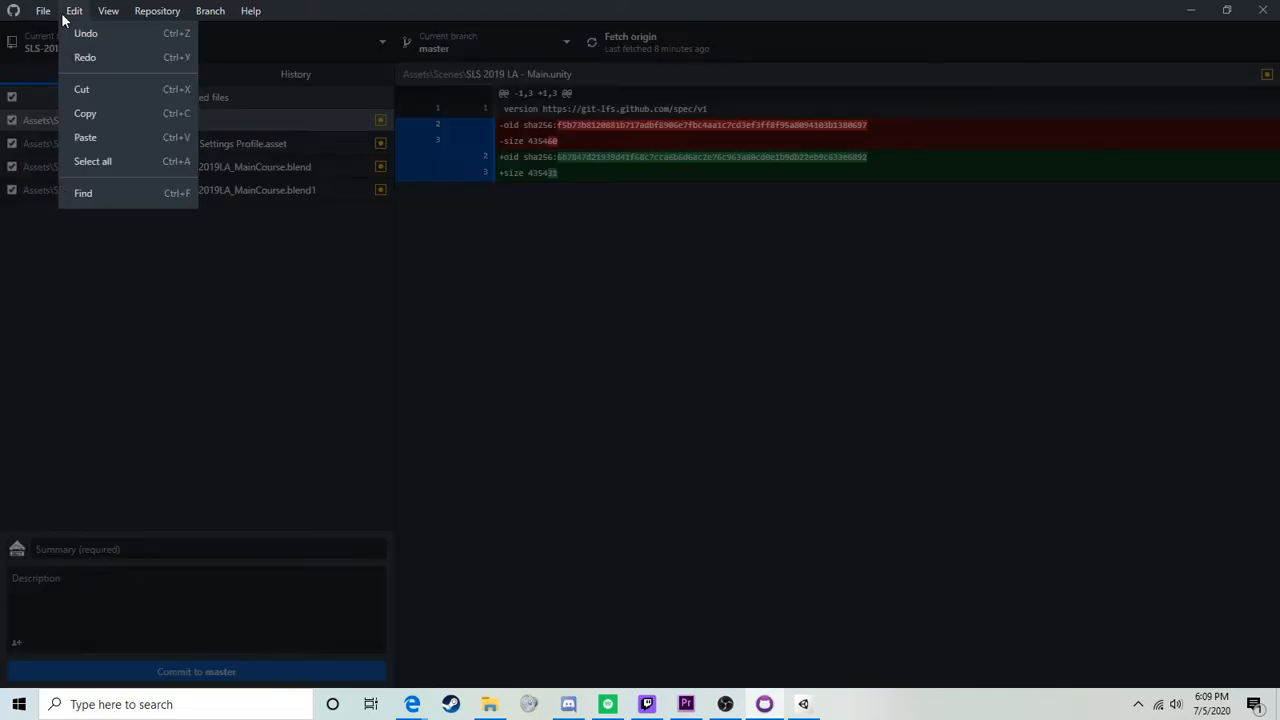
{"action": "left_click", "coordinate": [68, 39]}
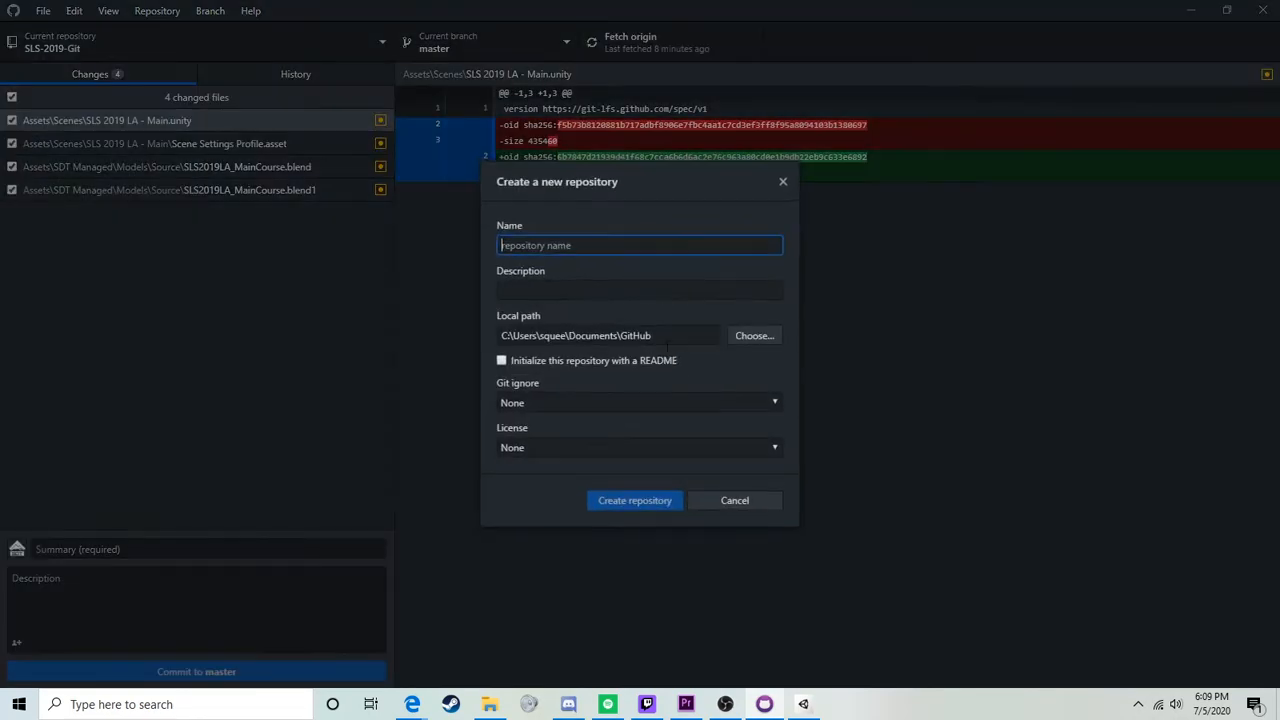
{"action": "left_click", "coordinate": [656, 402]}
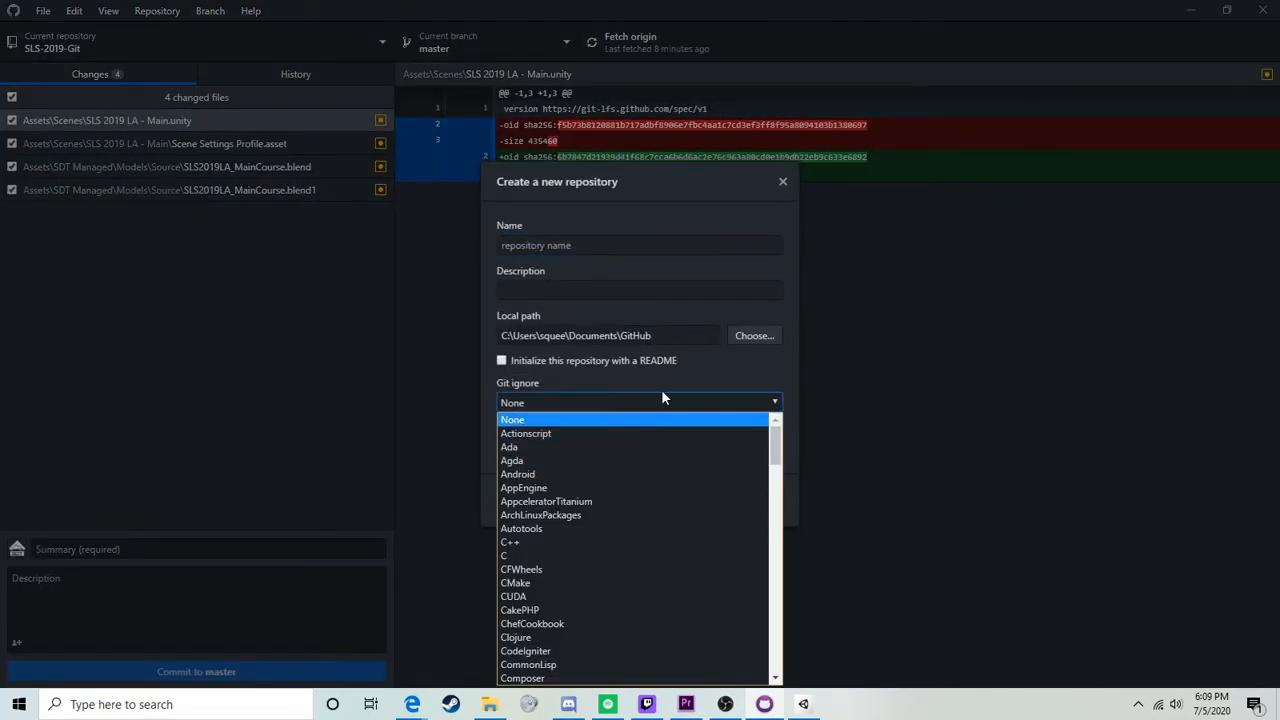
{"action": "left_click", "coordinate": [665, 394]}
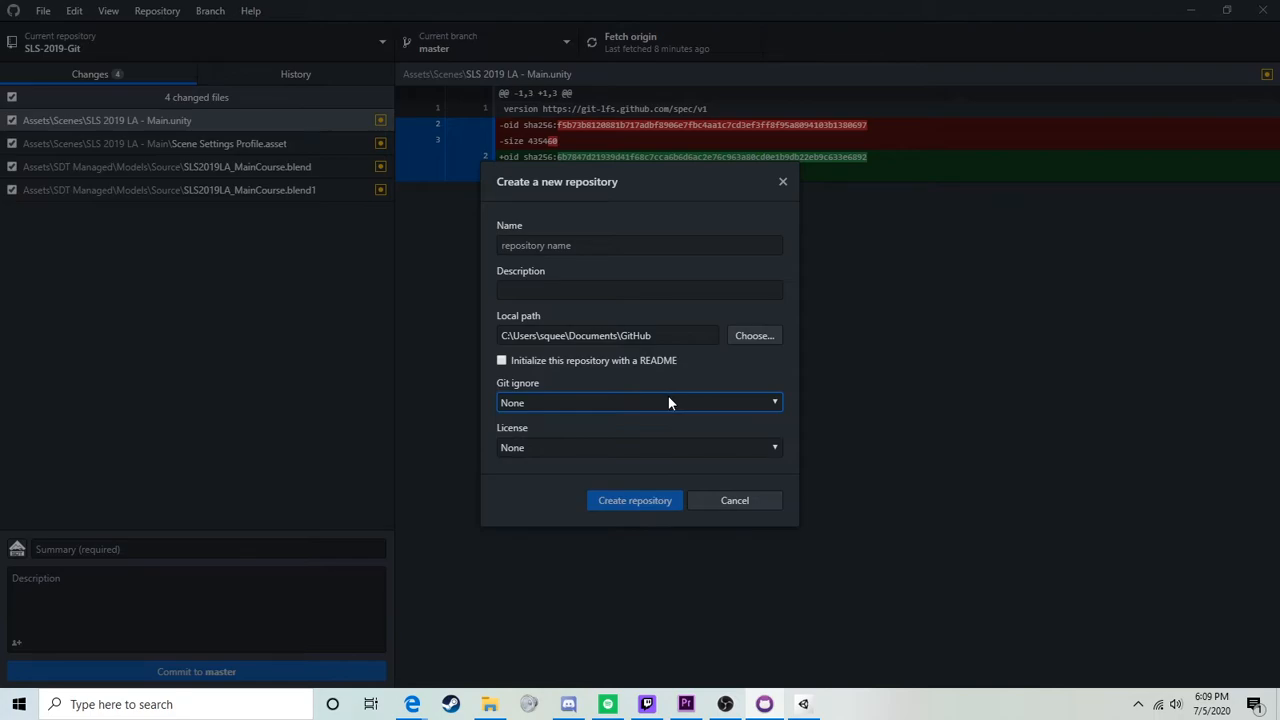
{"action": "left_click", "coordinate": [747, 505]}
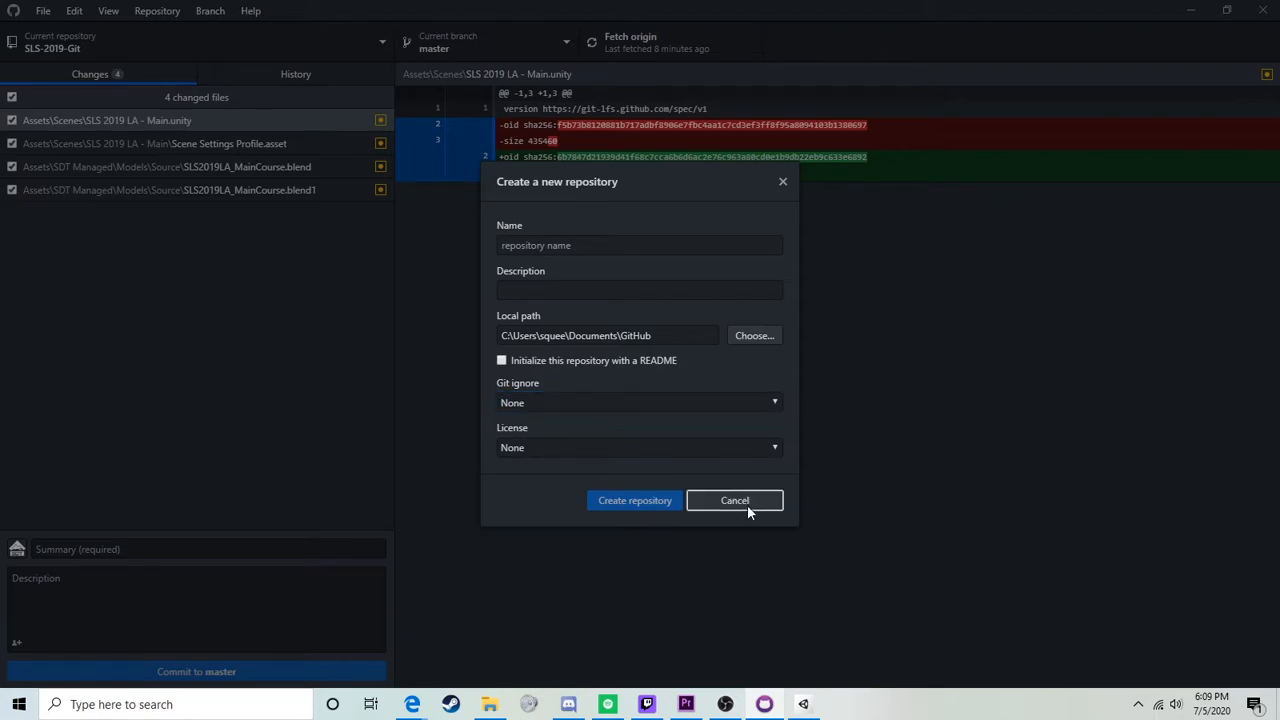
Step: View the clone repository dialog and close it without cloning anything
{"action": "left_click", "coordinate": [40, 12]}
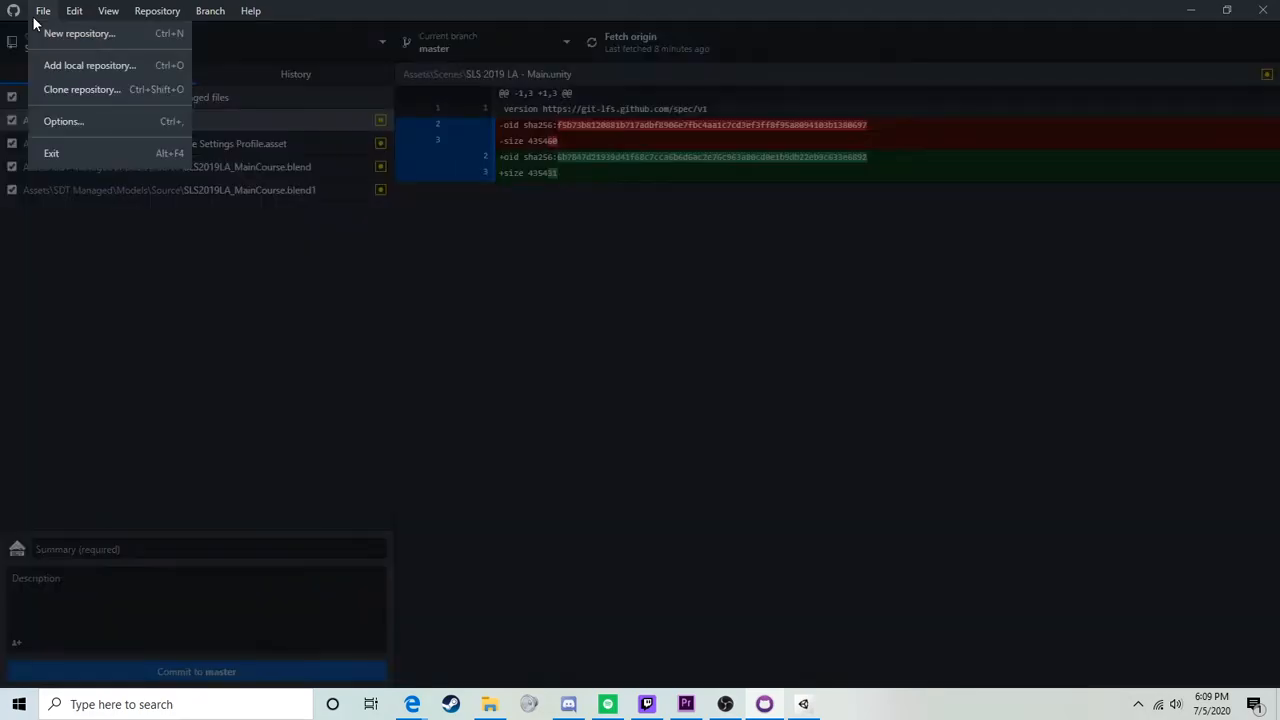
{"action": "left_click", "coordinate": [77, 90]}
{"action": "left_click", "coordinate": [765, 198]}
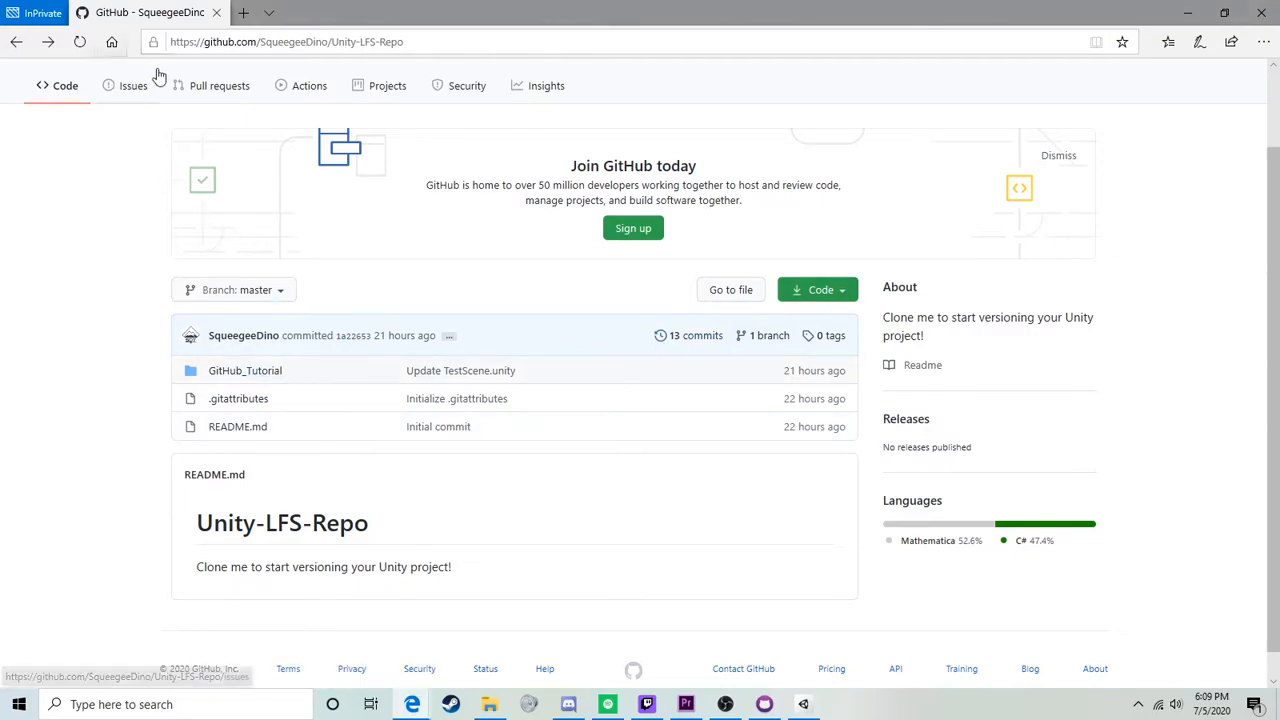
Step: Browse Unity-LFS-Repo on GitHub and open the .gitignore file inside the GitHub_Tutorial folder
{"action": "scroll", "coordinate": [466, 320], "scroll_direction": "up", "scroll_amount": 1}
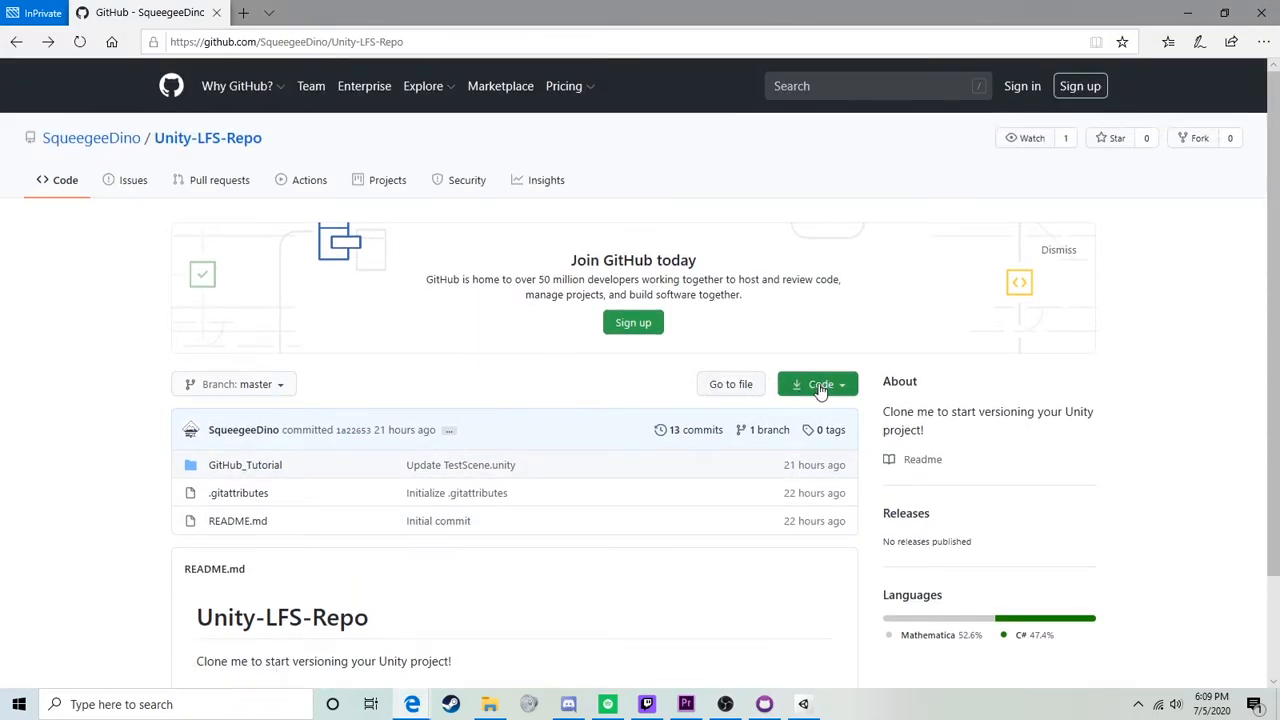
{"action": "left_click", "coordinate": [251, 473]}
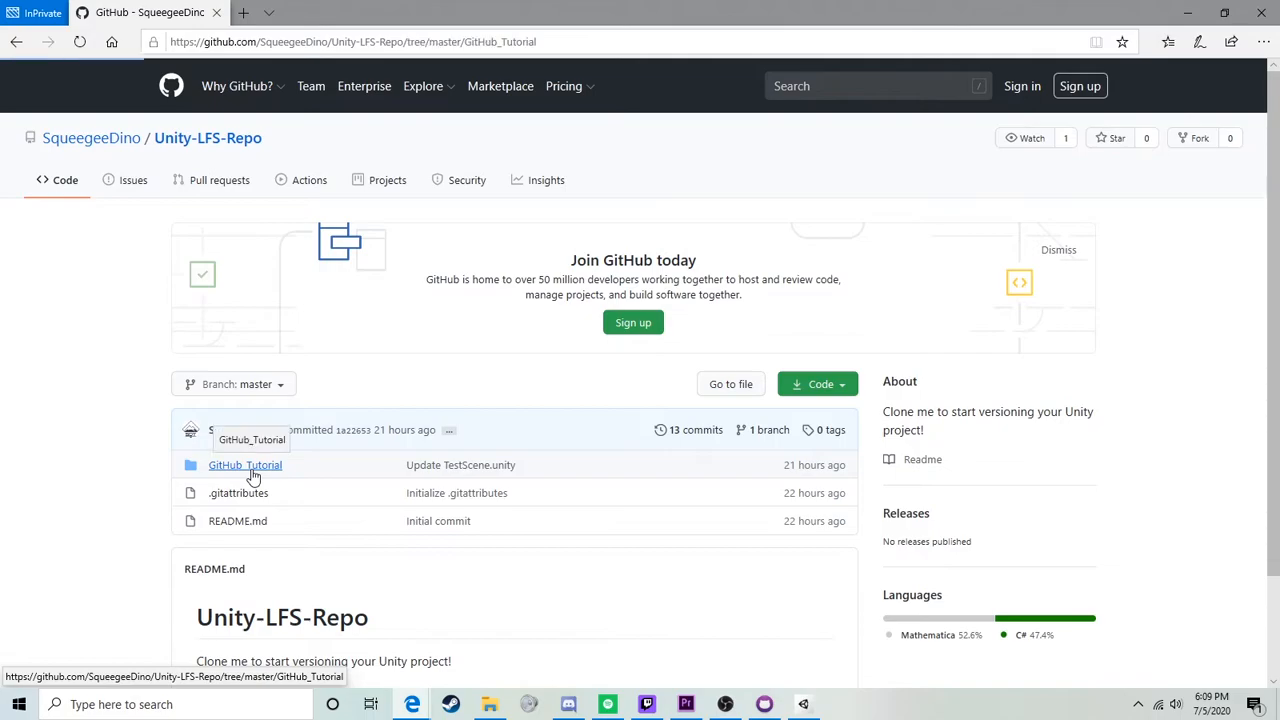
{"action": "left_click", "coordinate": [12, 44]}
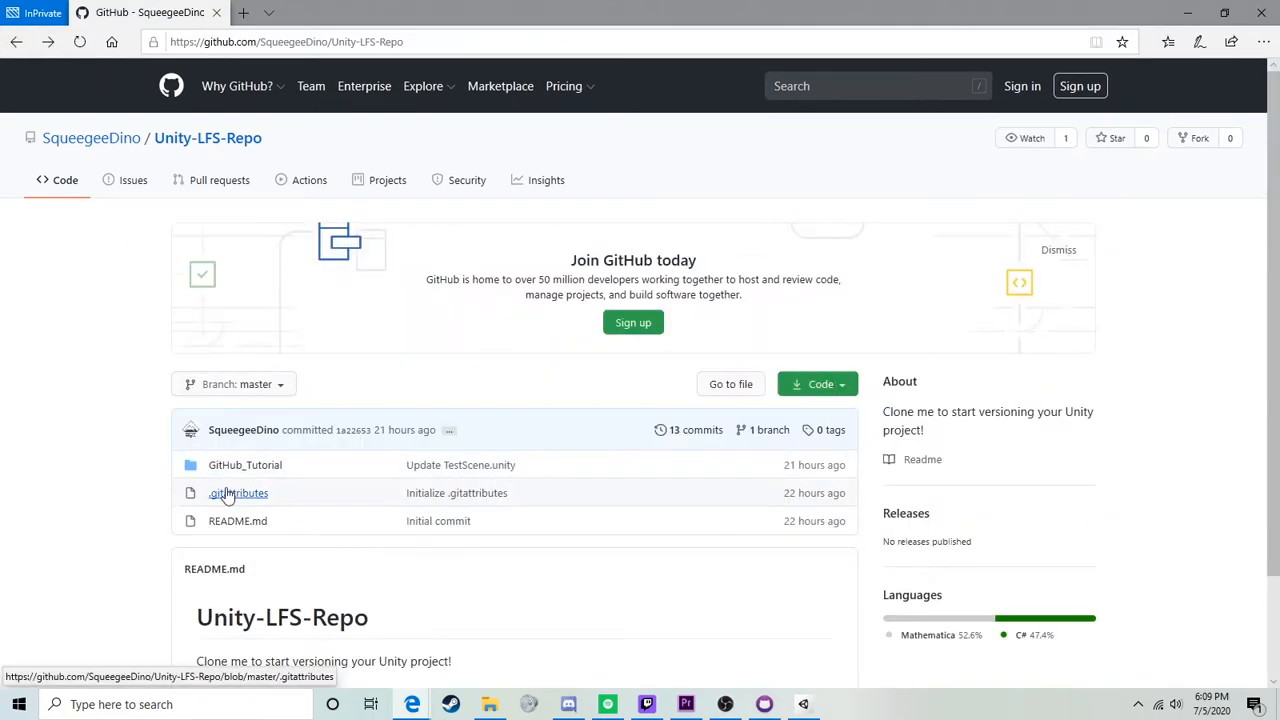
{"action": "scroll", "coordinate": [214, 490], "scroll_direction": "down", "scroll_amount": 1}
{"action": "left_click", "coordinate": [252, 374]}
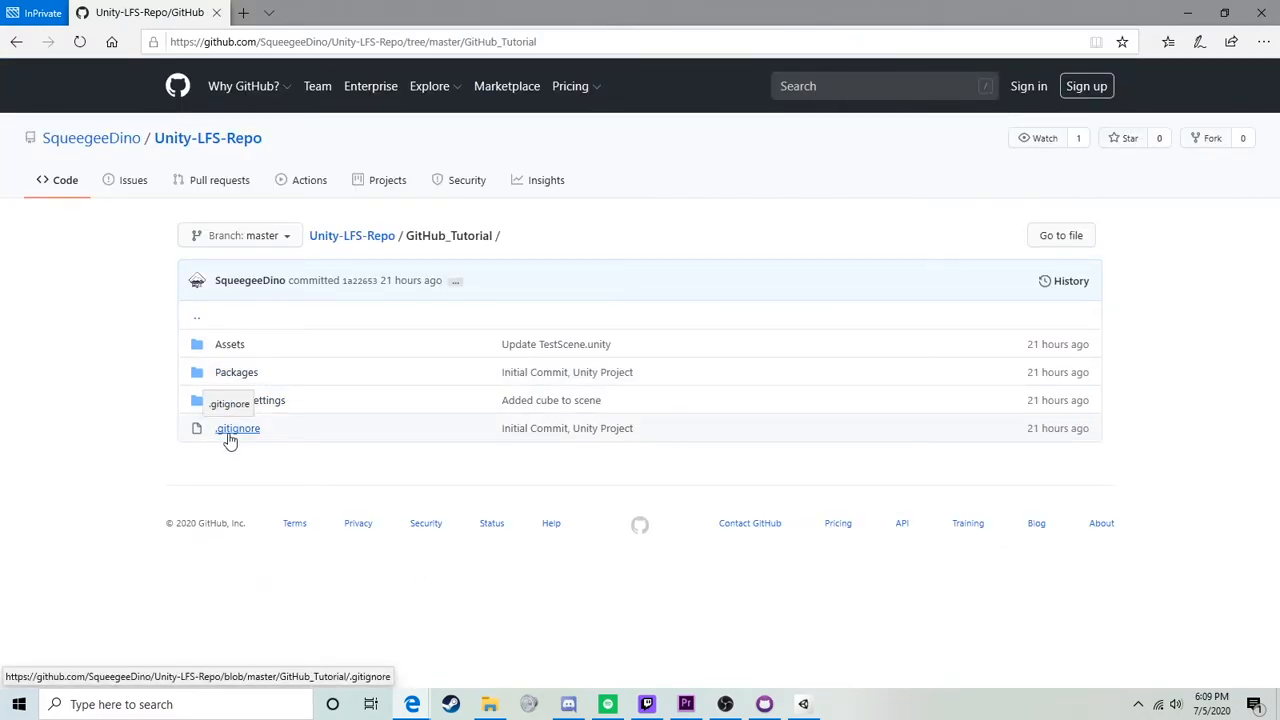
{"action": "left_click", "coordinate": [232, 430]}
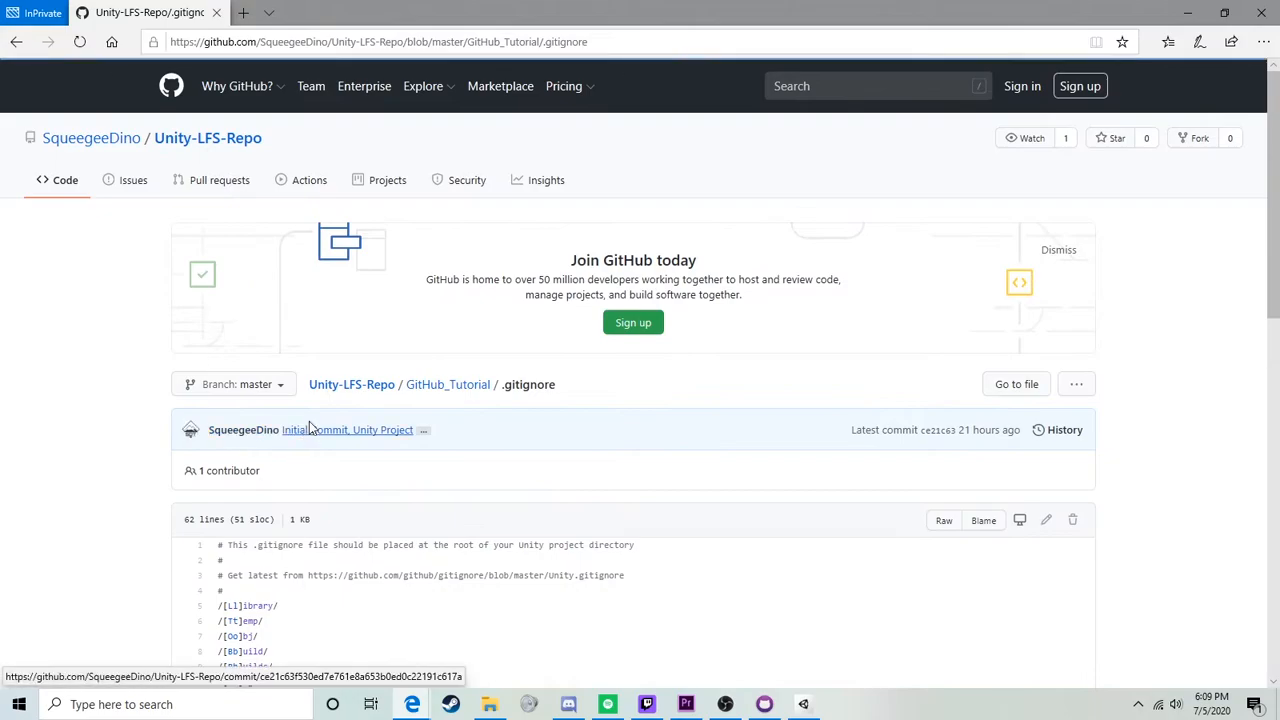
Step: Look over the .gitignore contents, return to the Unity-LFS-Repo root, and open the GitHub_Tutorial folder again
{"action": "scroll", "coordinate": [325, 410], "scroll_direction": "down", "scroll_amount": 3}
{"action": "scroll", "coordinate": [325, 410], "scroll_direction": "down", "scroll_amount": 1}
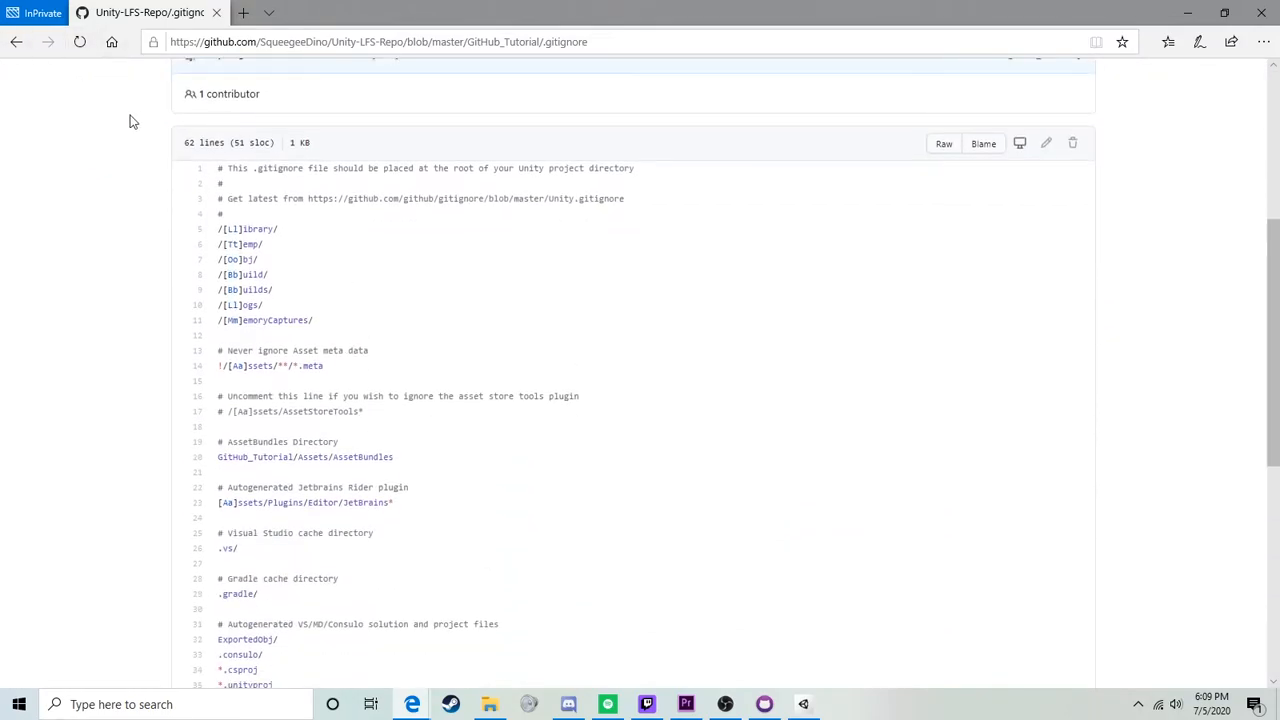
{"action": "left_click", "coordinate": [17, 42]}
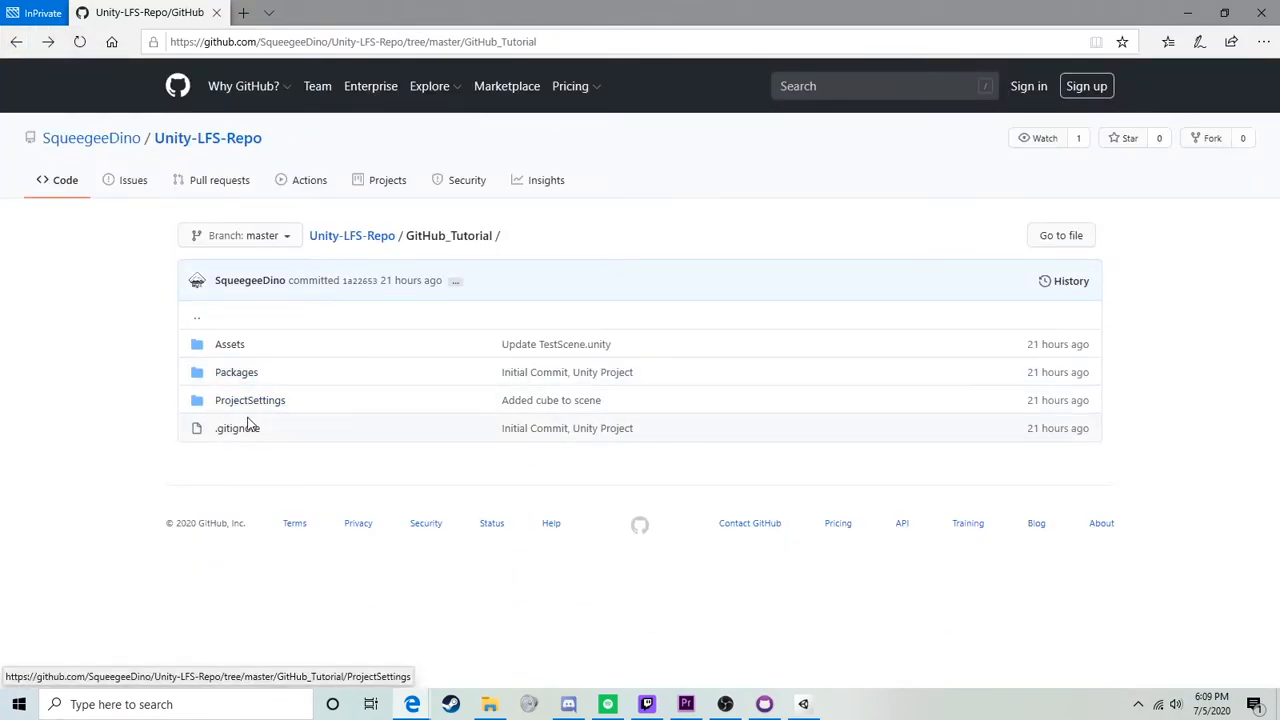
{"action": "left_click", "coordinate": [360, 239]}
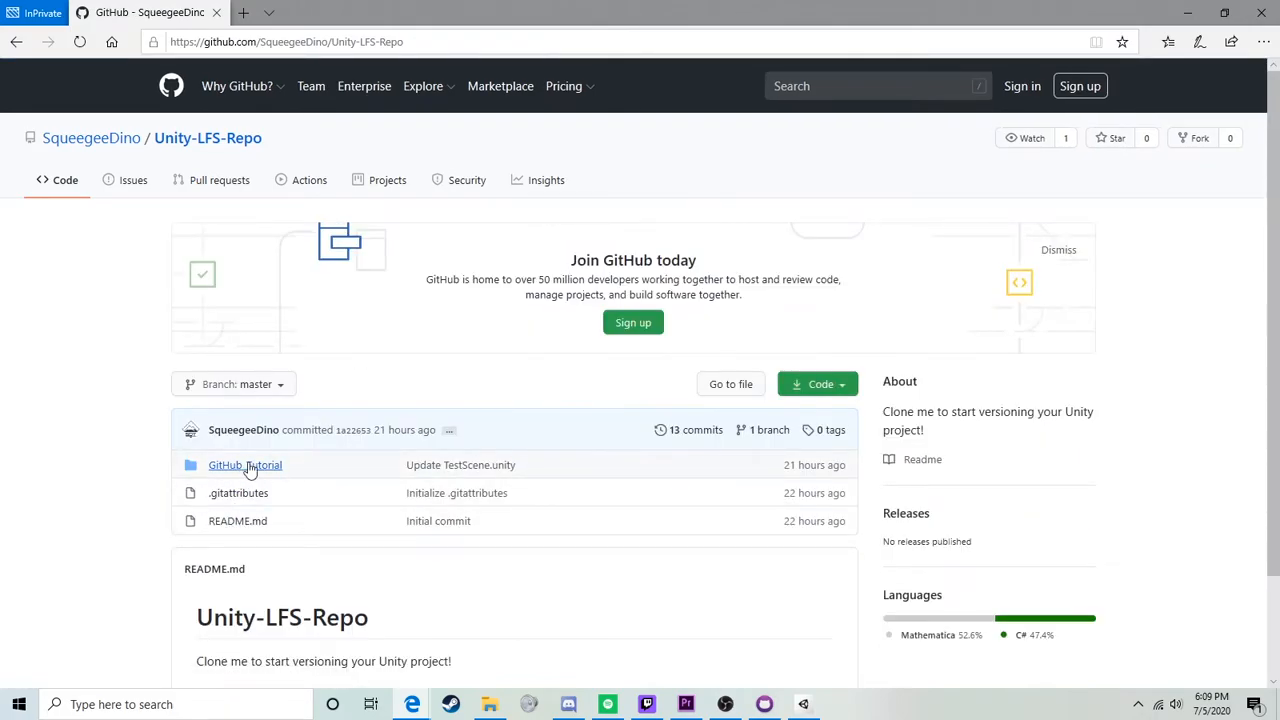
{"action": "left_click", "coordinate": [262, 467]}
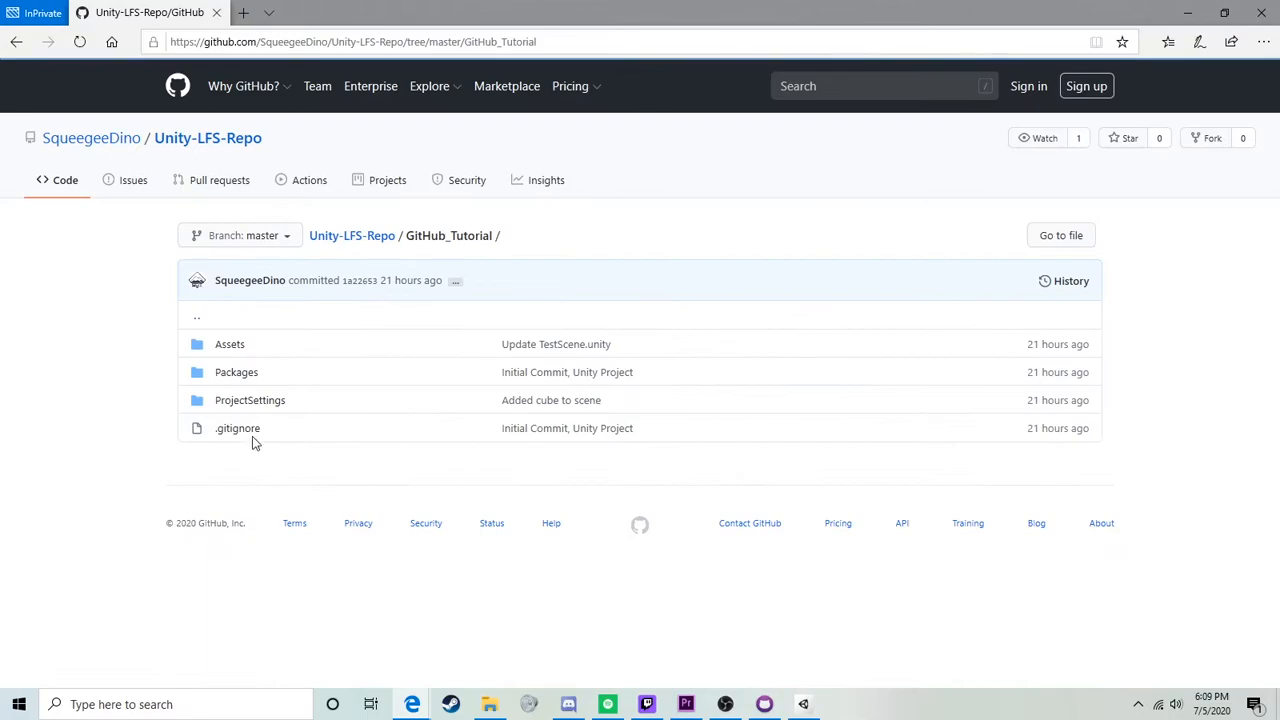
Step: Open the .gitignore file in GitHub_Tutorial and read through all of its ignore rules
{"action": "left_click", "coordinate": [246, 436]}
{"action": "scroll", "coordinate": [424, 410], "scroll_direction": "down", "scroll_amount": 5}
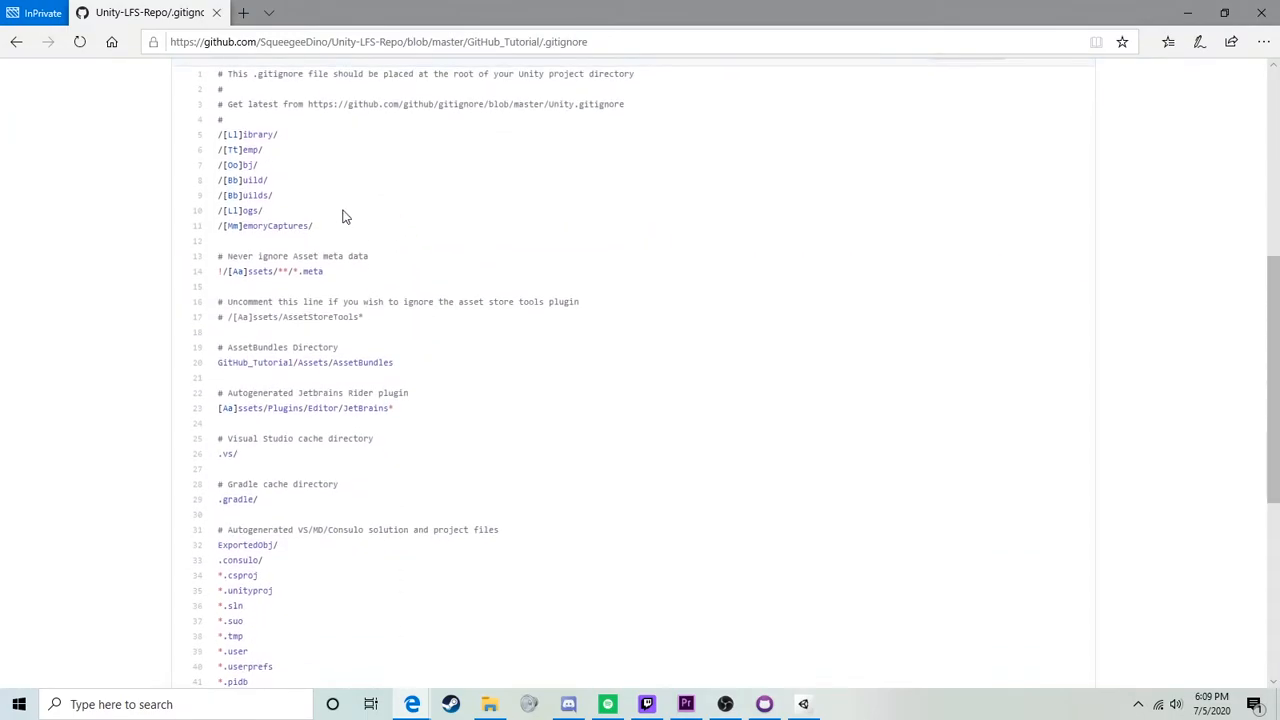
{"action": "scroll", "coordinate": [352, 202], "scroll_direction": "up", "scroll_amount": 2}
{"action": "scroll", "coordinate": [225, 275], "scroll_direction": "down", "scroll_amount": 3}
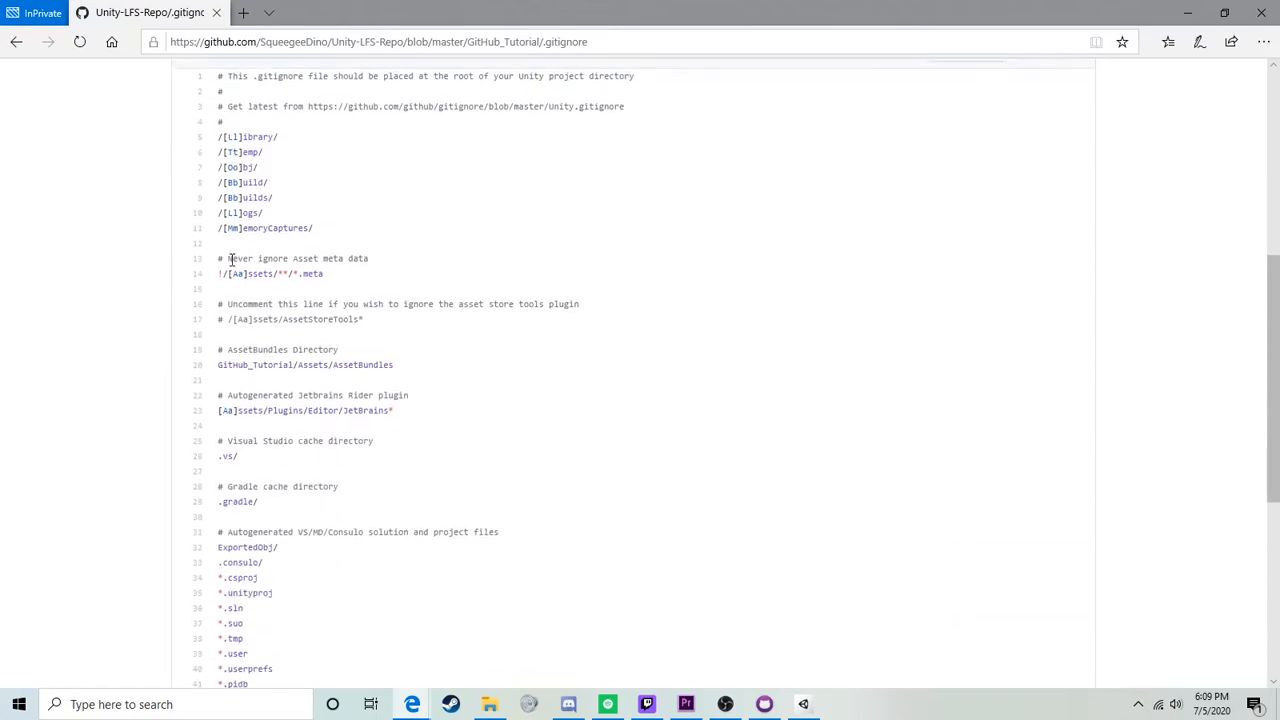
{"action": "scroll", "coordinate": [230, 255], "scroll_direction": "down", "scroll_amount": 4}
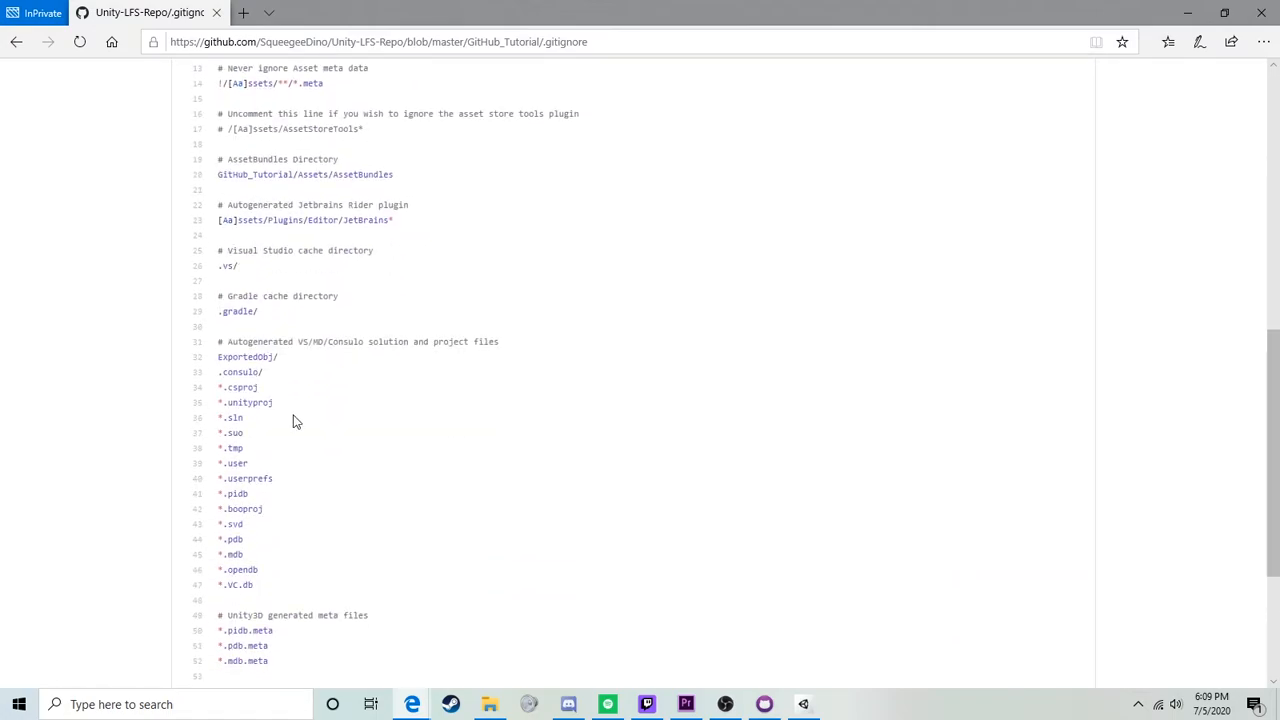
{"action": "scroll", "coordinate": [298, 420], "scroll_direction": "down", "scroll_amount": 3}
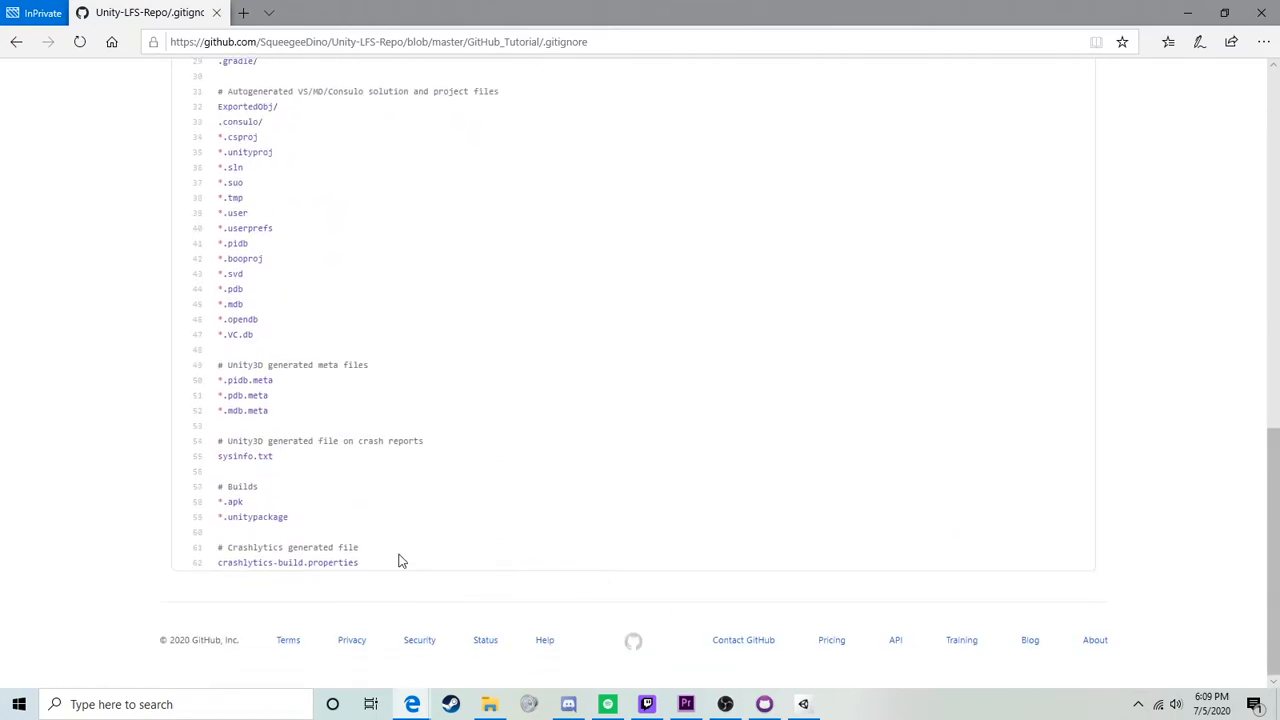
{"action": "scroll", "coordinate": [398, 565], "scroll_direction": "up", "scroll_amount": 8}
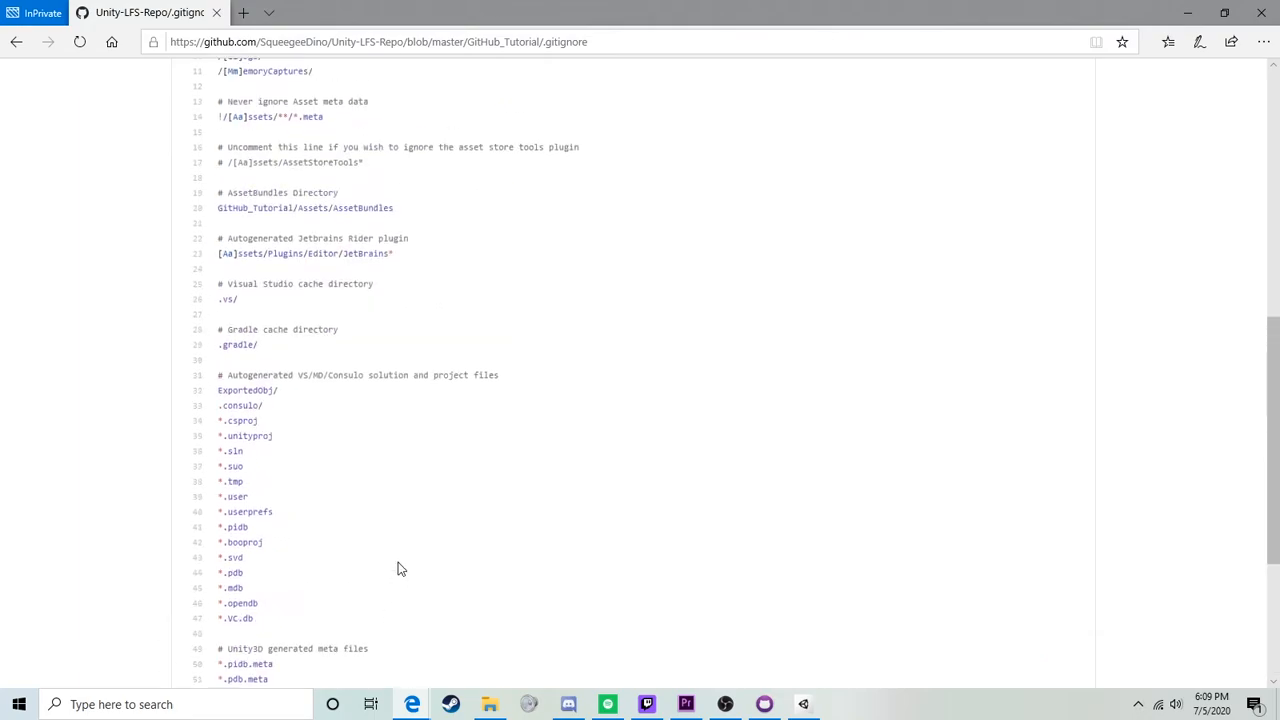
Step: Go back to the GitHub_Tutorial folder, reopen .gitignore, and select all the text in its raw view
{"action": "left_click", "coordinate": [16, 41]}
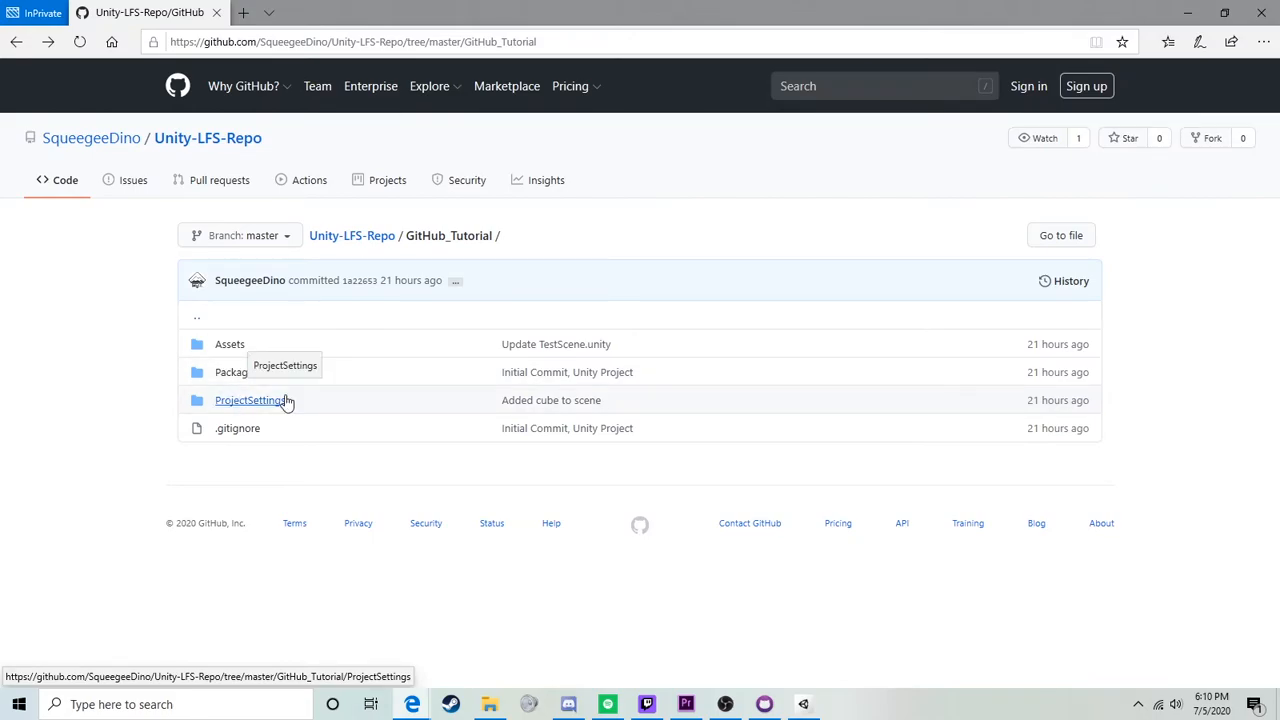
{"action": "left_click", "coordinate": [238, 430]}
{"action": "scroll", "coordinate": [345, 432], "scroll_direction": "down", "scroll_amount": 3}
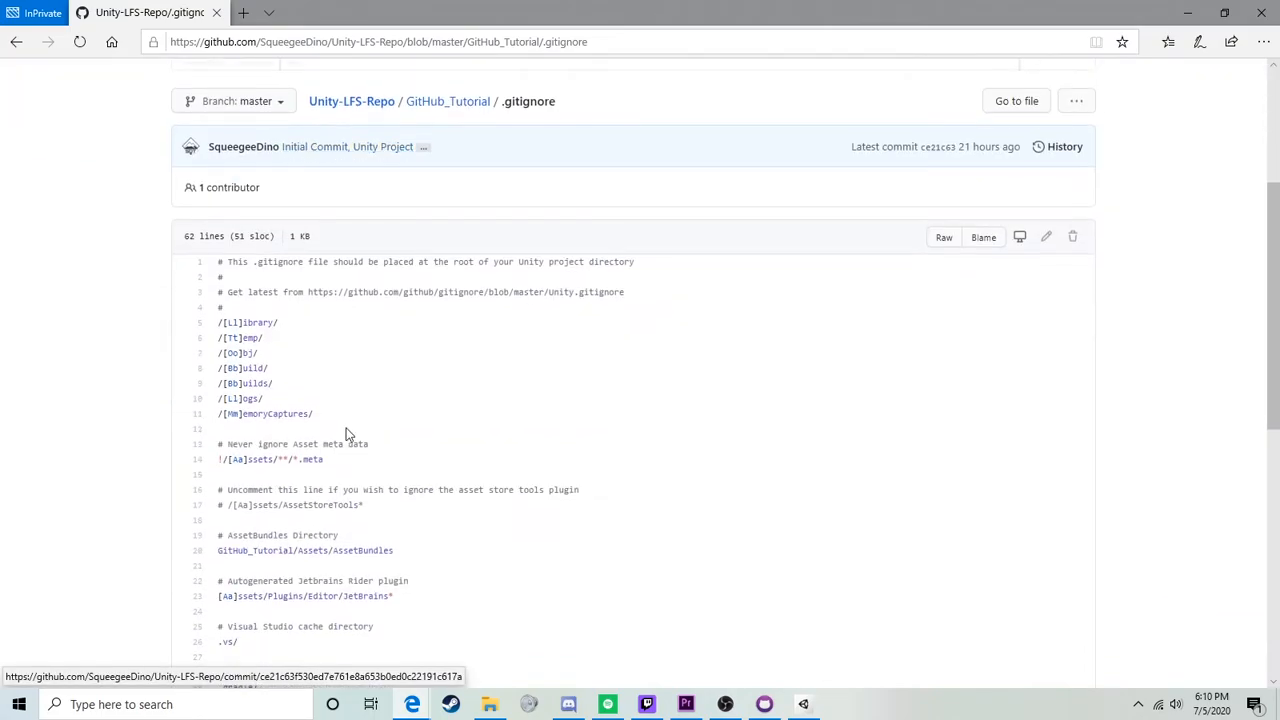
{"action": "left_click", "coordinate": [948, 240]}
{"action": "right_click", "coordinate": [218, 289]}
{"action": "left_click", "coordinate": [235, 294]}
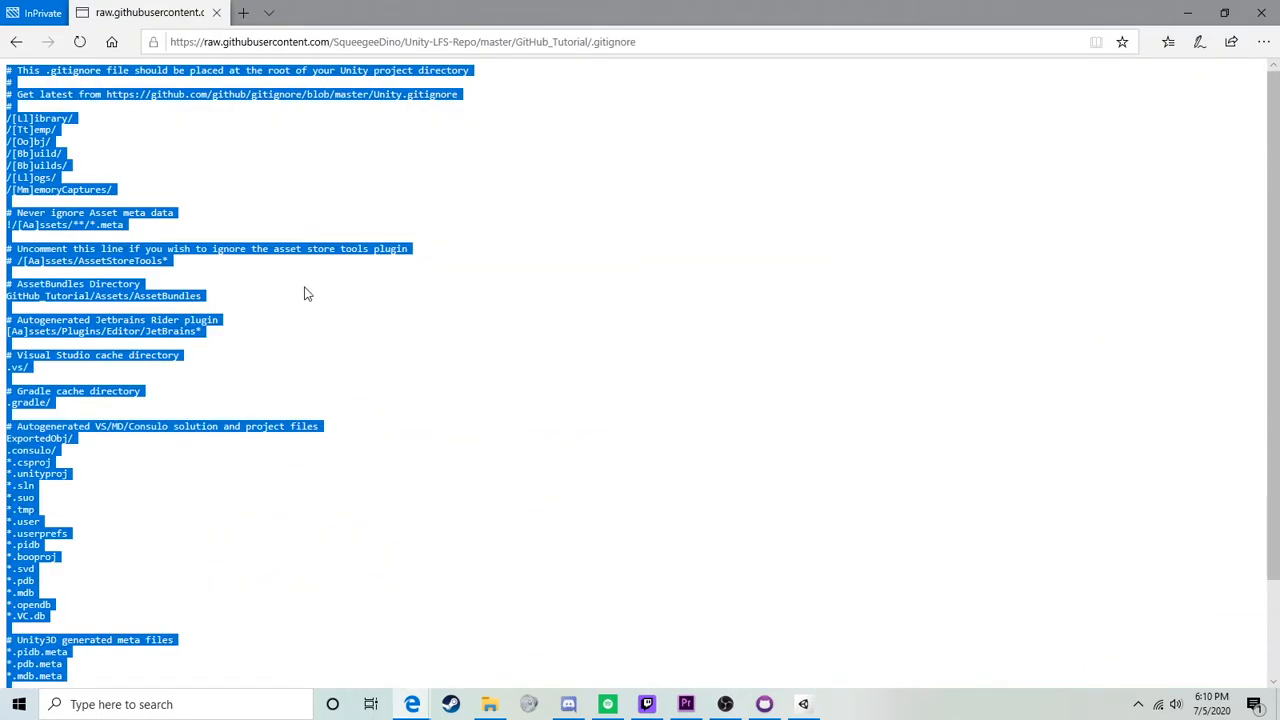
Step: Return to the repository root, open .gitattributes, and examine its Unity merge rules and the file formats tracked by LFS
{"action": "left_click", "coordinate": [16, 41]}
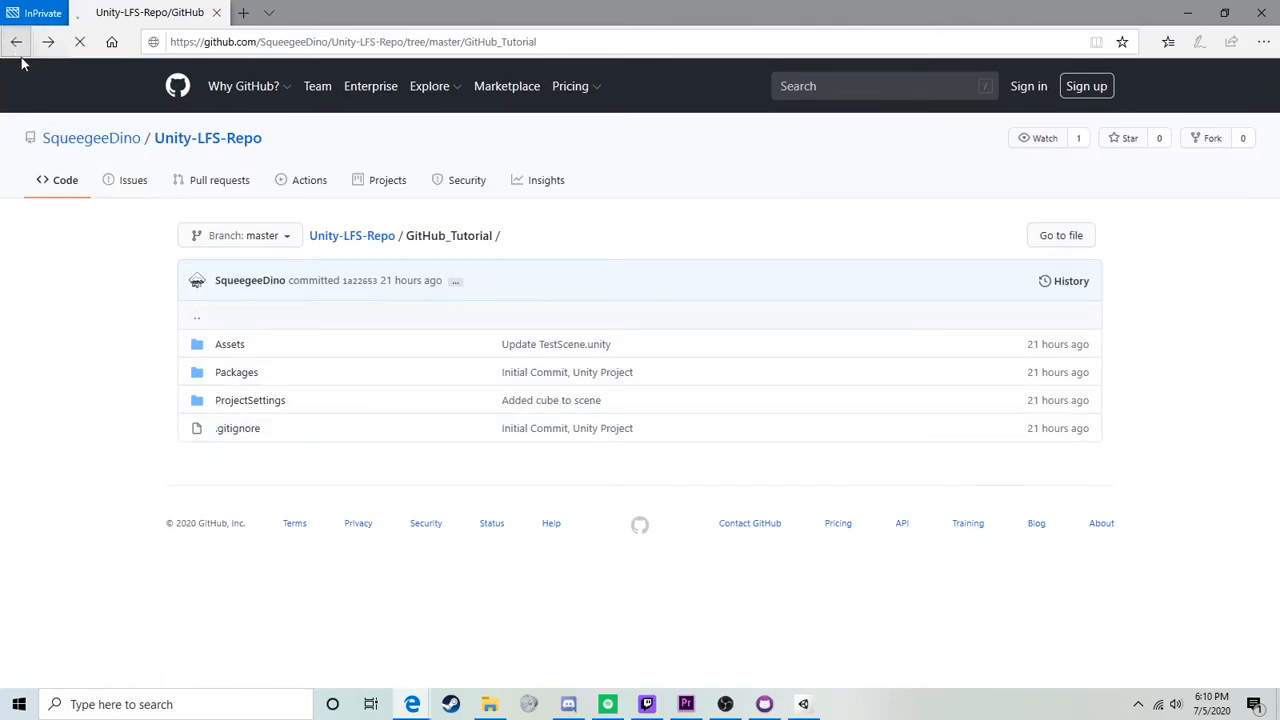
{"action": "left_click", "coordinate": [16, 41]}
{"action": "left_click", "coordinate": [245, 492]}
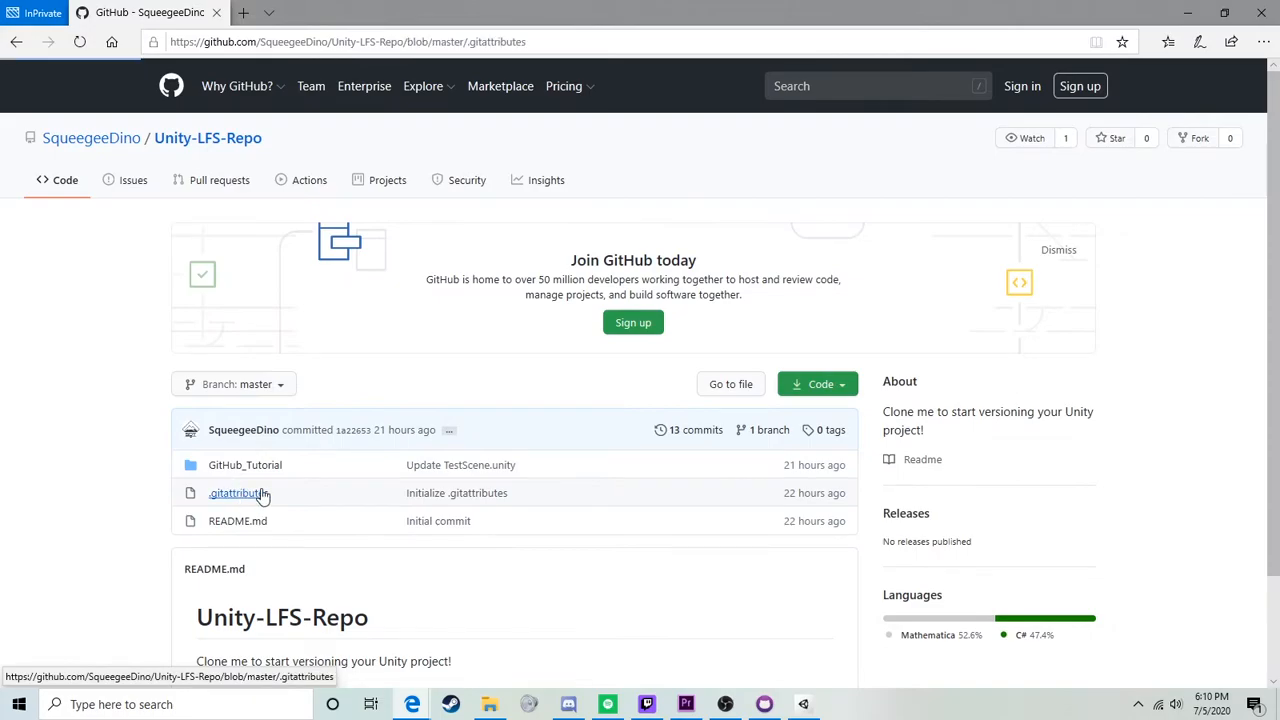
{"action": "scroll", "coordinate": [409, 354], "scroll_direction": "down", "scroll_amount": 5}
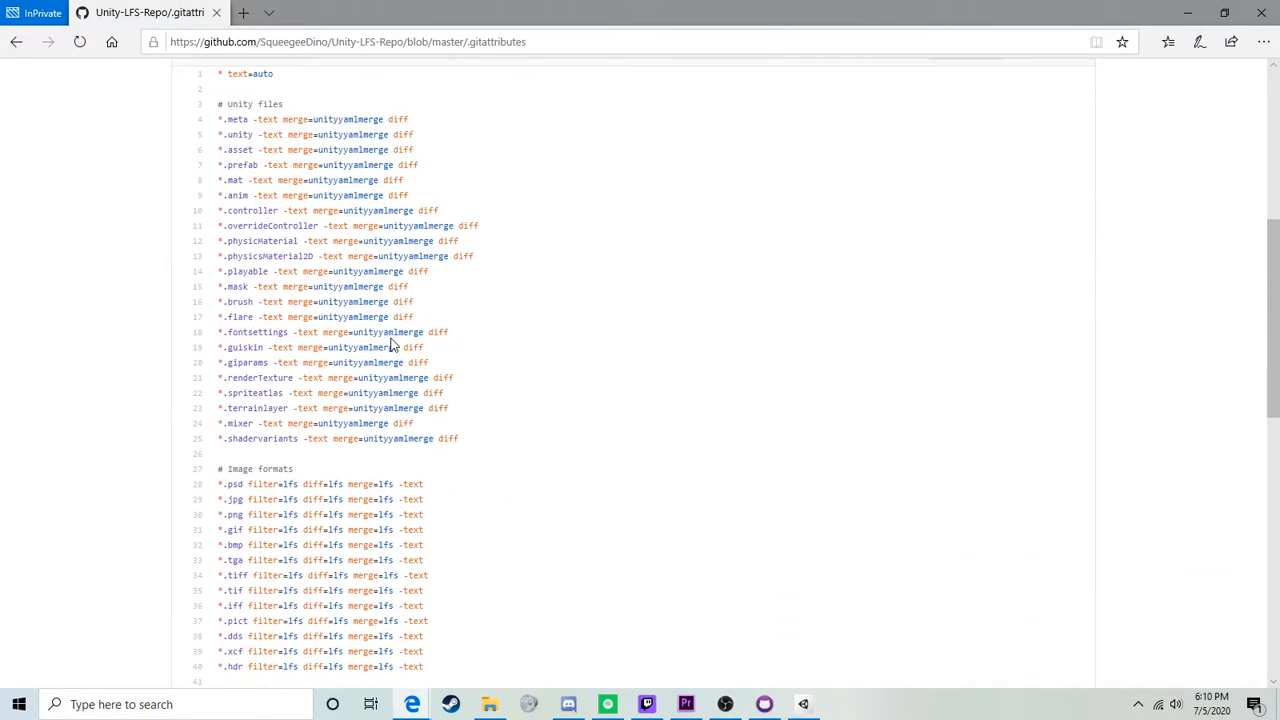
{"action": "scroll", "coordinate": [386, 335], "scroll_direction": "down", "scroll_amount": 5}
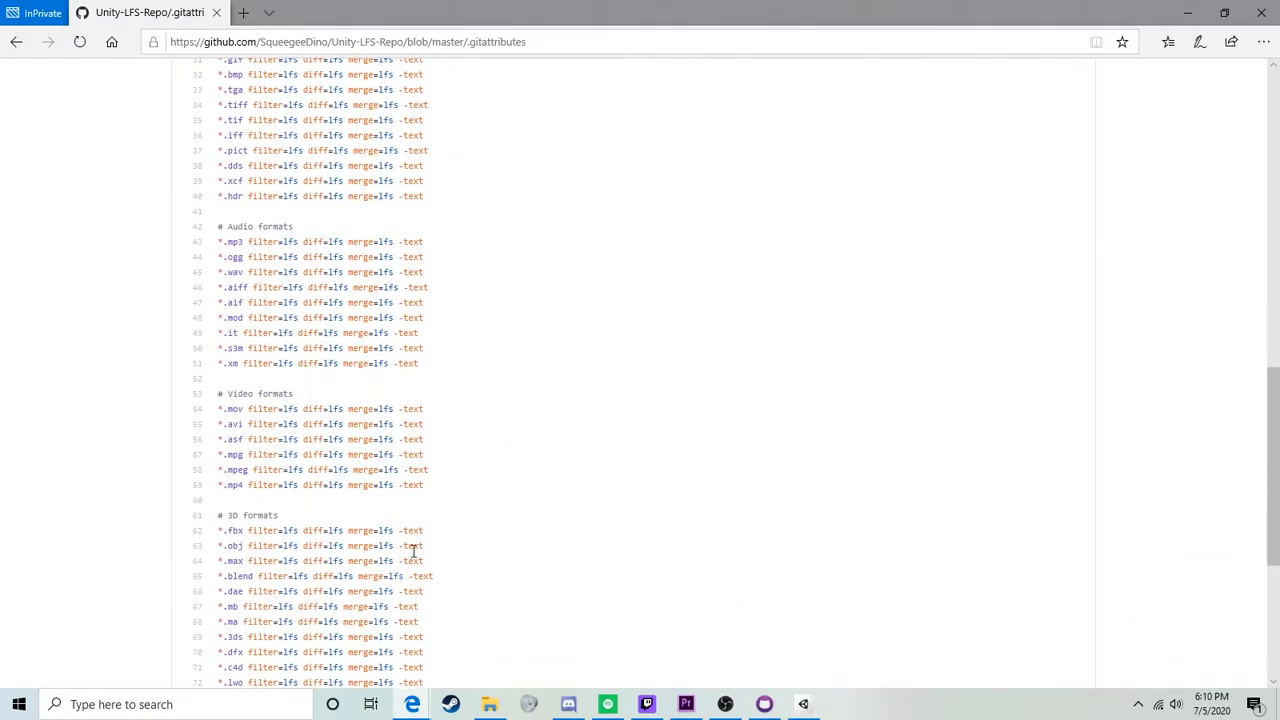
{"action": "scroll", "coordinate": [533, 622], "scroll_direction": "down", "scroll_amount": 3}
{"action": "left_click_drag", "start_coordinate": [490, 628], "coordinate": [262, 174]}
{"action": "left_click", "coordinate": [229, 140]}
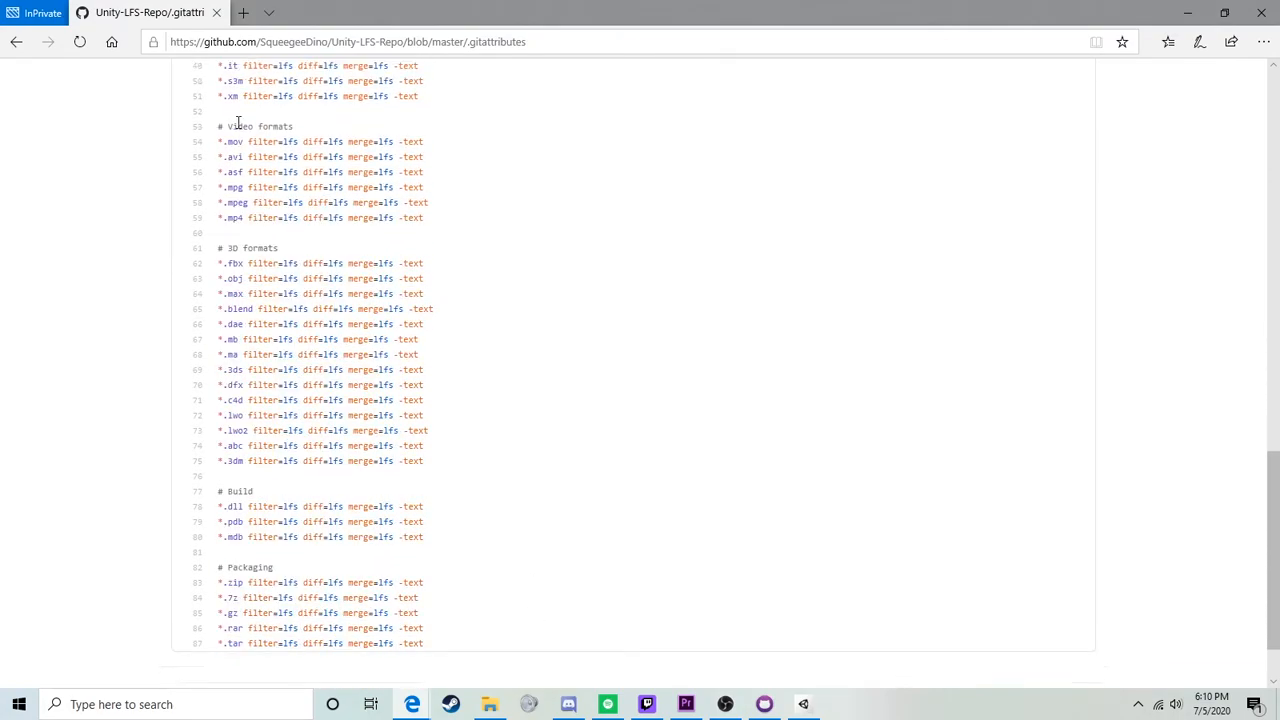
{"action": "scroll", "coordinate": [343, 300], "scroll_direction": "up", "scroll_amount": 2}
{"action": "scroll", "coordinate": [358, 333], "scroll_direction": "up", "scroll_amount": 2}
Step: Go back to the repository root, copy the Unity-LFS-Repo clone URL, and switch to GitHub Desktop
{"action": "key", "text": "alt+Left"}
{"action": "left_click", "coordinate": [840, 260]}
{"action": "left_click", "coordinate": [829, 344]}
{"action": "left_click", "coordinate": [764, 704]}
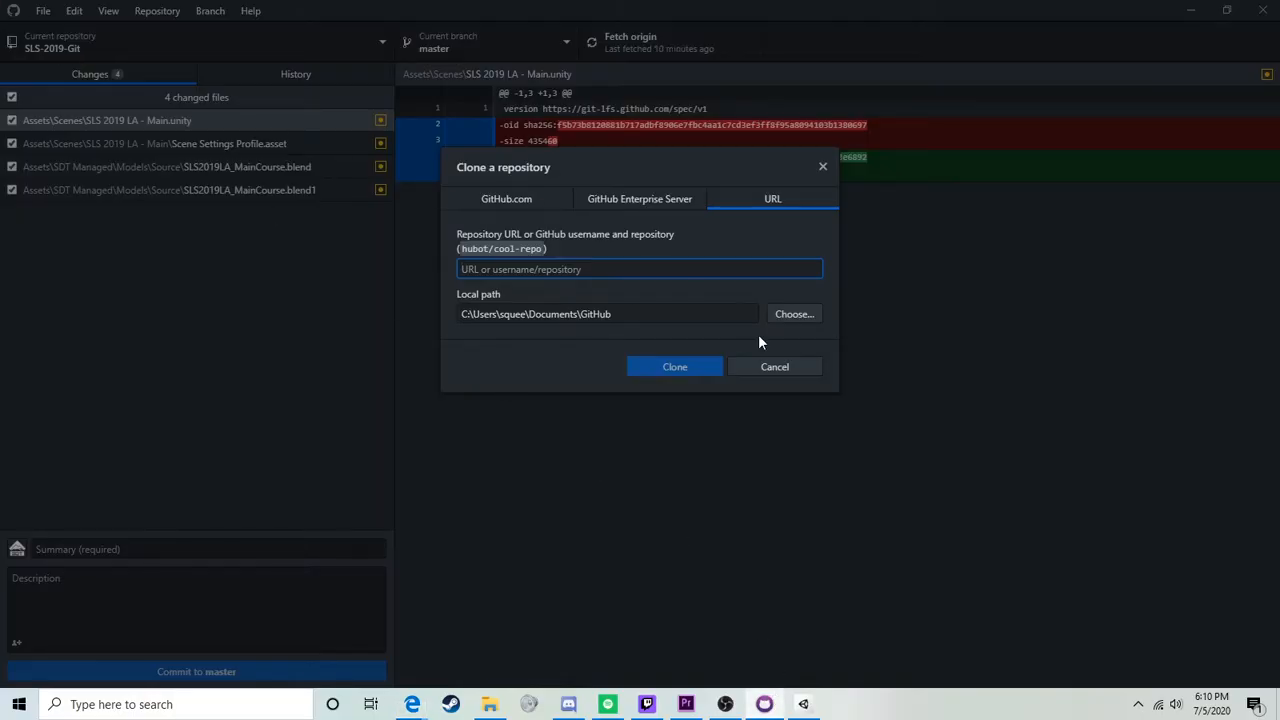
{"action": "key", "text": "ctrl+v"}
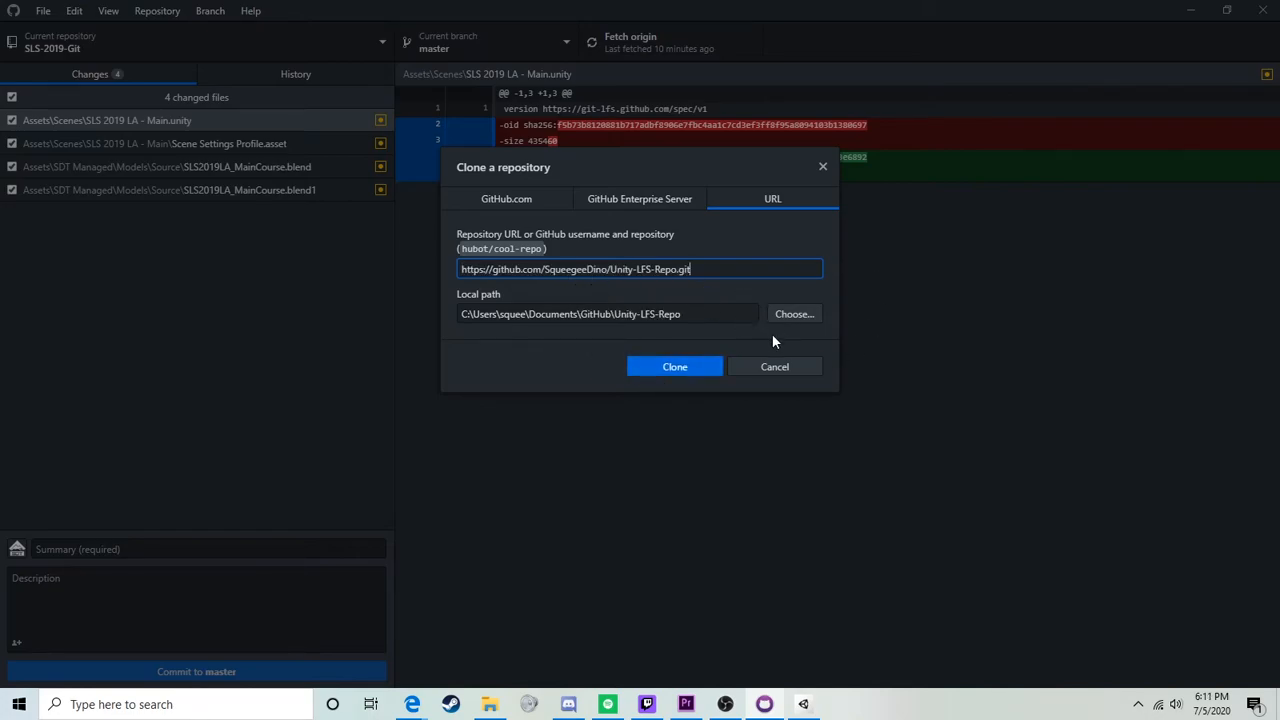
{"action": "left_click", "coordinate": [677, 368]}
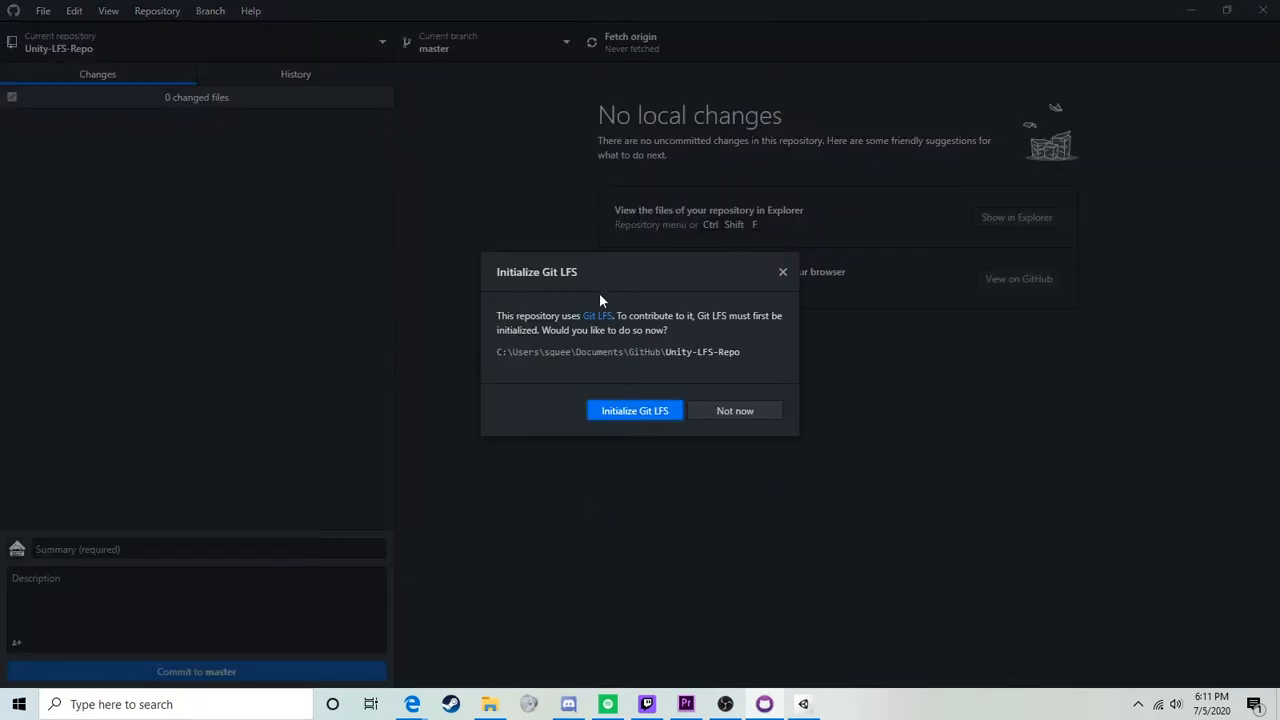
{"action": "left_click", "coordinate": [630, 420]}
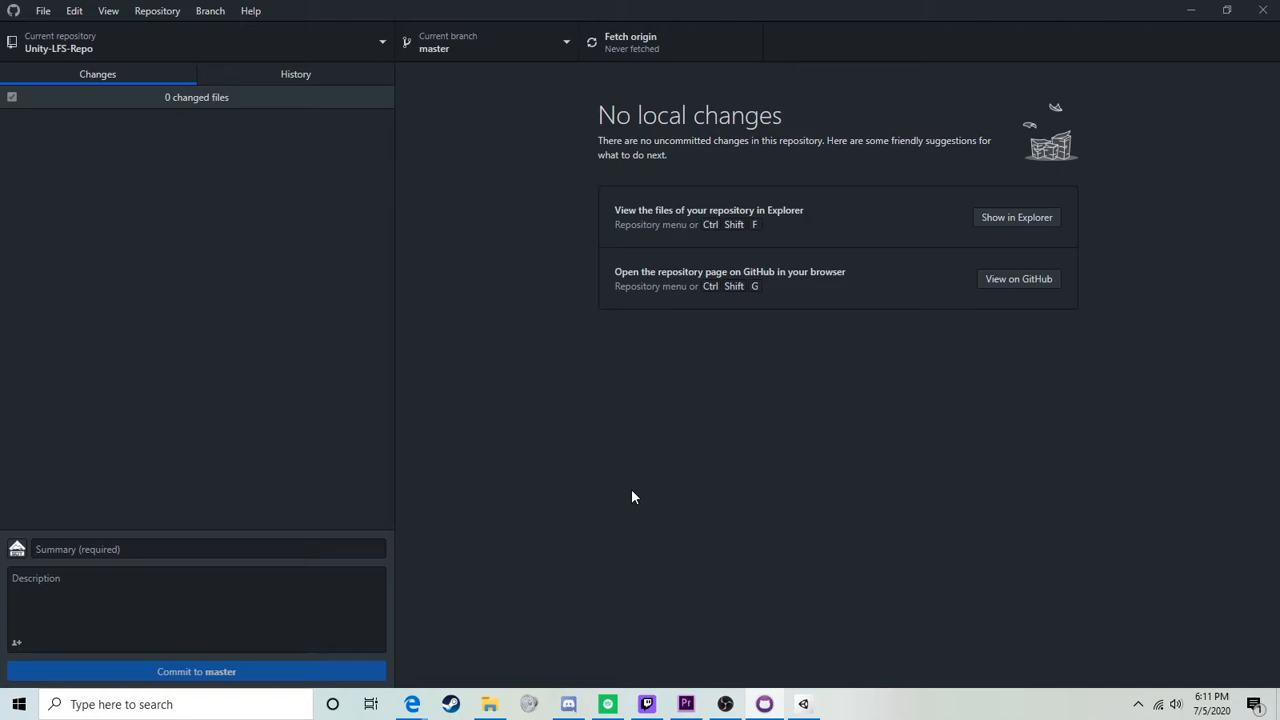
Step: View the repository list, and examine the "GitHub Plugin added to Unity Project" and "Update TestScene.unity" commits in the Unity-LFS-Repo history
{"action": "left_click", "coordinate": [369, 43]}
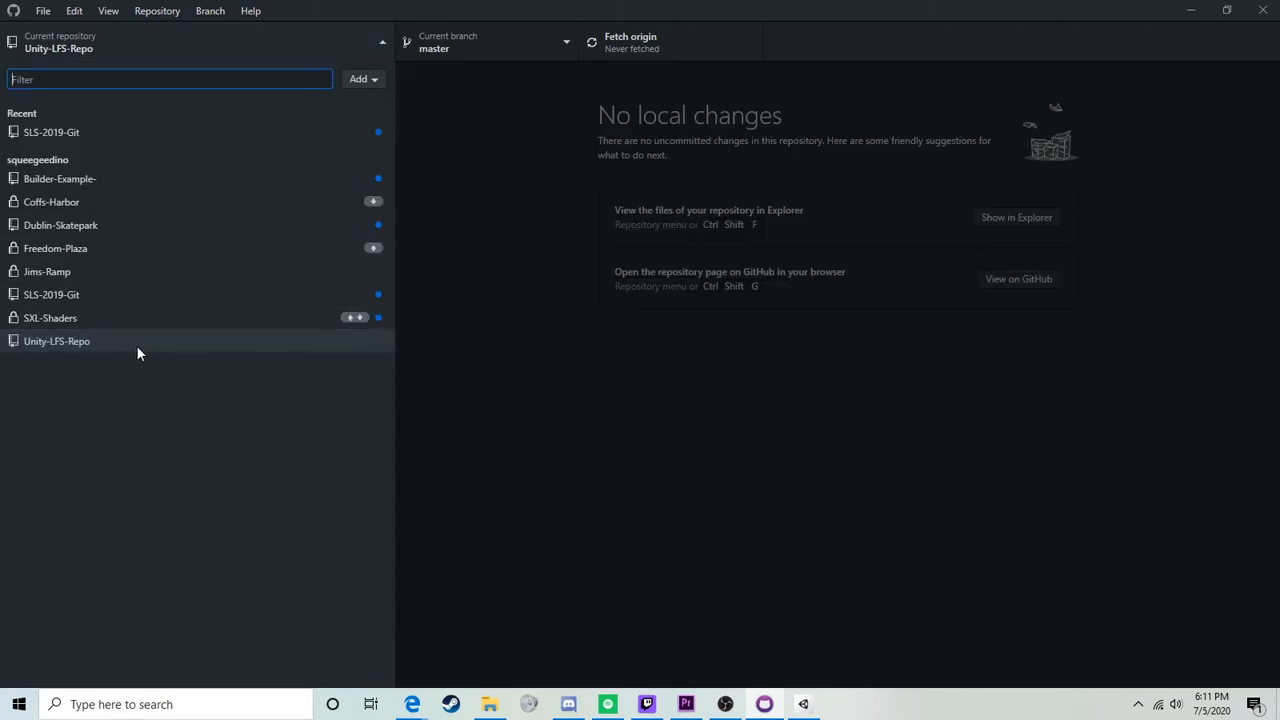
{"action": "left_click", "coordinate": [383, 38]}
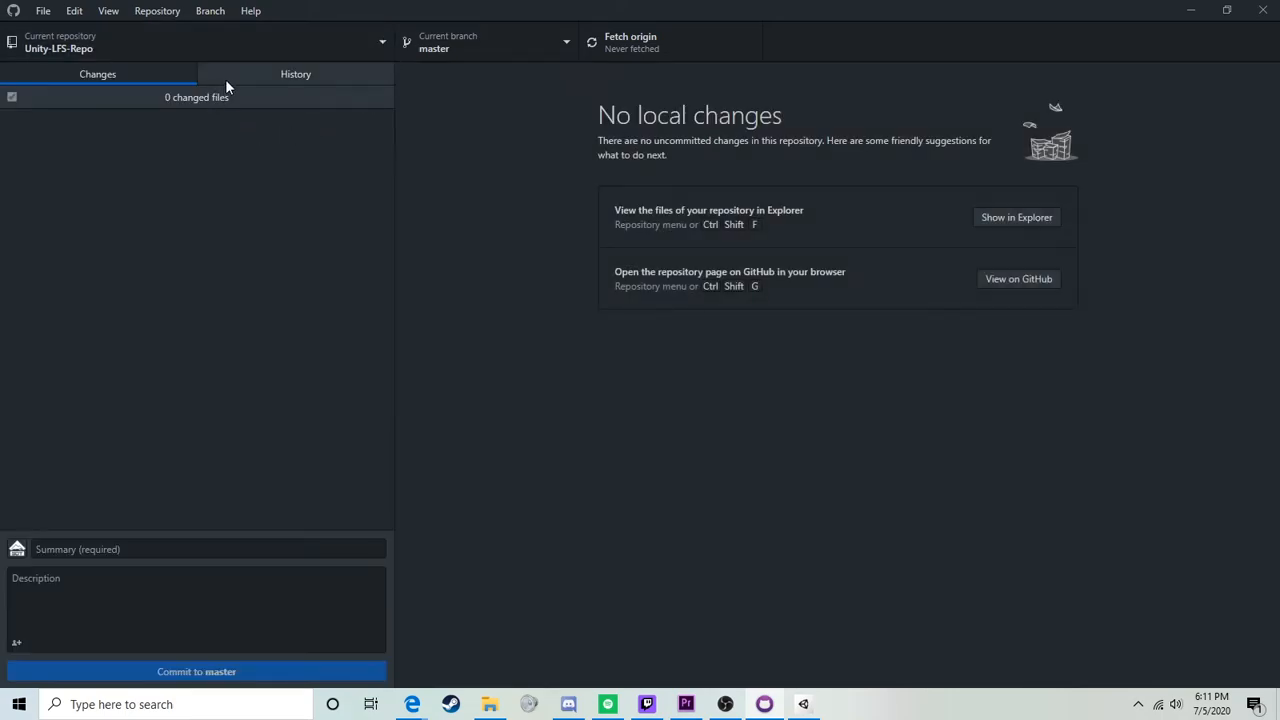
{"action": "left_click", "coordinate": [268, 78]}
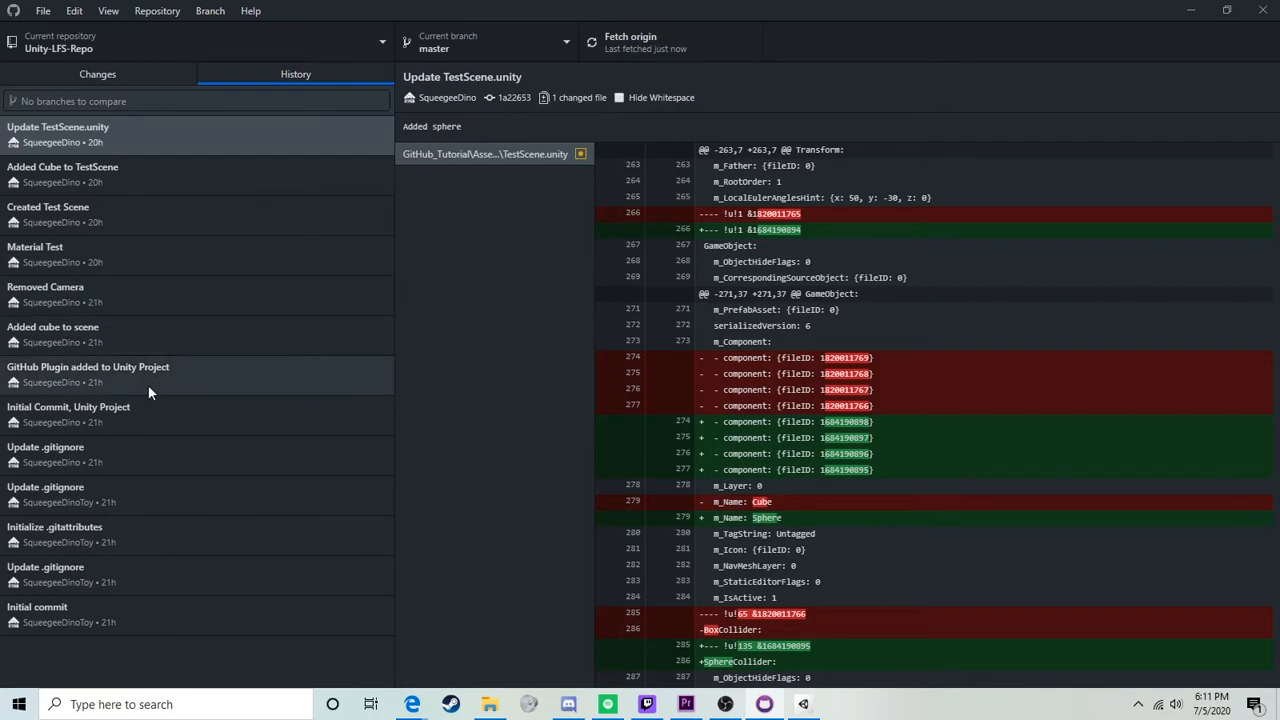
{"action": "left_click", "coordinate": [148, 385]}
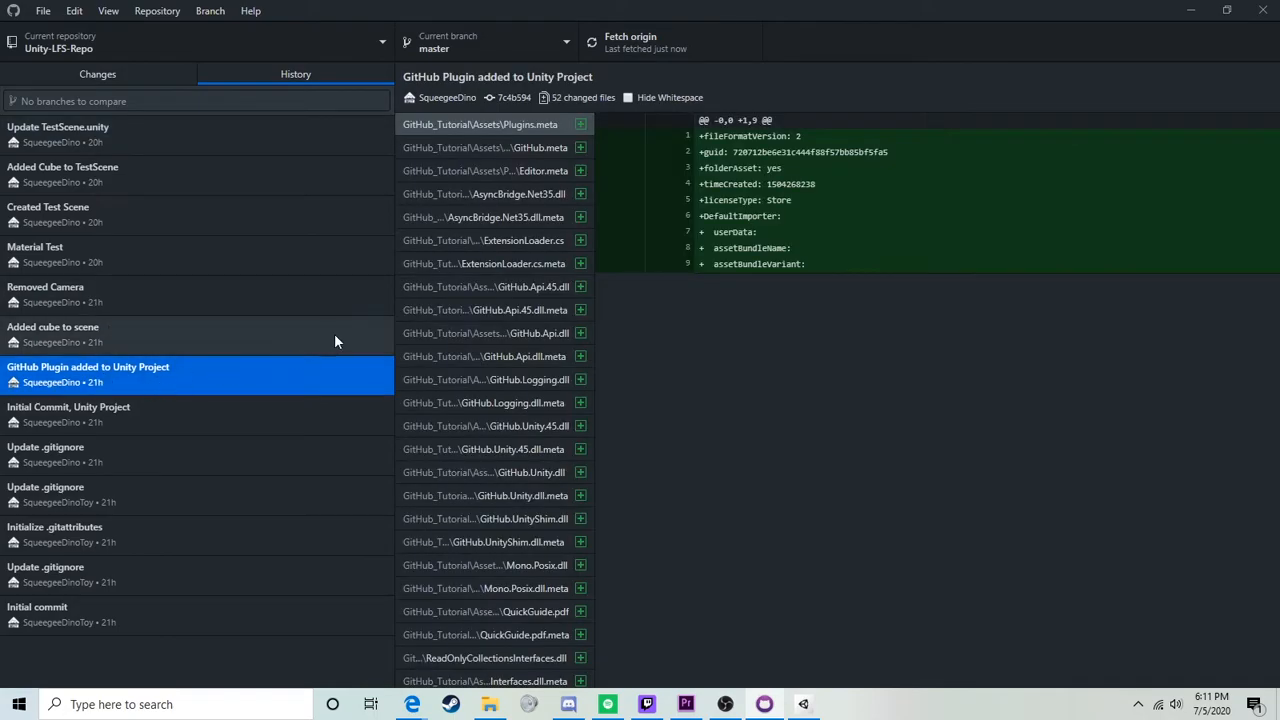
{"action": "left_click", "coordinate": [83, 130]}
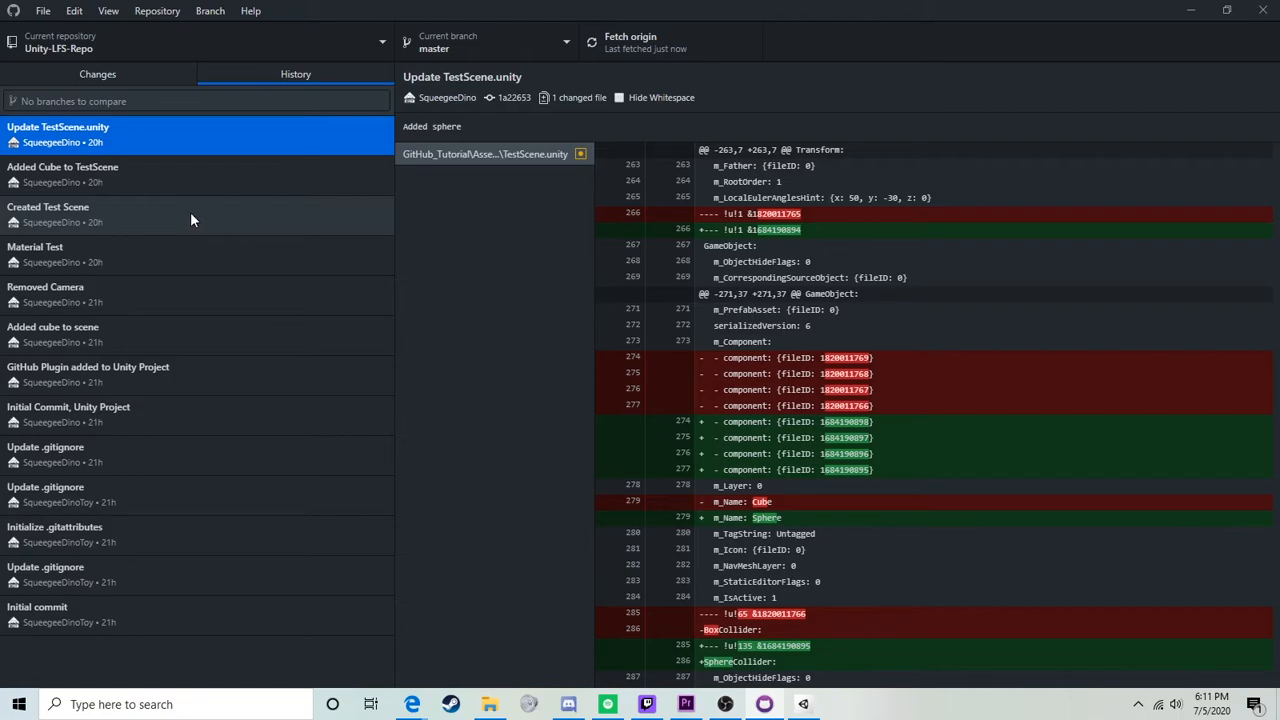
Step: Start a new repository named GitHub_Repo_Tut with the description "Tutorial (again) for using GitHub"
{"action": "left_click", "coordinate": [74, 11]}
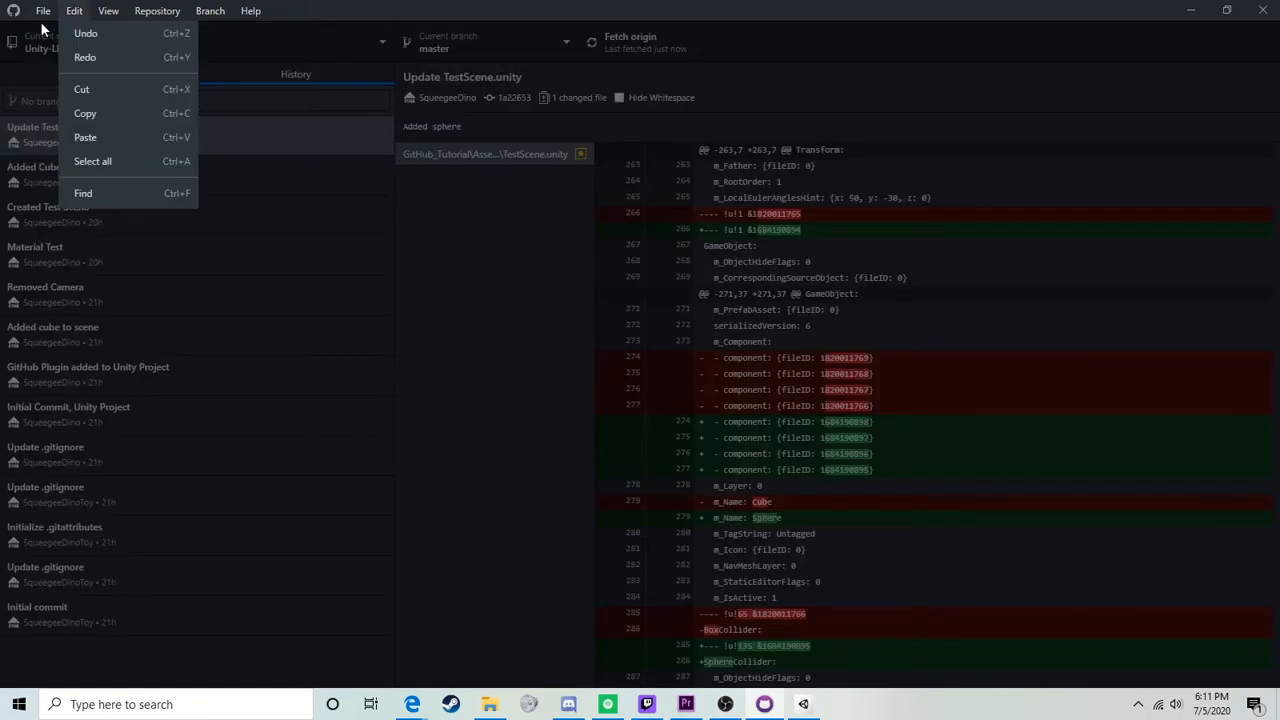
{"action": "mouse_move", "coordinate": [43, 12]}
{"action": "left_click", "coordinate": [63, 35]}
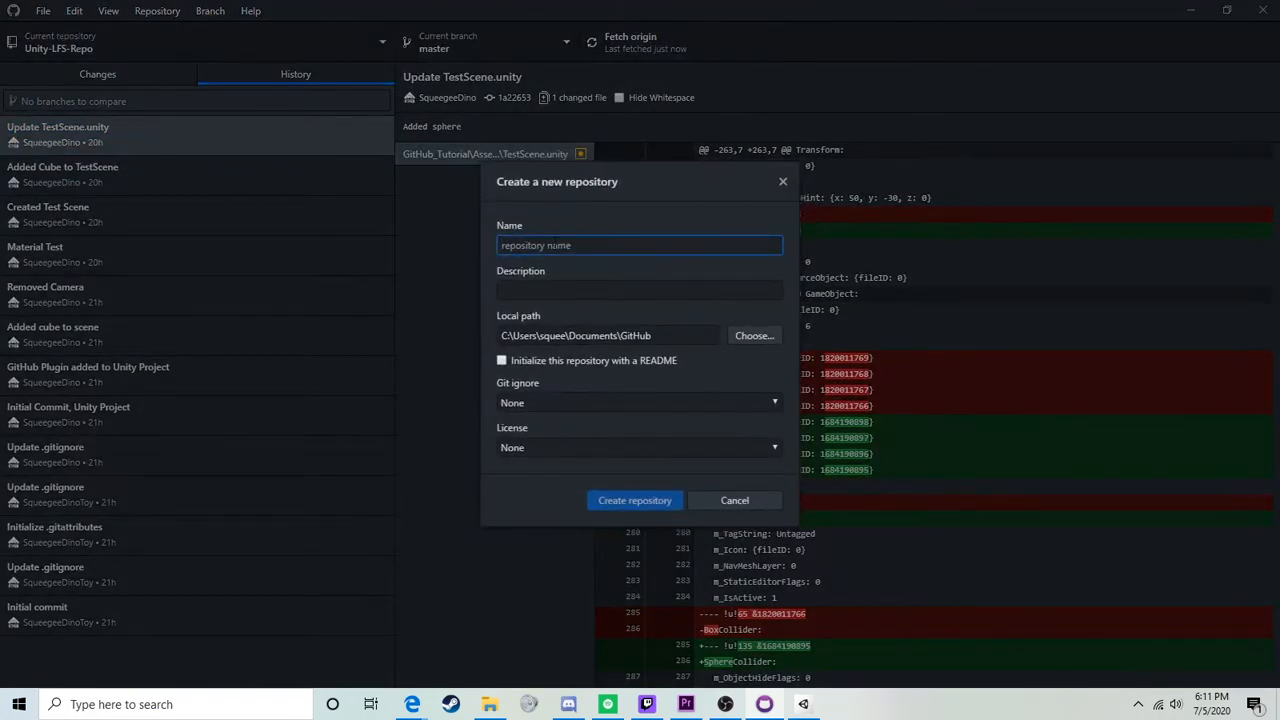
{"action": "type", "text": "GitHub_Repo_Tut"}
{"action": "key", "text": "Tab"}
{"action": "type", "text": "Tutorial (again) for using GitHub"}
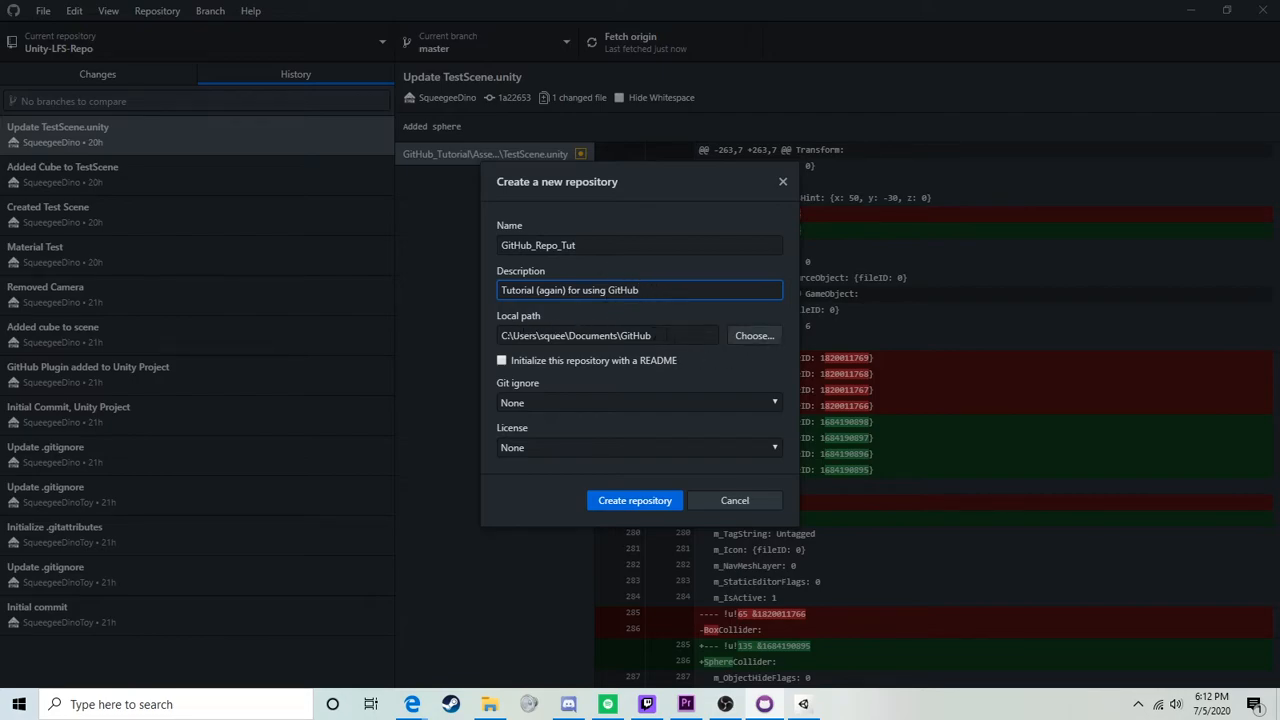
{"action": "left_click", "coordinate": [740, 337]}
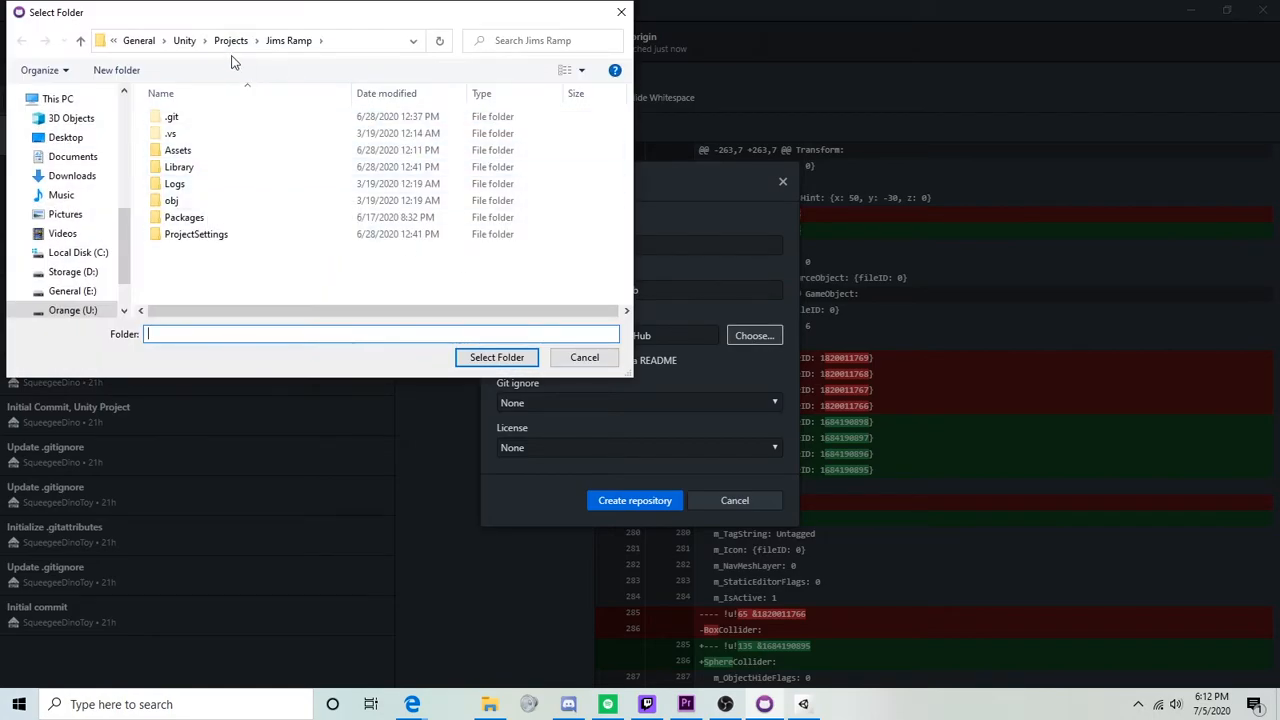
{"action": "left_click", "coordinate": [80, 158]}
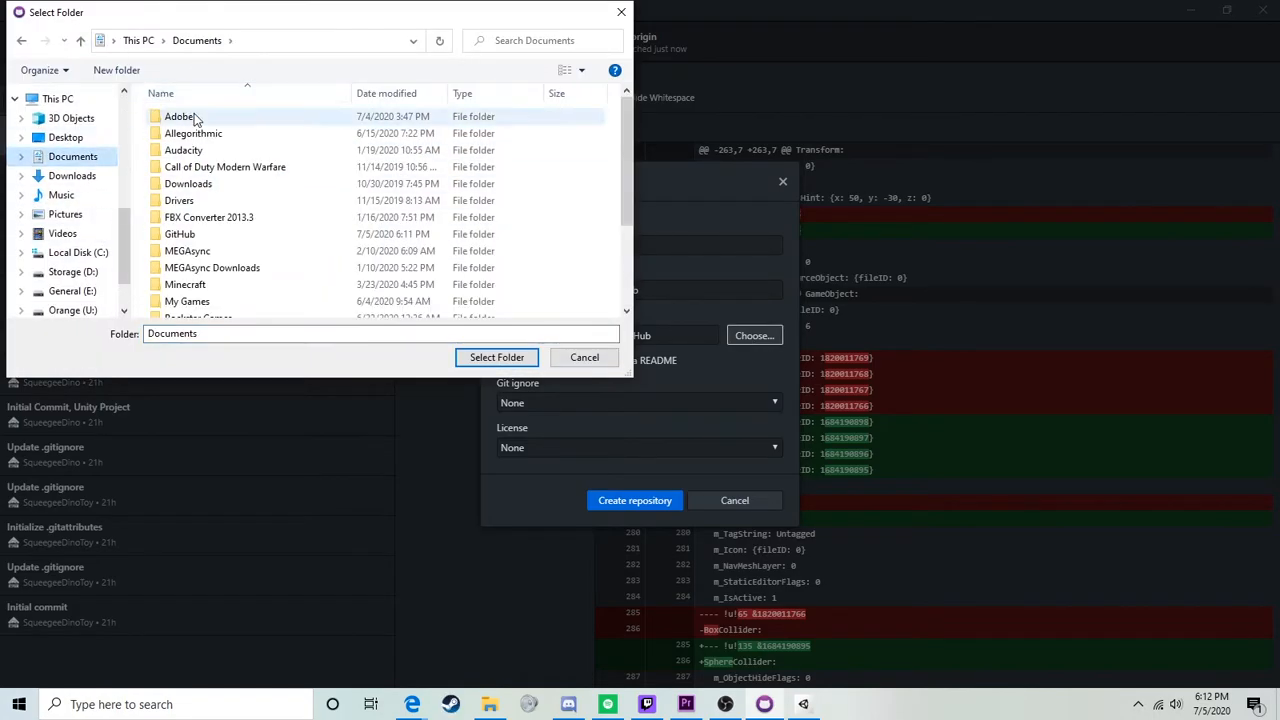
{"action": "double_click", "coordinate": [200, 232]}
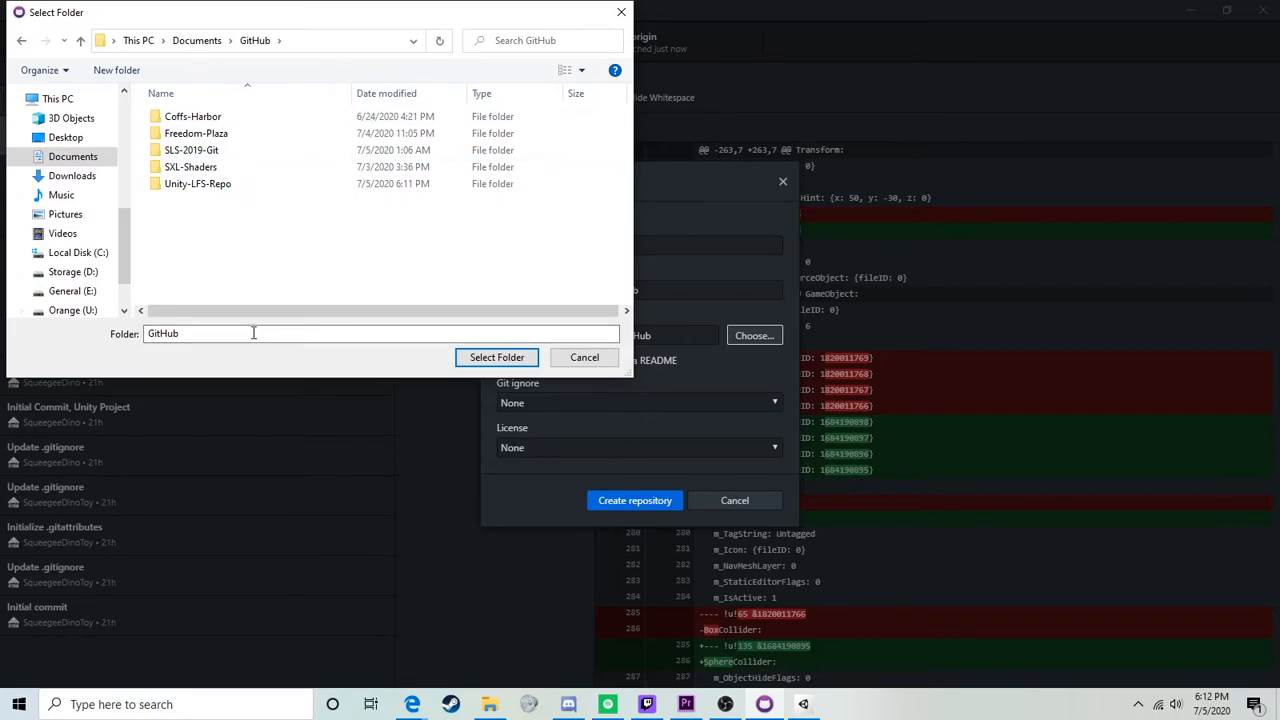
{"action": "left_click", "coordinate": [585, 358]}
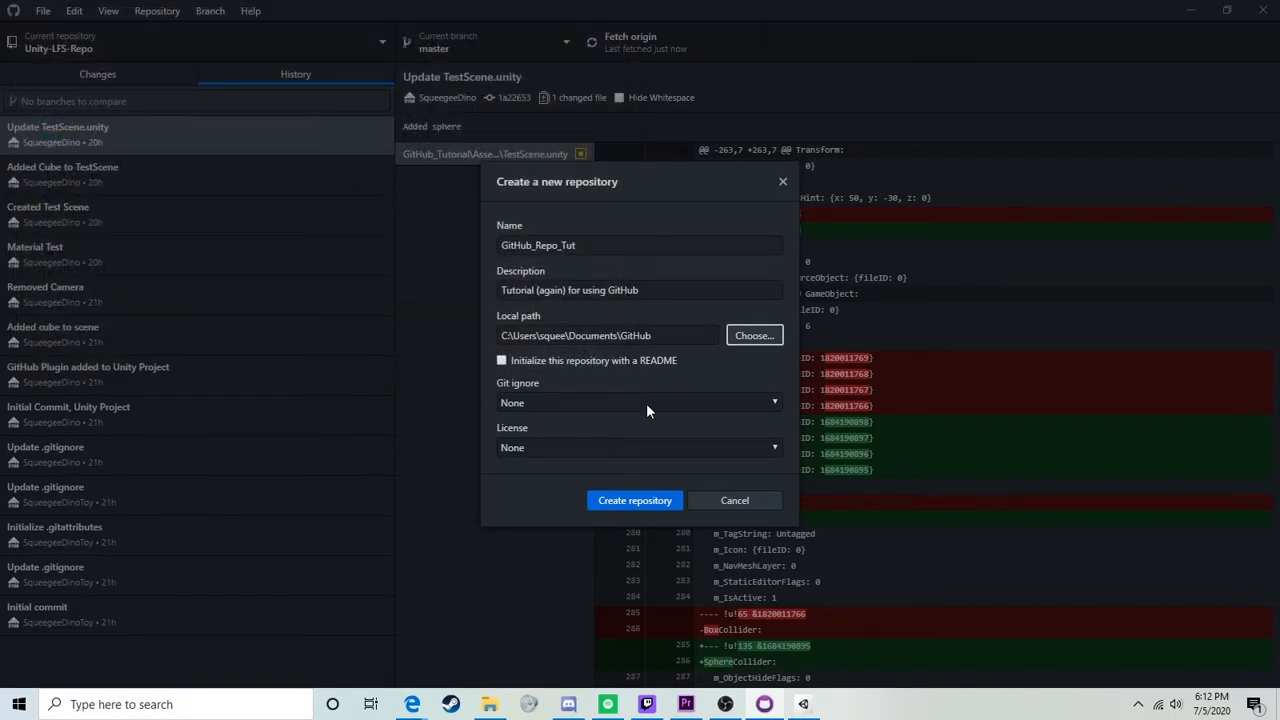
Step: Choose the Unity Git ignore template for the new repository
{"action": "left_click", "coordinate": [646, 403]}
{"action": "scroll", "coordinate": [614, 533], "scroll_direction": "down", "scroll_amount": 15}
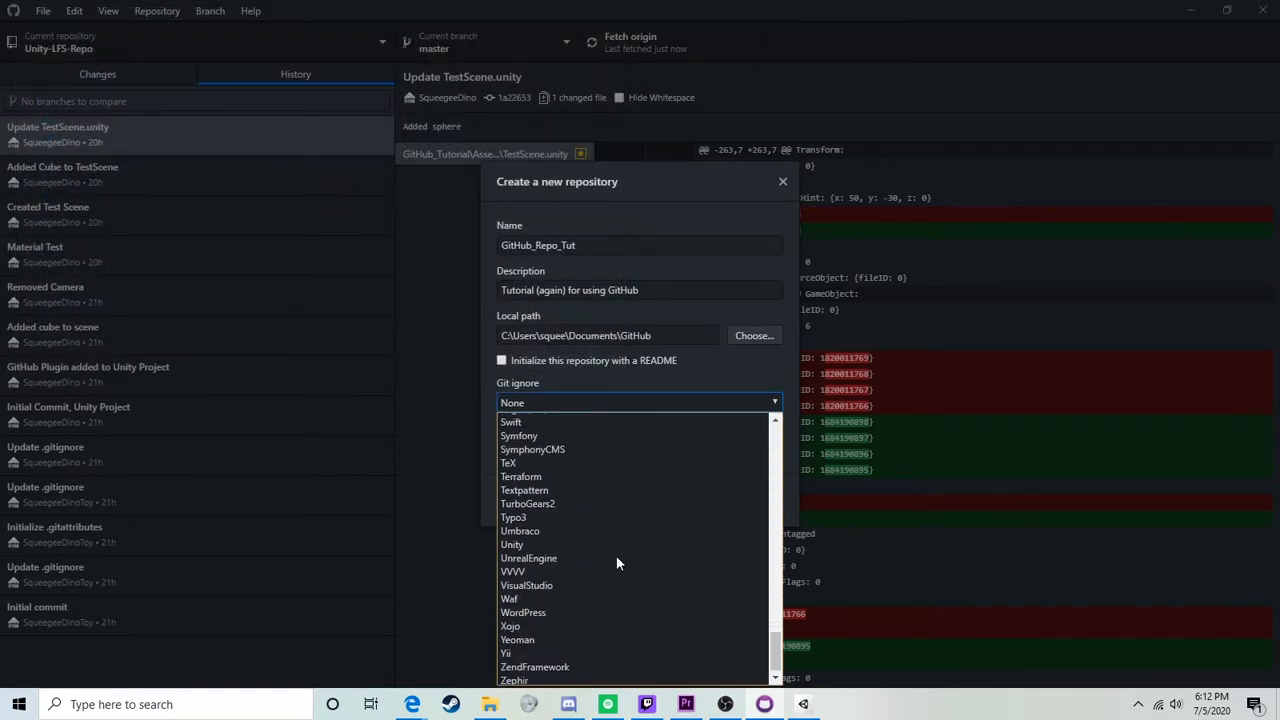
{"action": "left_click", "coordinate": [571, 542]}
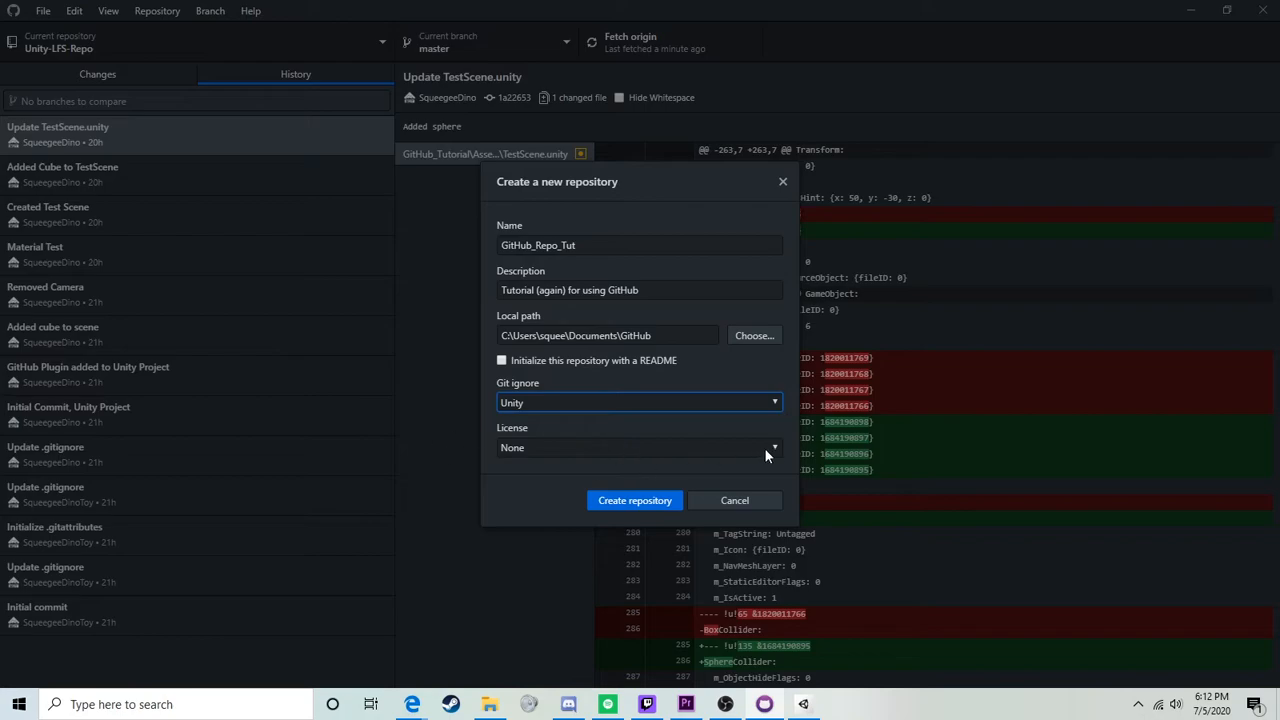
Step: Create the GitHub_Repo_Tut repository and start a new Unity 2018.4.17f1 project in Unity Hub
{"action": "left_click", "coordinate": [613, 502]}
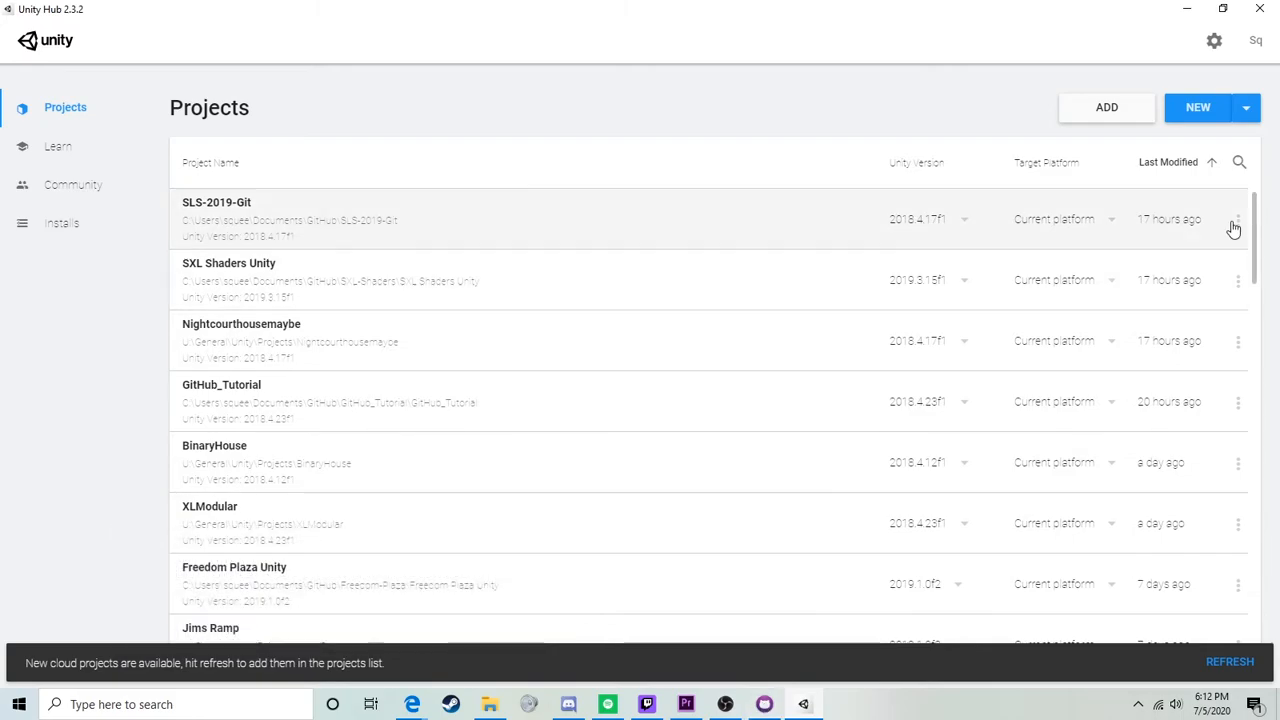
{"action": "left_click", "coordinate": [1247, 110]}
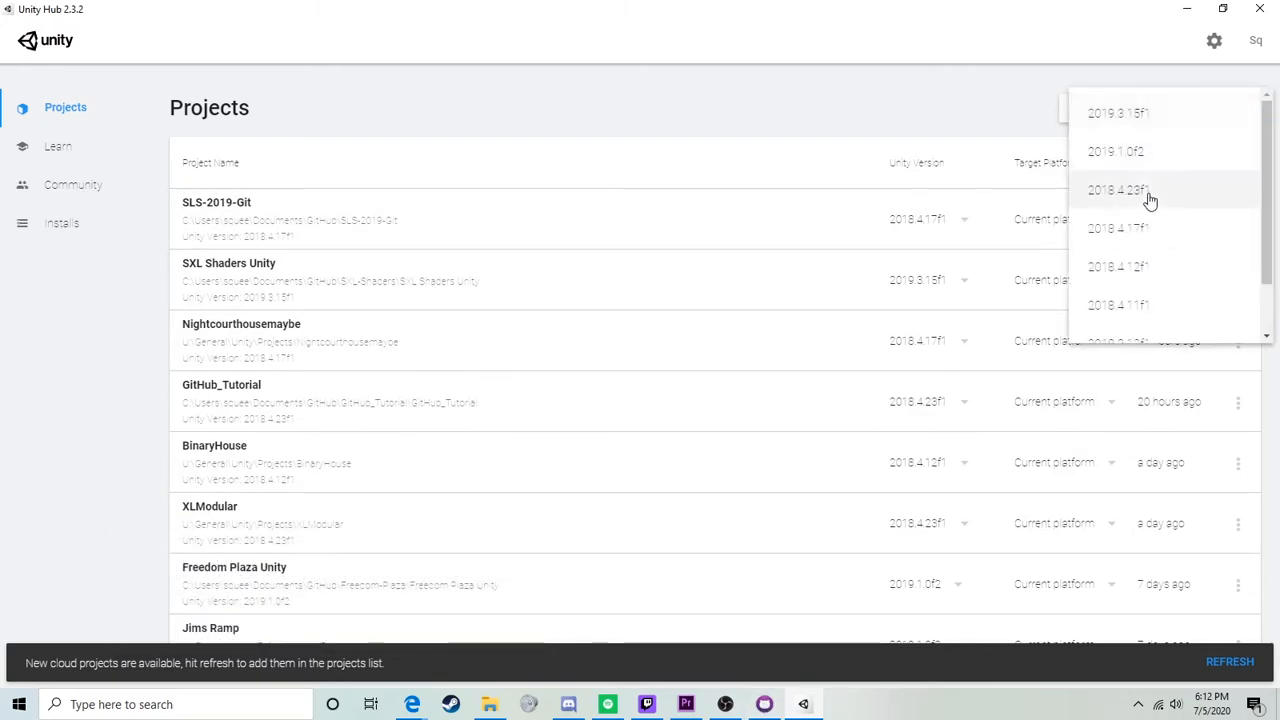
{"action": "left_click", "coordinate": [1143, 240]}
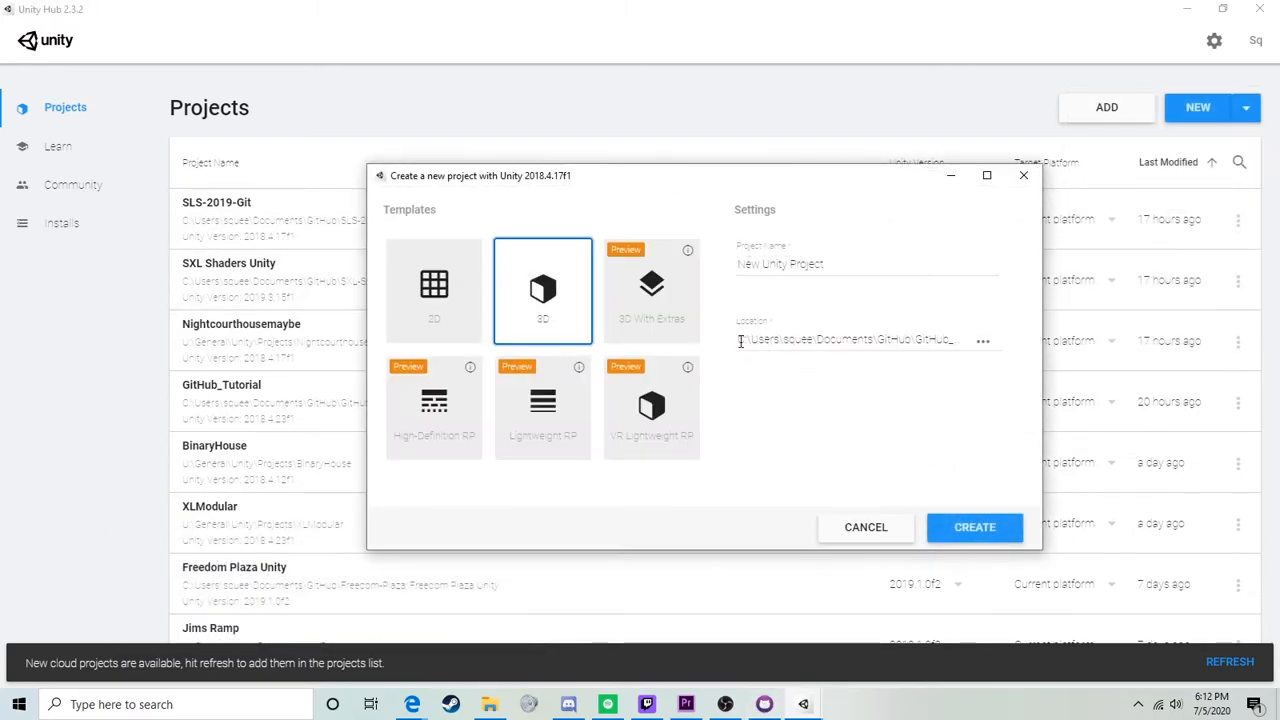
Step: Create the 3D project in the Documents\GitHub\GitHub_Repo_Tut folder with the name GitHub_Repo_Tut_Unity
{"action": "left_click", "coordinate": [983, 341]}
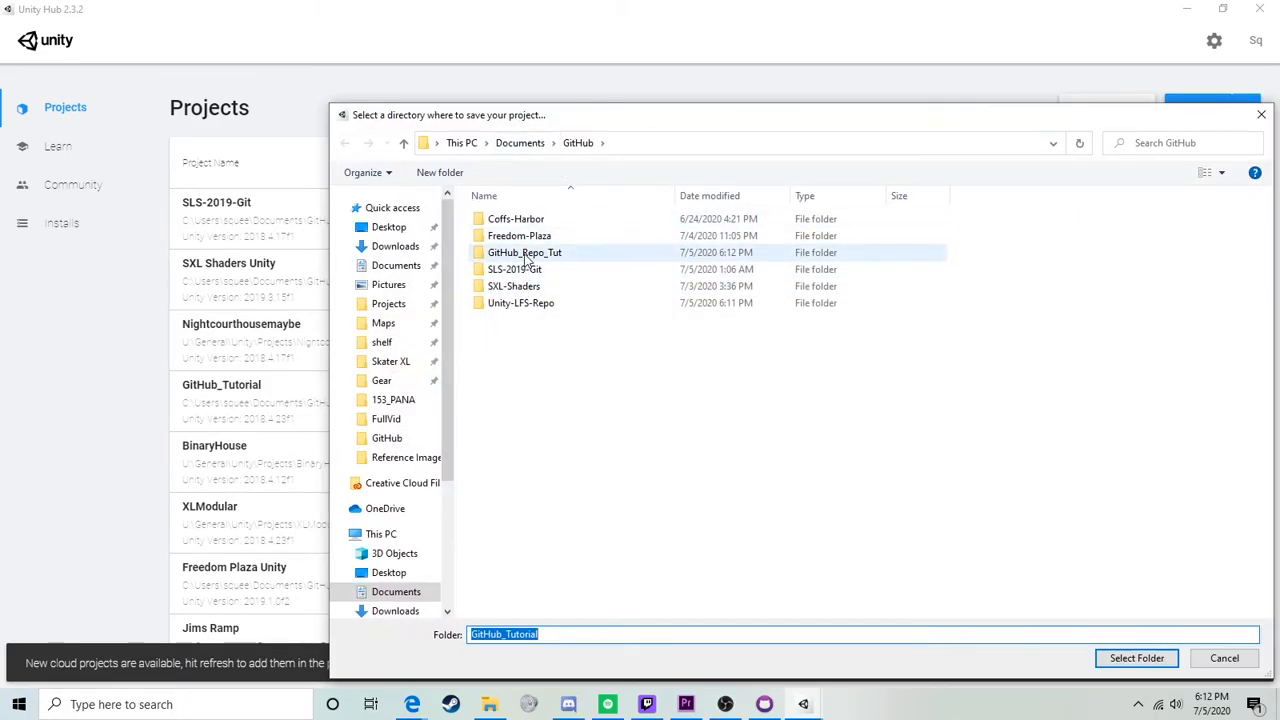
{"action": "double_click", "coordinate": [540, 255]}
{"action": "left_click", "coordinate": [1138, 668]}
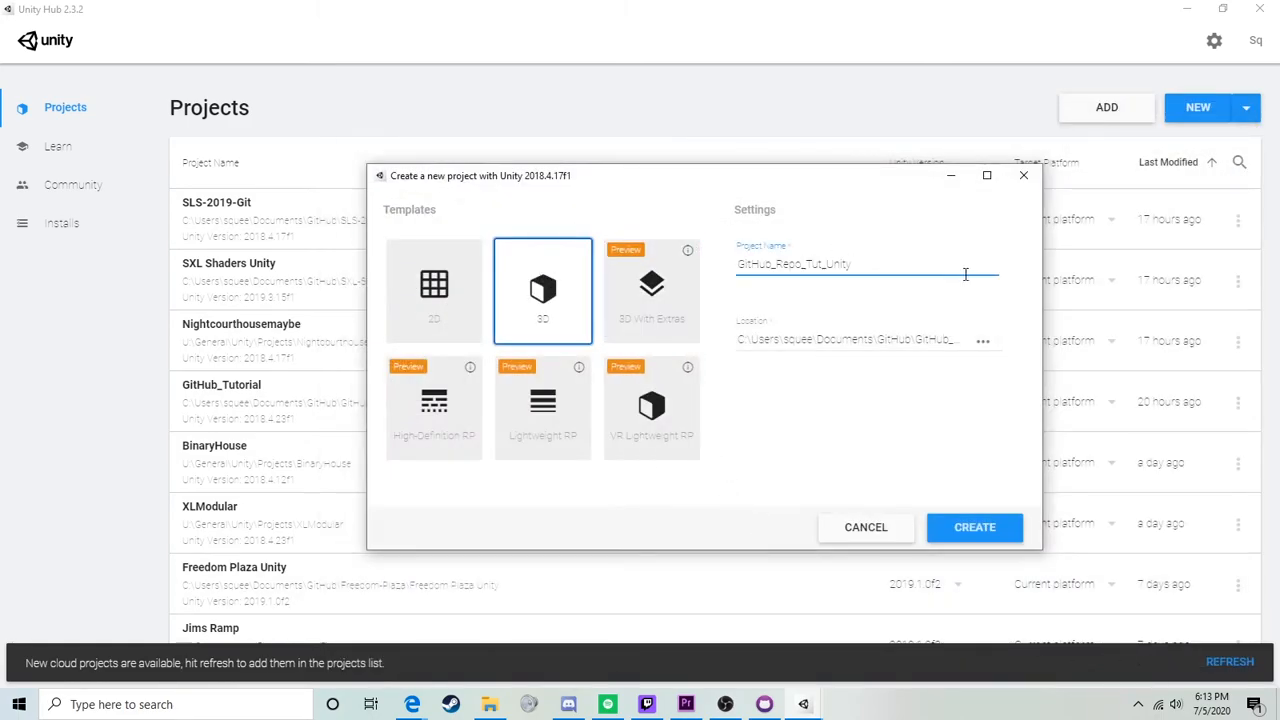
{"action": "left_click_drag", "start_coordinate": [880, 263], "coordinate": [826, 264]}
{"action": "left_click", "coordinate": [853, 263]}
{"action": "left_click", "coordinate": [975, 527]}
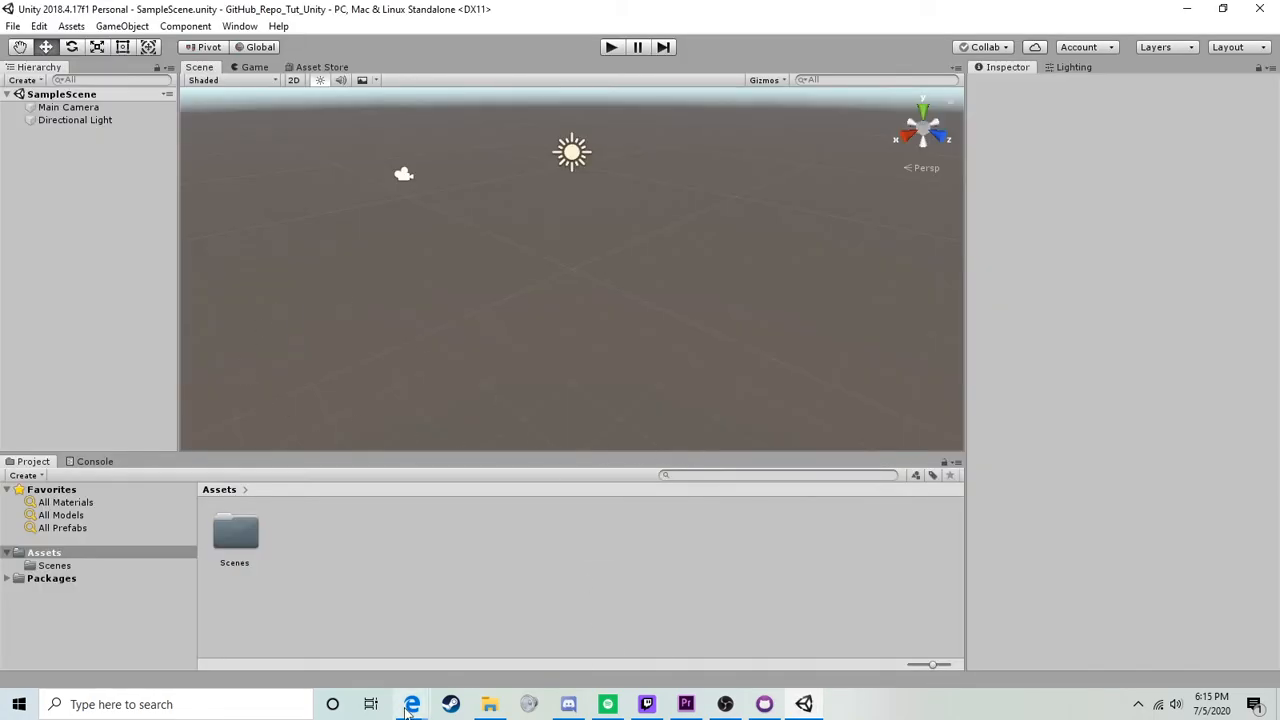
Step: Switch to GitHub Desktop and examine the pending changes of the GitHub_Repo_Tut repository
{"action": "left_click", "coordinate": [764, 704]}
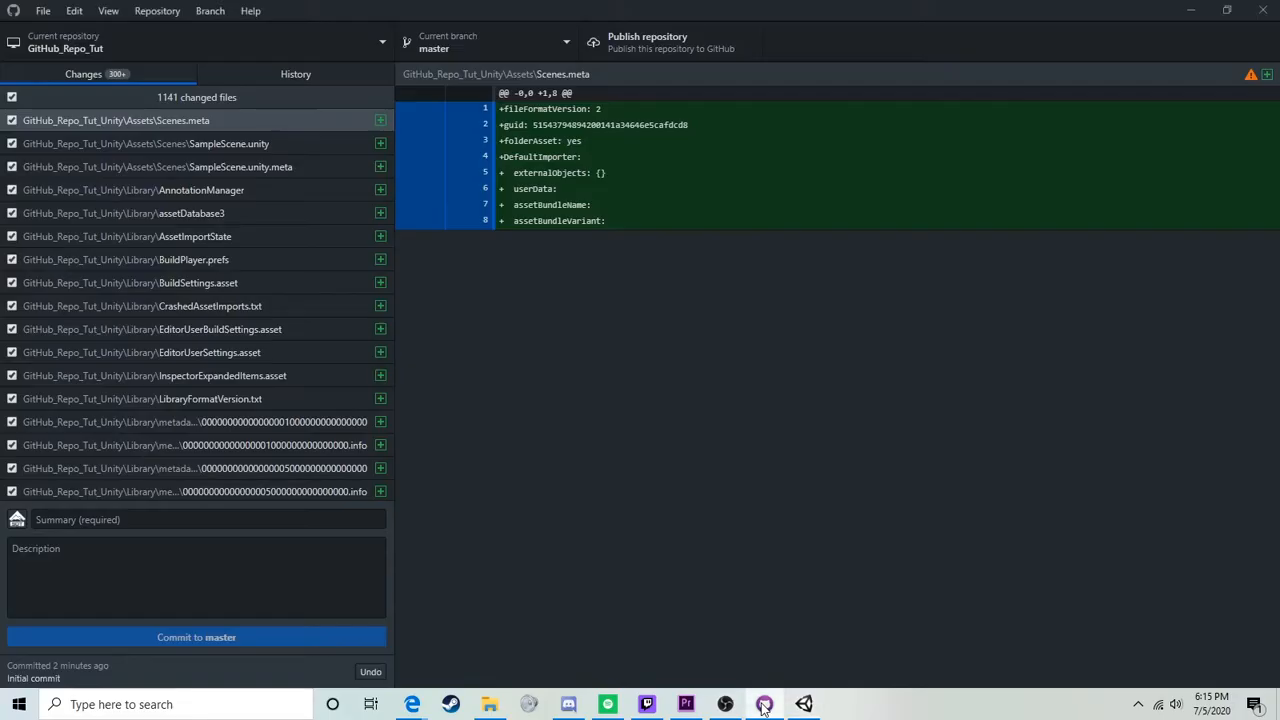
{"action": "left_click", "coordinate": [130, 52]}
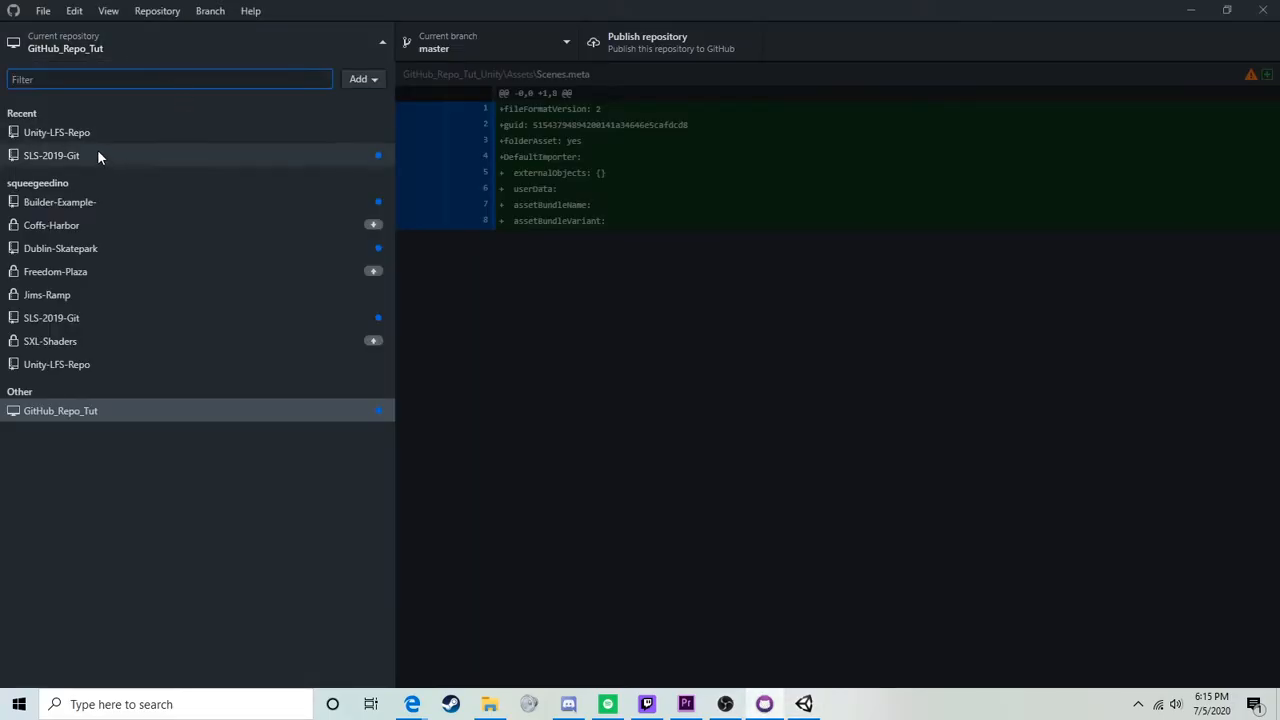
{"action": "left_click", "coordinate": [62, 414]}
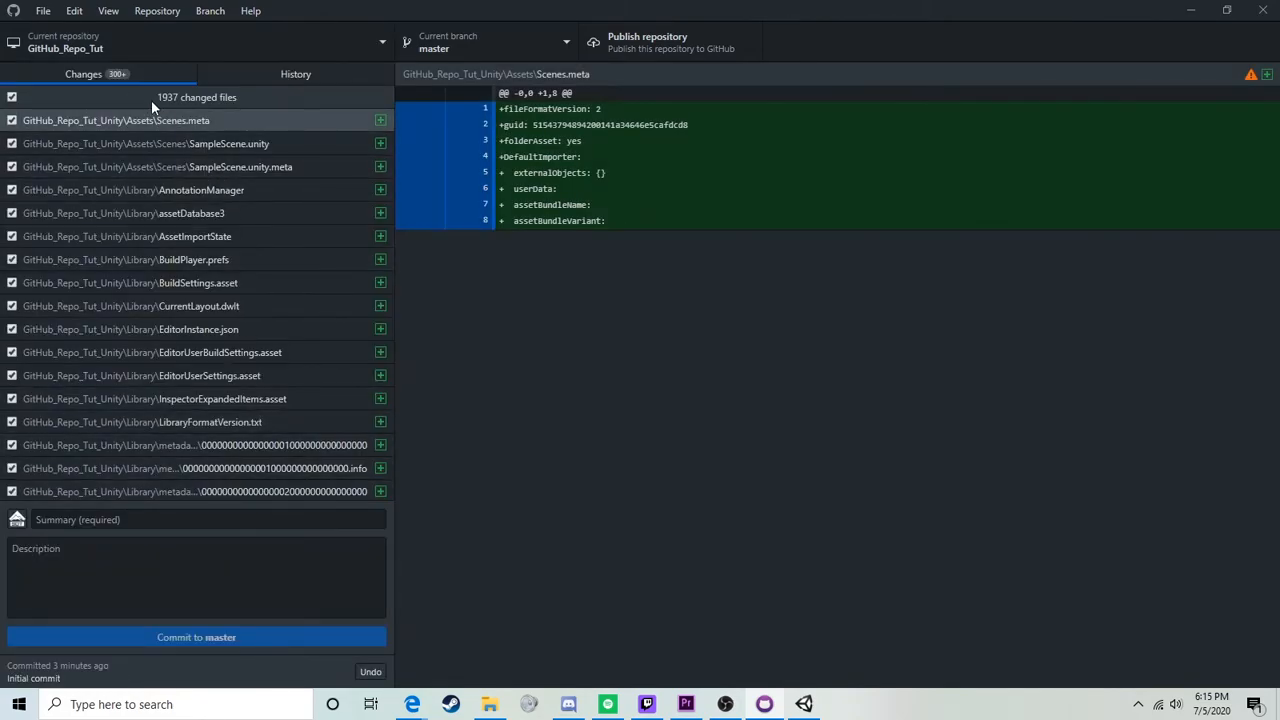
{"action": "scroll", "coordinate": [167, 381], "scroll_direction": "down", "scroll_amount": 1}
{"action": "scroll", "coordinate": [190, 334], "scroll_direction": "up", "scroll_amount": 1}
Step: In File Explorer, move .gitignore from Documents\GitHub\GitHub_Repo_Tut into the GitHub_Repo_Tut_Unity project folder
{"action": "left_click", "coordinate": [489, 704]}
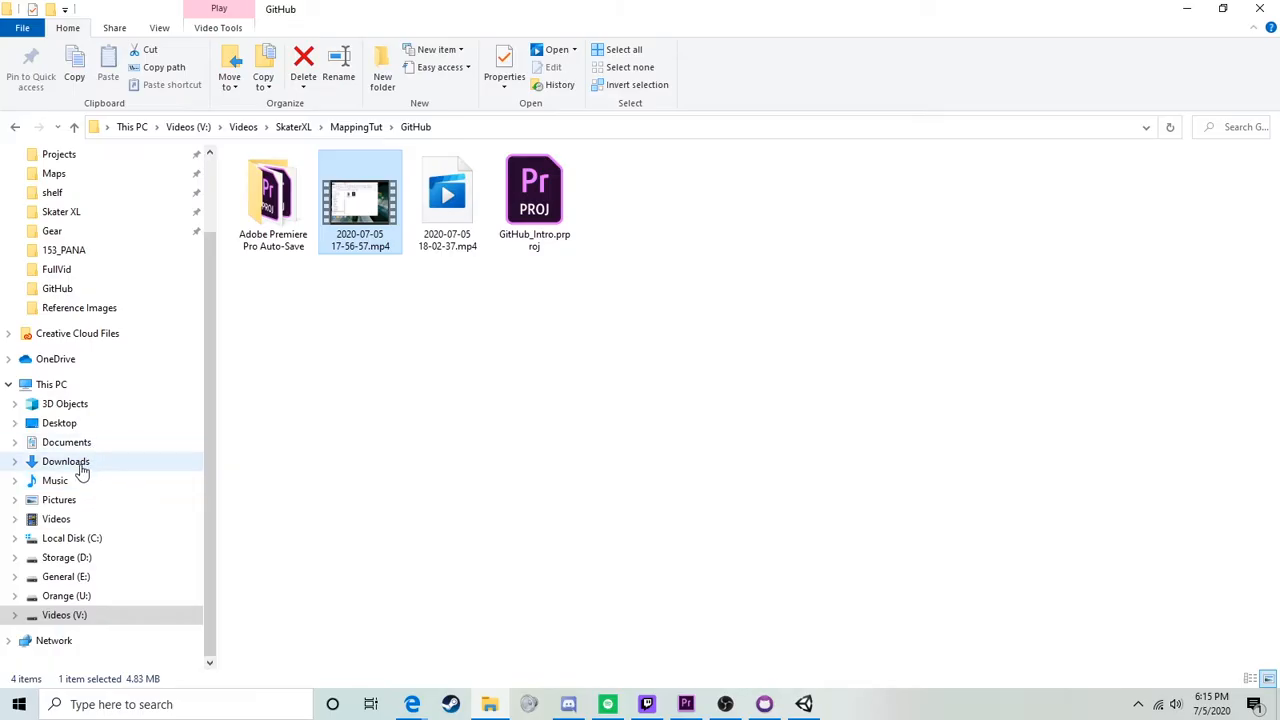
{"action": "left_click", "coordinate": [58, 447]}
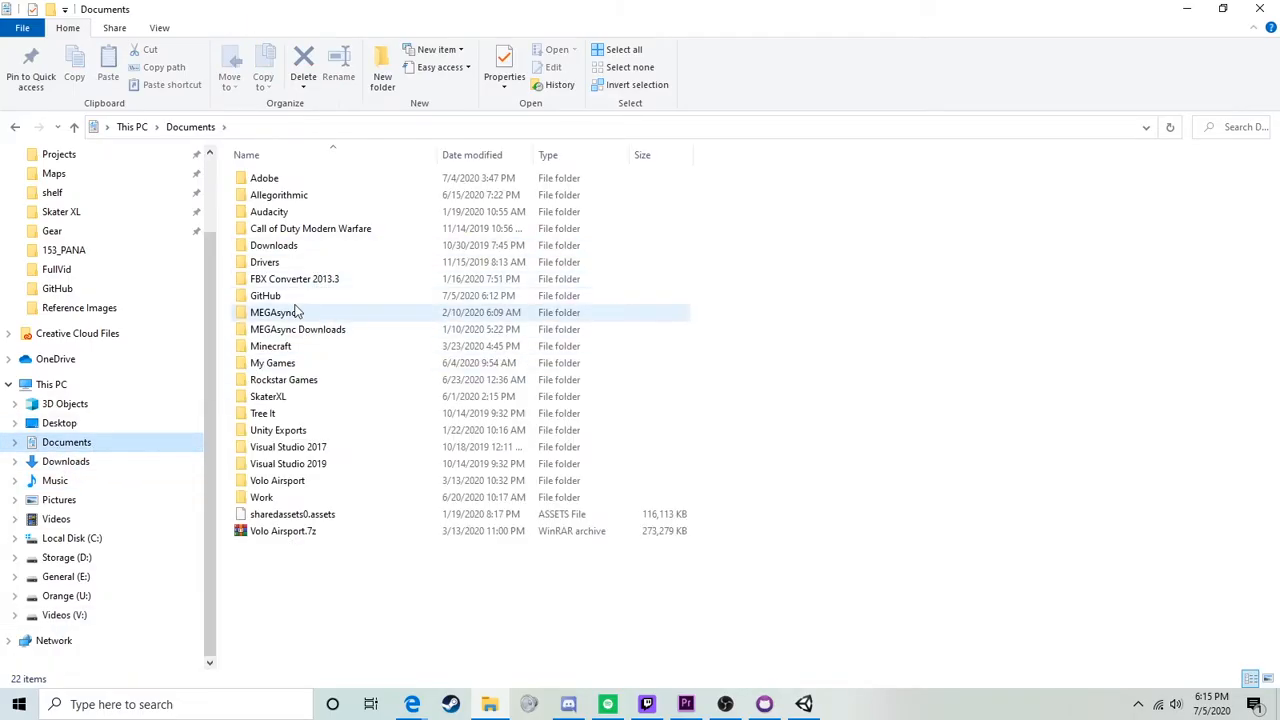
{"action": "double_click", "coordinate": [296, 297]}
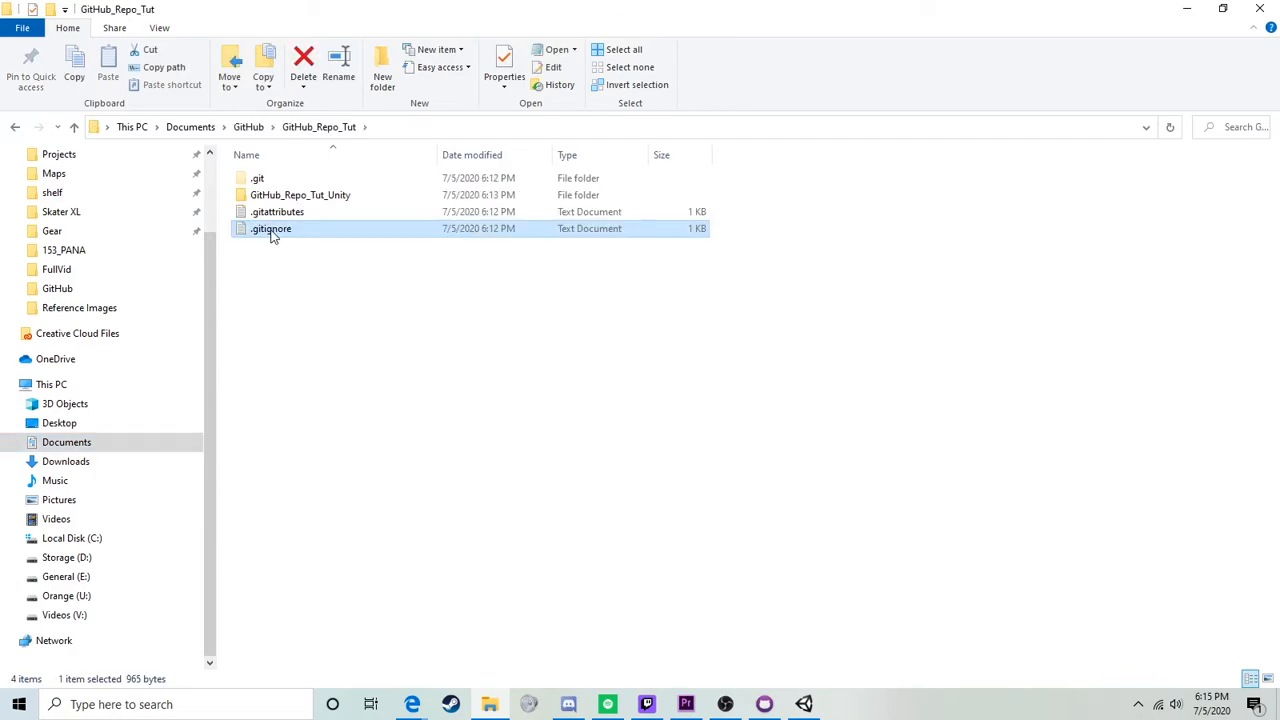
{"action": "left_click_drag", "start_coordinate": [271, 232], "coordinate": [314, 197]}
Step: Review the remaining changed files in GitHub Desktop and compare them with the Scenes folder of the Unity project
{"action": "left_click", "coordinate": [764, 704]}
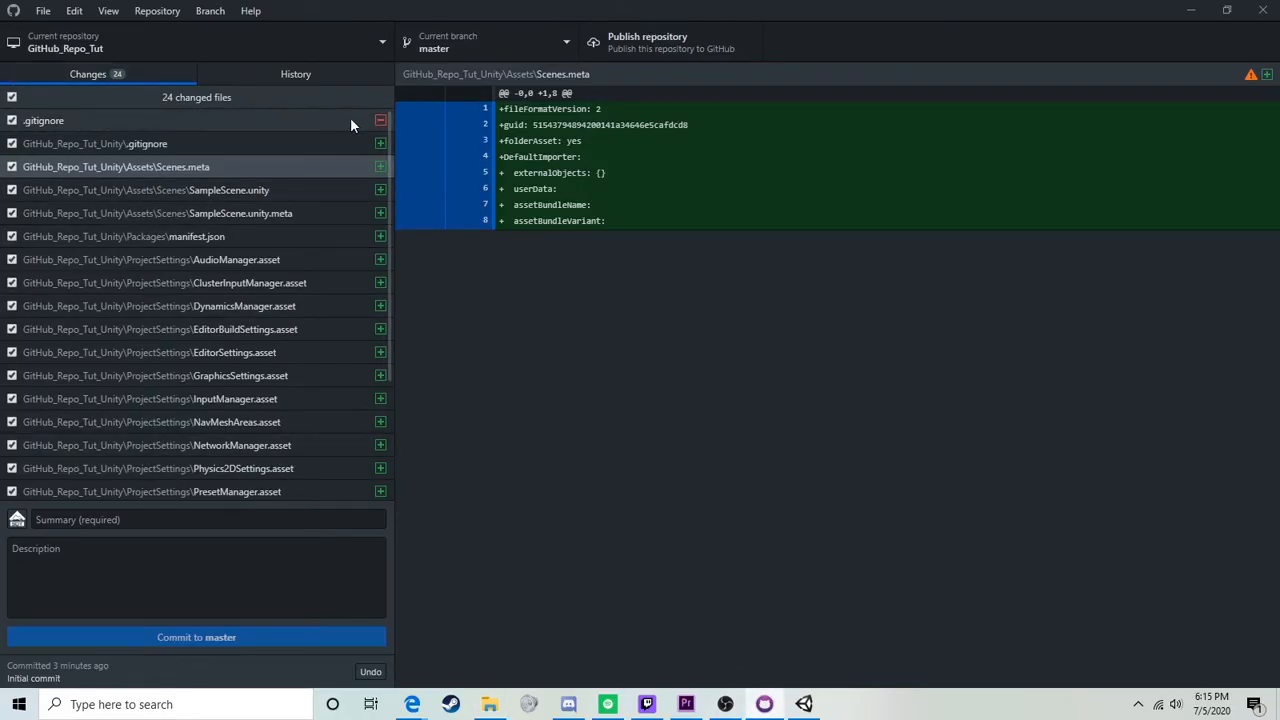
{"action": "scroll", "coordinate": [229, 231], "scroll_direction": "down", "scroll_amount": 3}
{"action": "scroll", "coordinate": [222, 285], "scroll_direction": "up", "scroll_amount": 3}
{"action": "scroll", "coordinate": [183, 246], "scroll_direction": "down", "scroll_amount": 3}
{"action": "scroll", "coordinate": [185, 252], "scroll_direction": "up", "scroll_amount": 3}
{"action": "key", "text": "alt"}
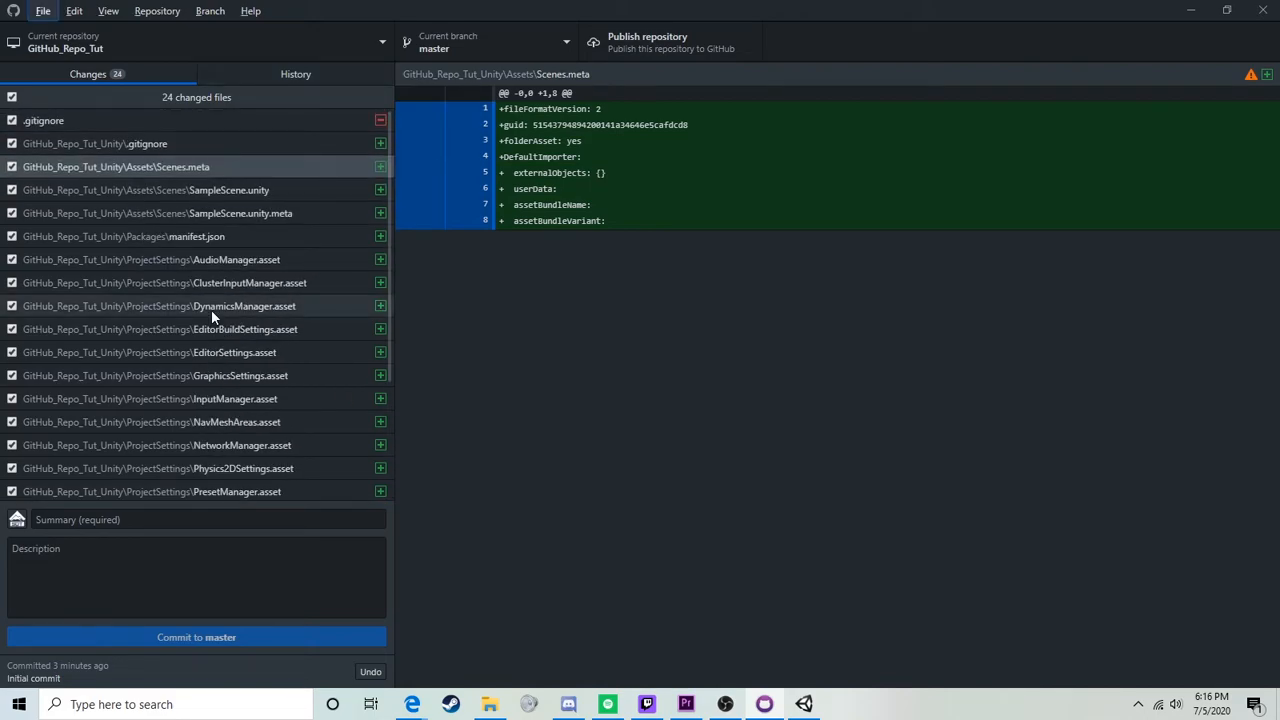
{"action": "scroll", "coordinate": [225, 283], "scroll_direction": "down", "scroll_amount": 3}
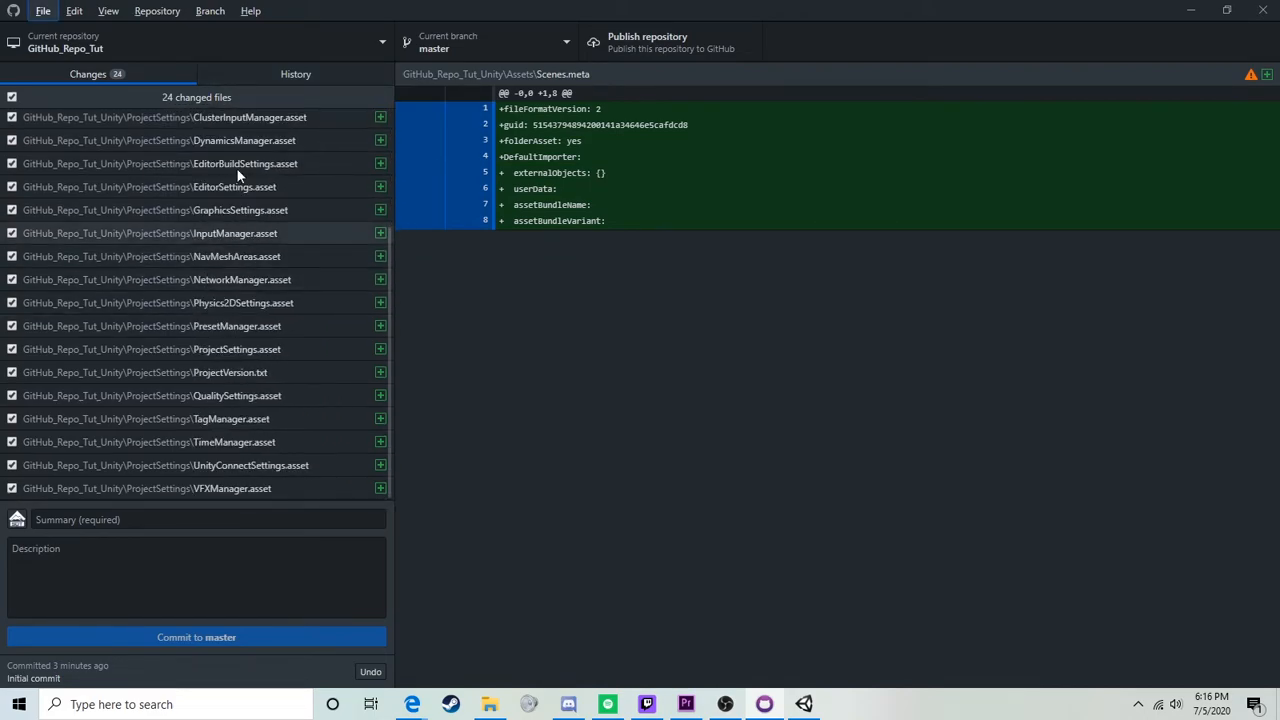
{"action": "left_click", "coordinate": [804, 704]}
{"action": "left_click", "coordinate": [54, 565]}
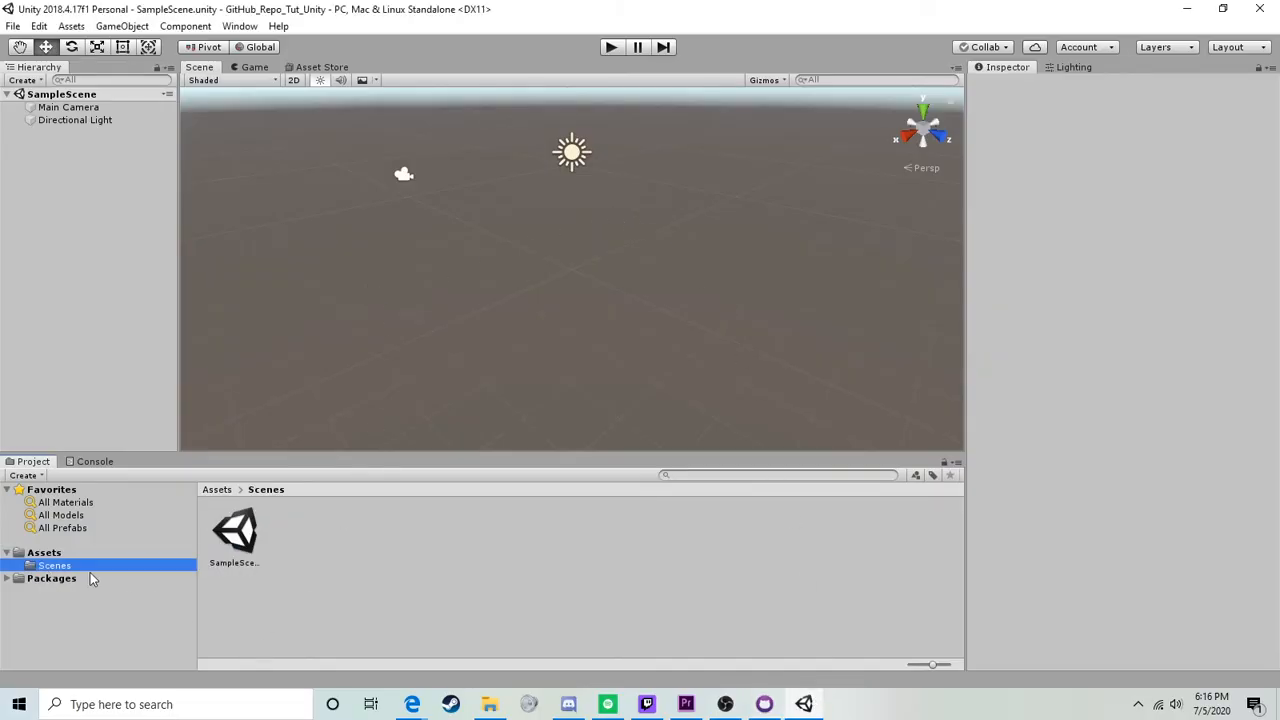
{"action": "key", "text": "alt+Tab"}
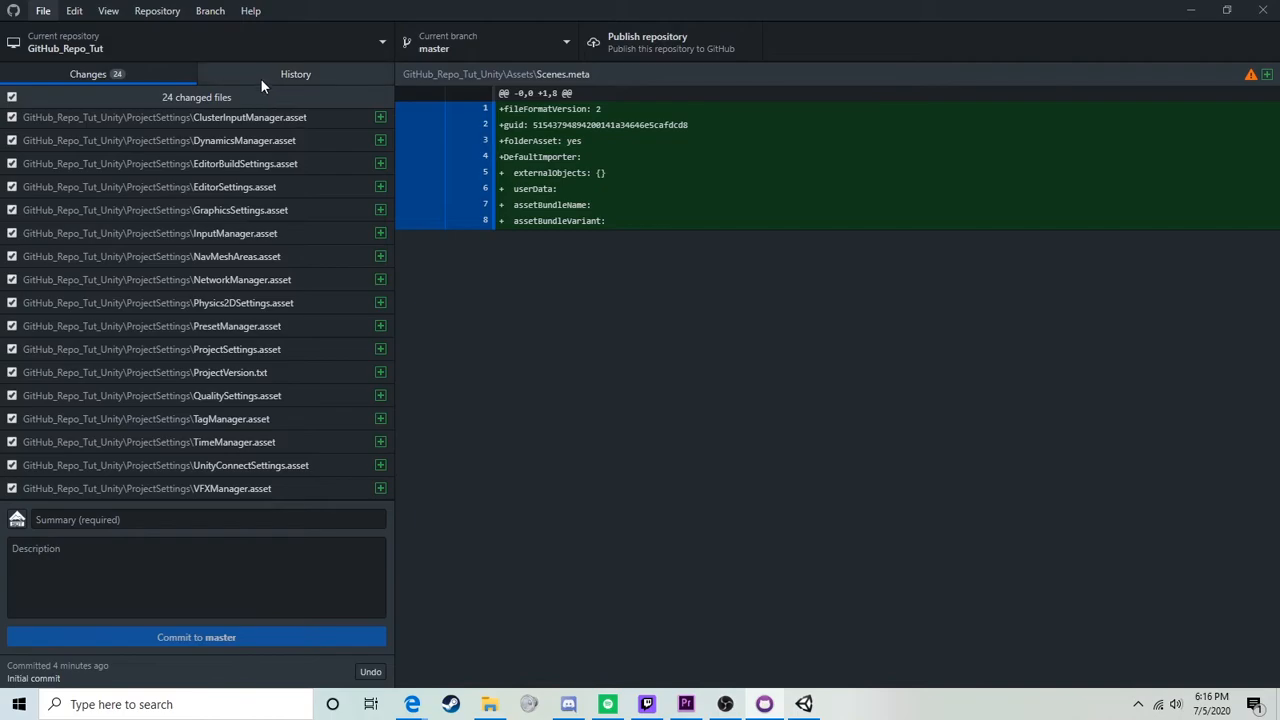
Step: Open the .gitattributes file from the GitHub_Repo_Tut folder in a maximized Notepad window
{"action": "left_click", "coordinate": [490, 704]}
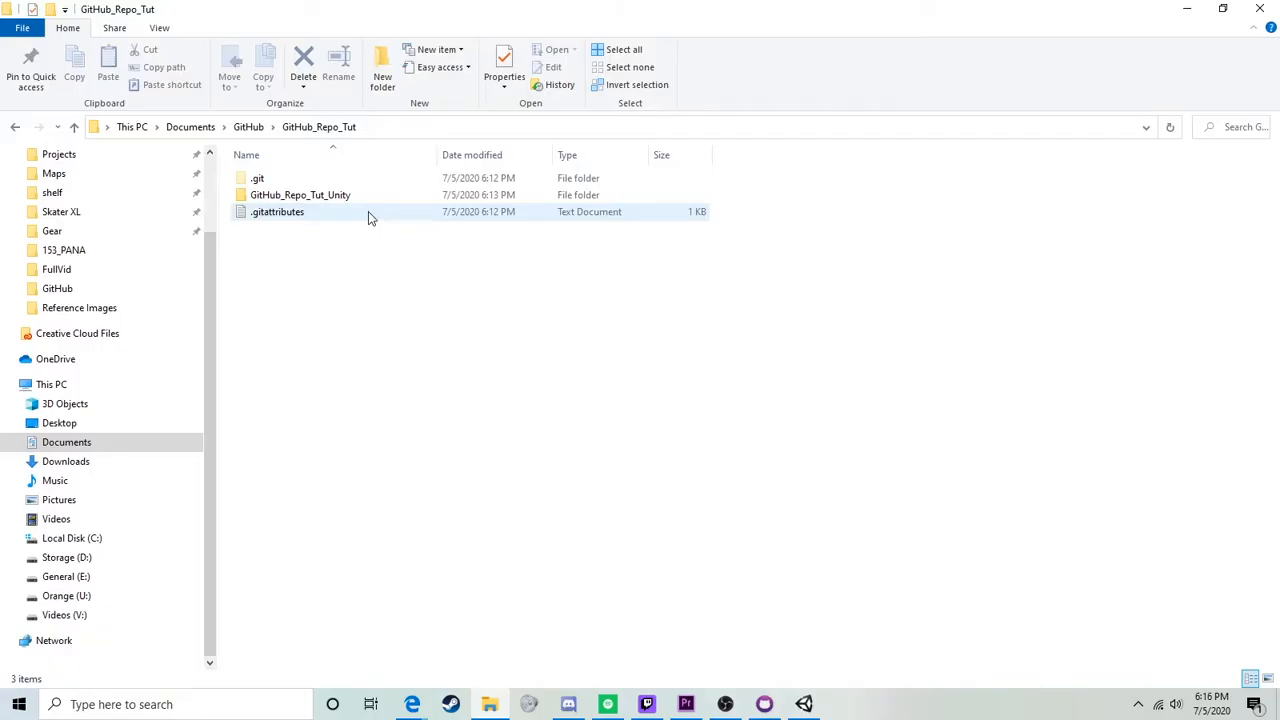
{"action": "double_click", "coordinate": [368, 212]}
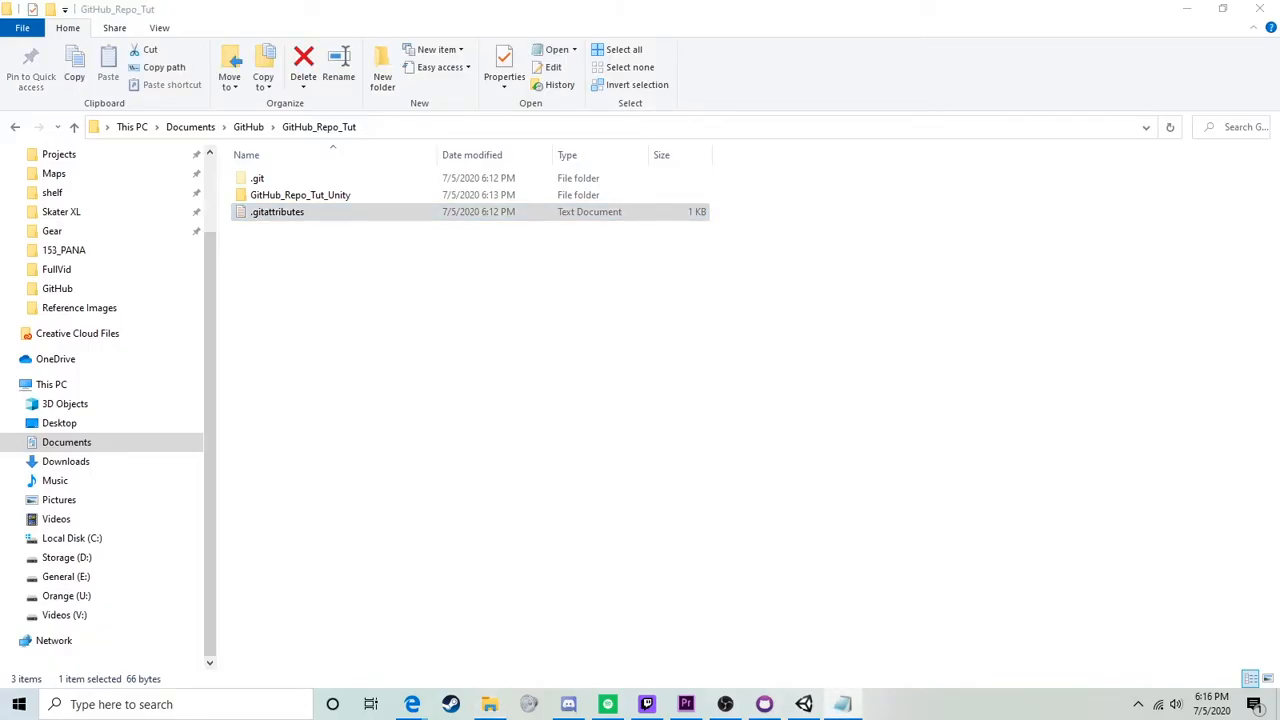
{"action": "left_click_drag", "start_coordinate": [780, 430], "coordinate": [159, 14]}
{"action": "left_click", "coordinate": [251, 23]}
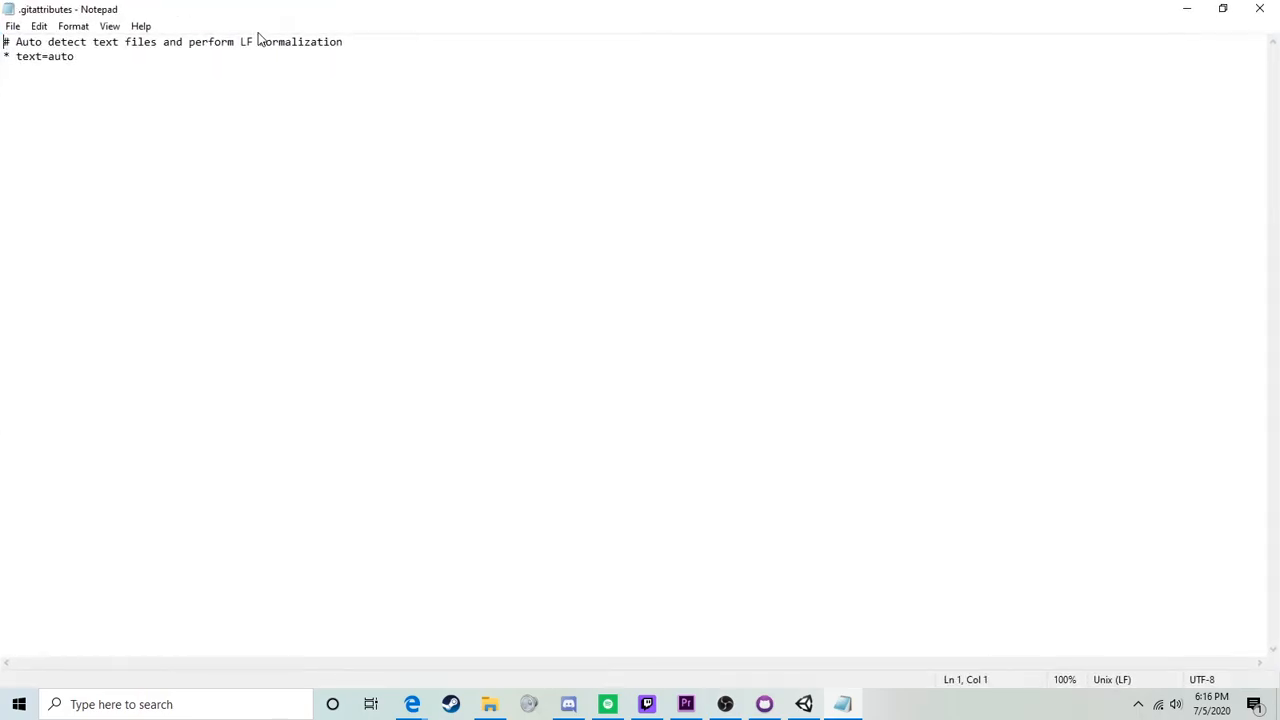
Step: Open the raw .gitattributes of Unity-LFS-Repo on the GitHub website and copy its entire contents
{"action": "left_click", "coordinate": [412, 704]}
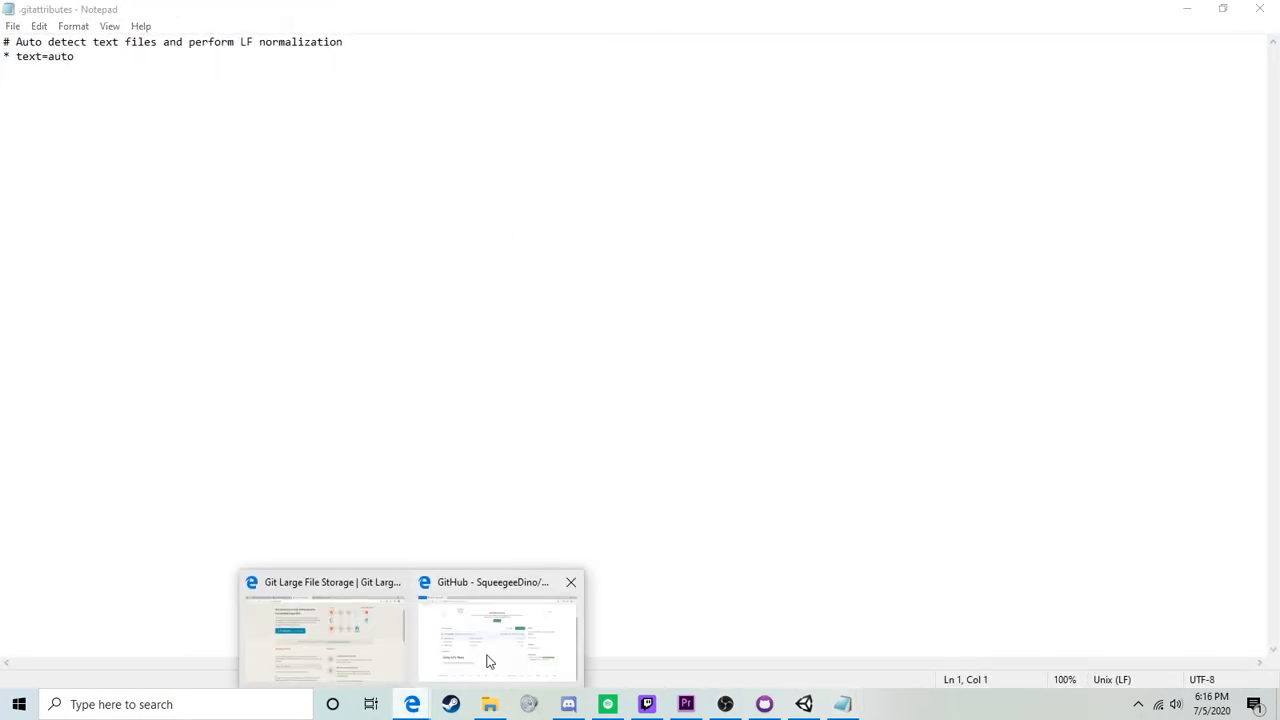
{"action": "left_click", "coordinate": [489, 662]}
{"action": "left_click", "coordinate": [262, 369]}
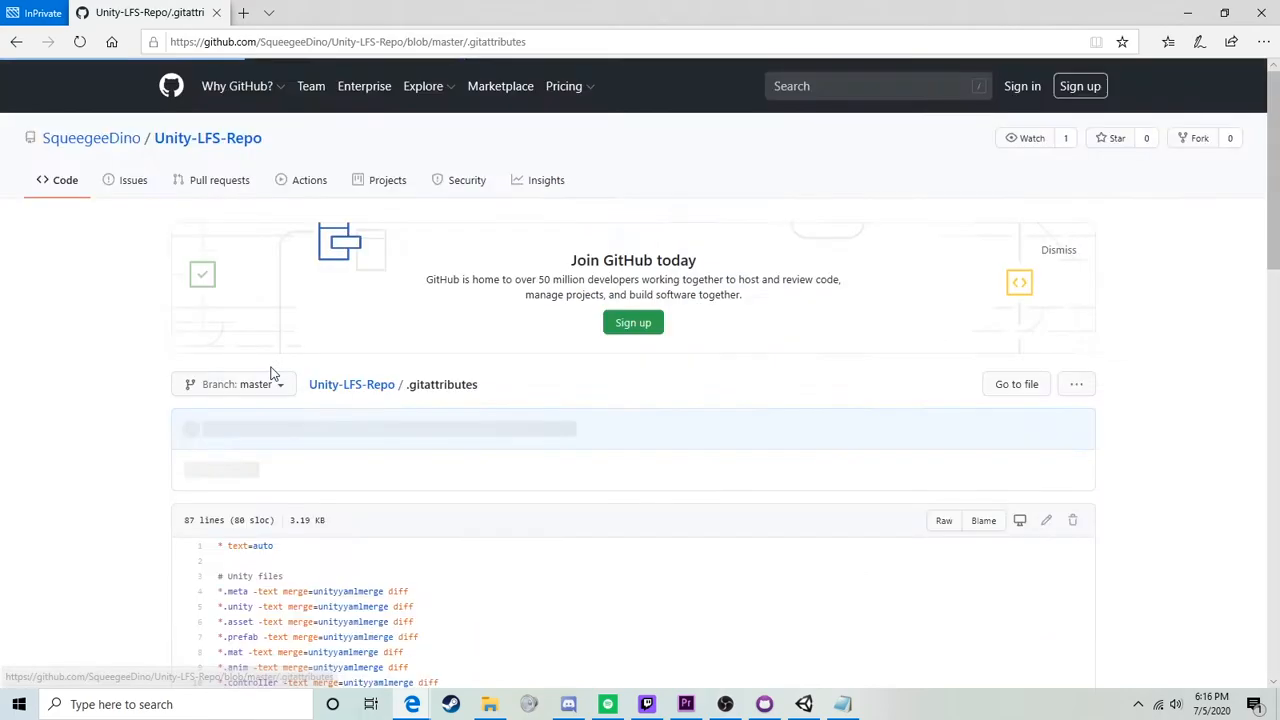
{"action": "scroll", "coordinate": [797, 303], "scroll_direction": "down", "scroll_amount": 7}
{"action": "scroll", "coordinate": [870, 330], "scroll_direction": "up", "scroll_amount": 5}
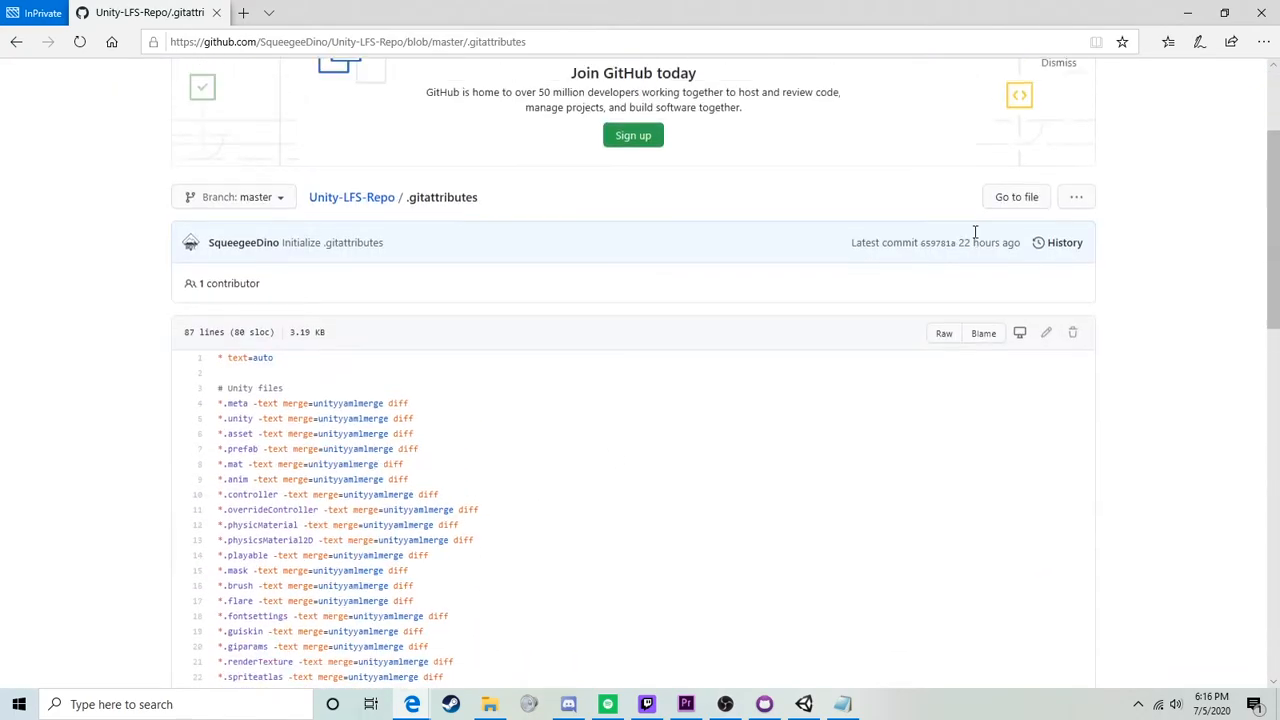
{"action": "left_click", "coordinate": [946, 340]}
{"action": "key", "text": "ctrl+a"}
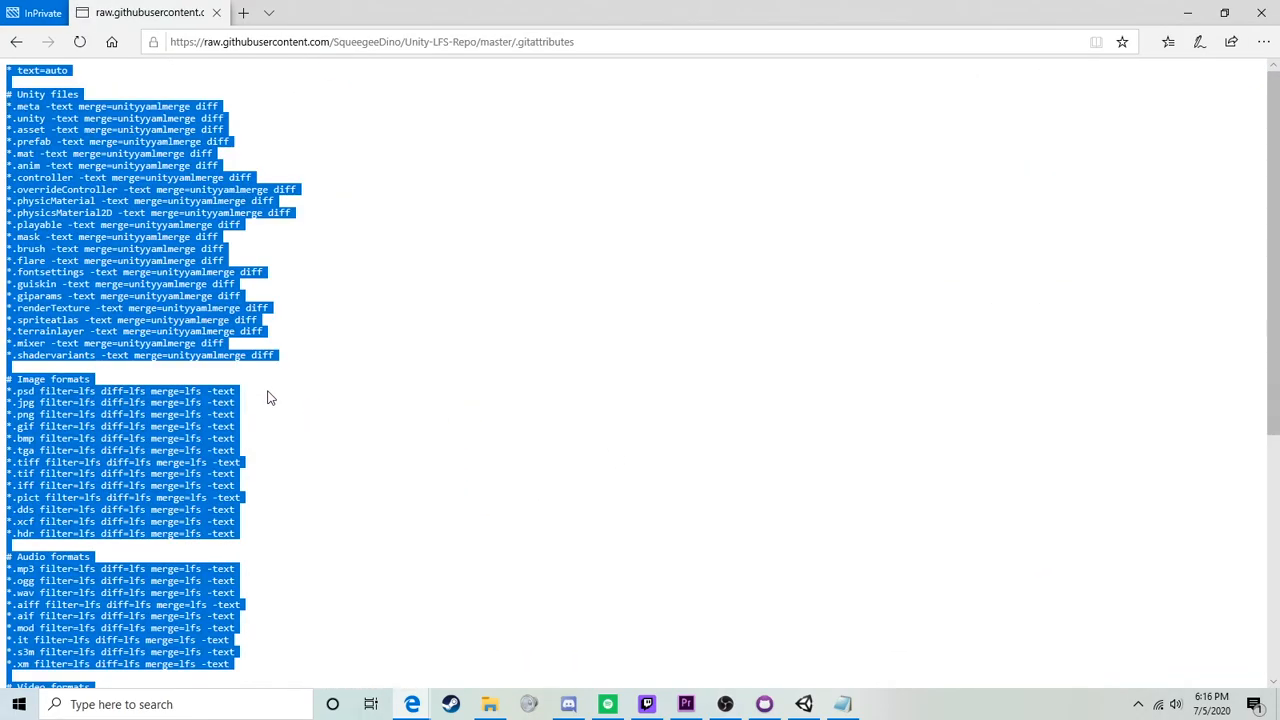
Step: Replace the entire contents of GitHub_Repo_Tut's .gitattributes in Notepad with the copied template text
{"action": "left_click", "coordinate": [842, 704]}
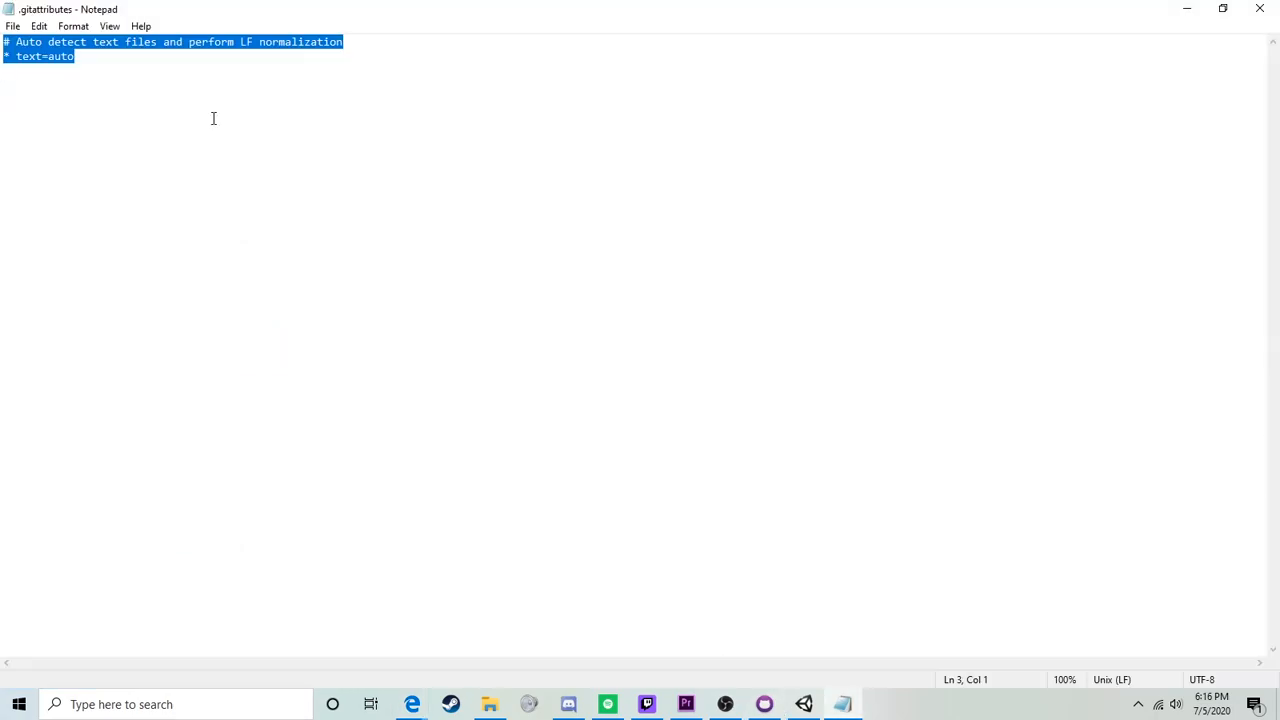
{"action": "key", "text": "ctrl+v"}
{"action": "scroll", "coordinate": [329, 297], "scroll_direction": "up", "scroll_amount": 12}
{"action": "scroll", "coordinate": [329, 297], "scroll_direction": "down", "scroll_amount": 12}
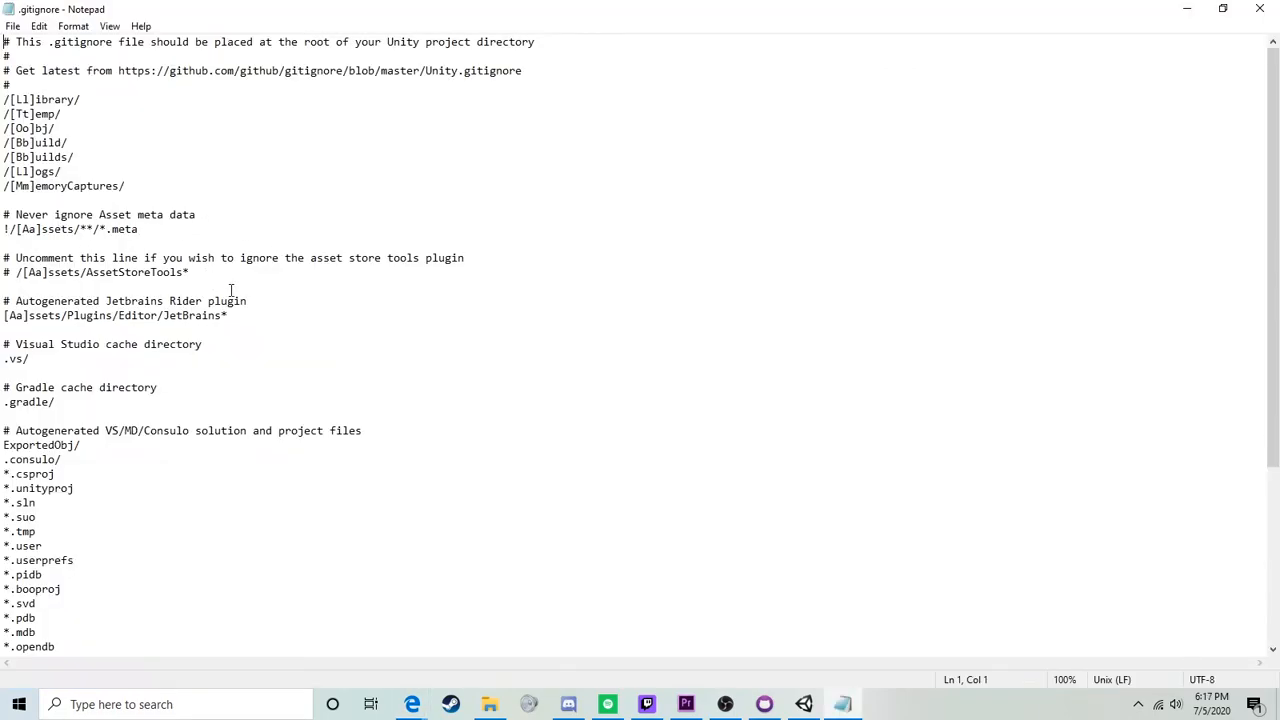
Step: Look through the local .gitignore, and open the .gitignore in the GitHub_Tutorial folder of Unity-LFS-Repo on the GitHub website
{"action": "scroll", "coordinate": [191, 130], "scroll_direction": "down", "scroll_amount": 2}
{"action": "scroll", "coordinate": [192, 184], "scroll_direction": "up", "scroll_amount": 2}
{"action": "mouse_move", "coordinate": [412, 704]}
{"action": "left_click", "coordinate": [505, 637]}
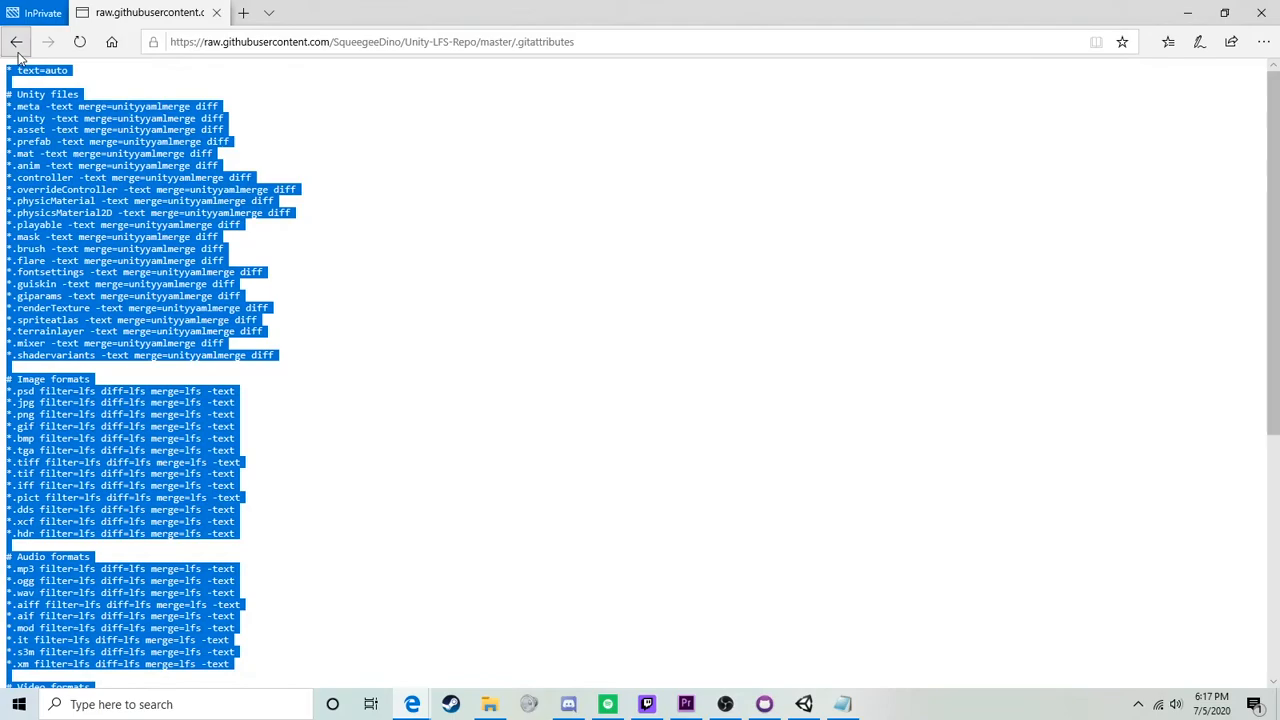
{"action": "left_click", "coordinate": [17, 43]}
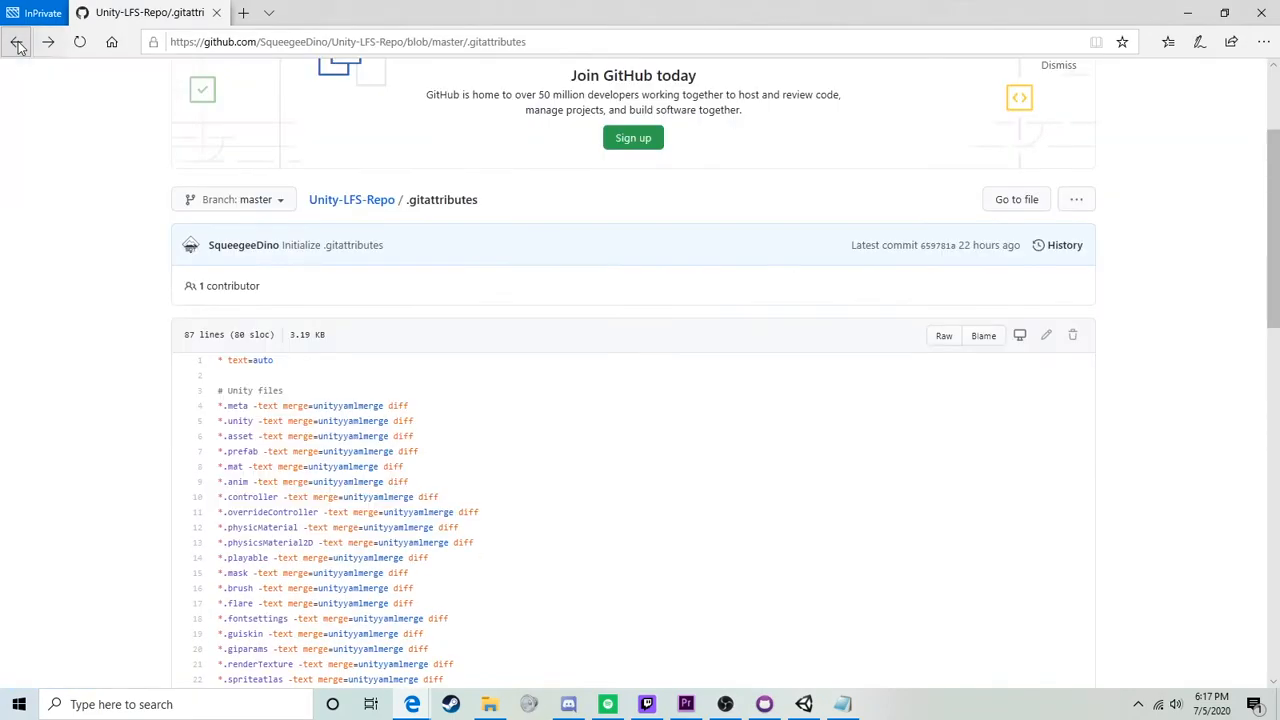
{"action": "left_click", "coordinate": [372, 203]}
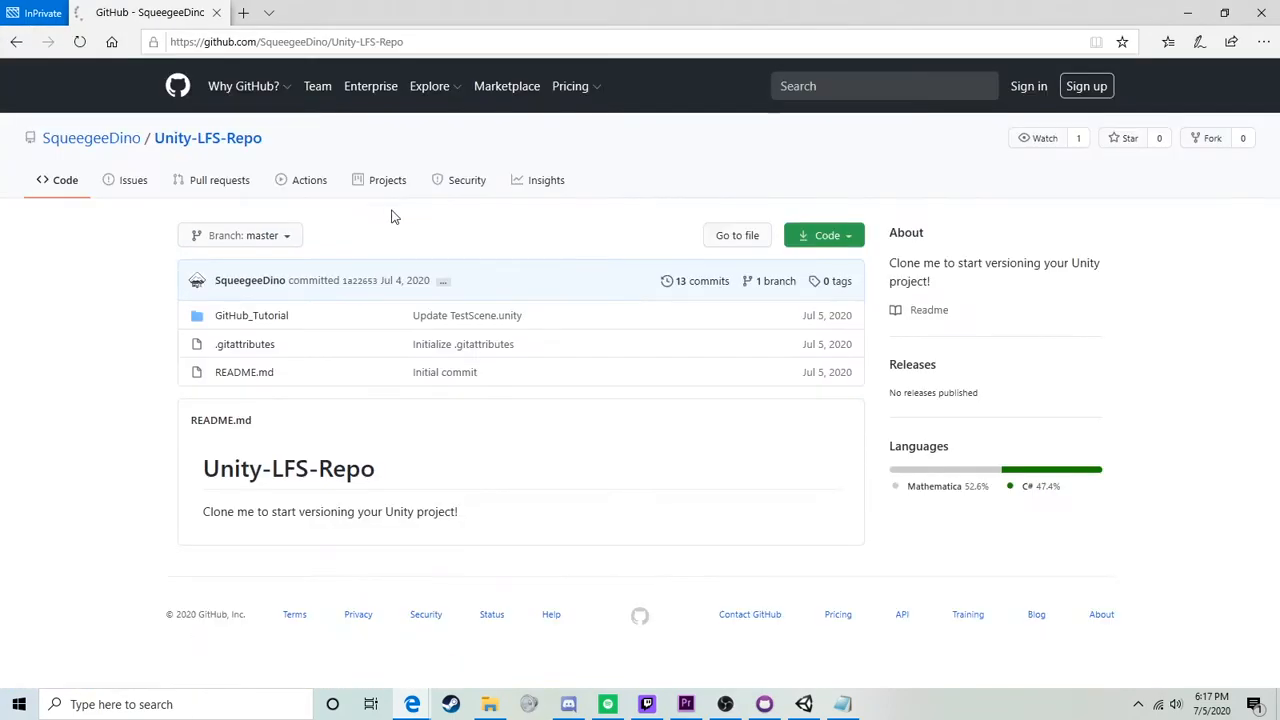
{"action": "left_click", "coordinate": [238, 466]}
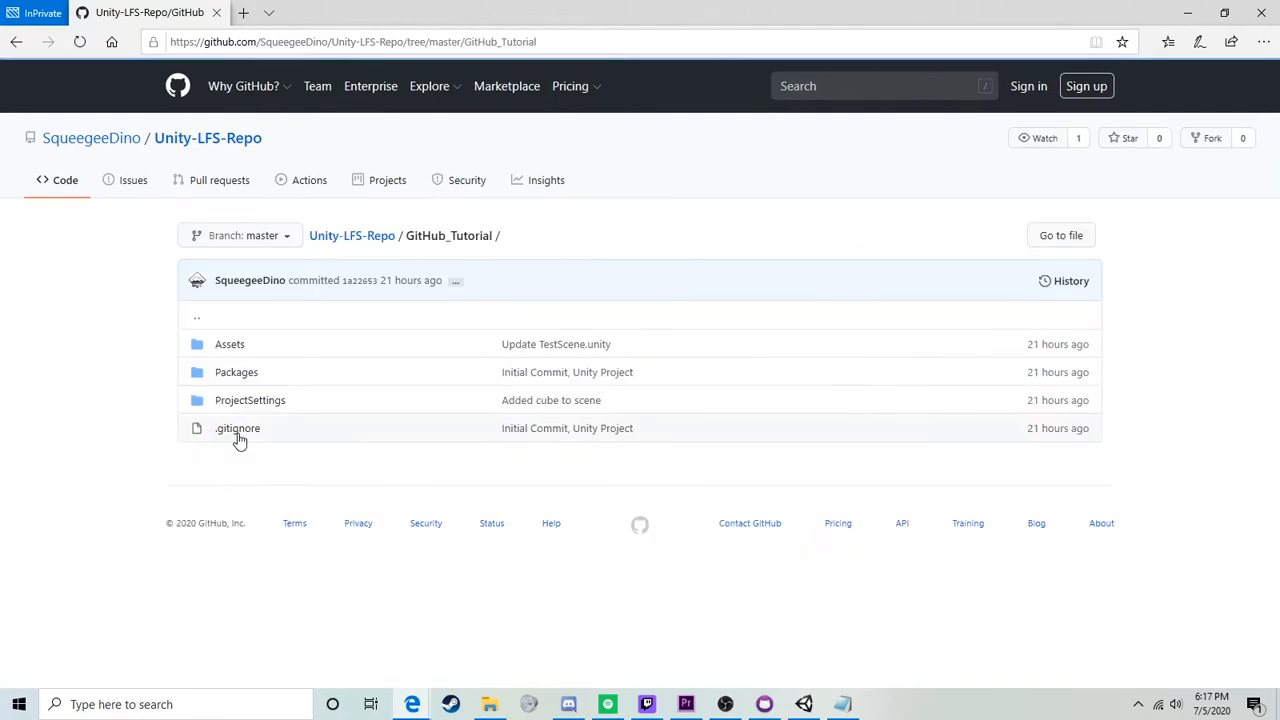
{"action": "left_click", "coordinate": [238, 428]}
Step: Copy the "# AssetBundles Directory" comment and its GitHub_Tutorial/Assets/AssetBundles line from the template .gitignore
{"action": "scroll", "coordinate": [250, 430], "scroll_direction": "down", "scroll_amount": 3}
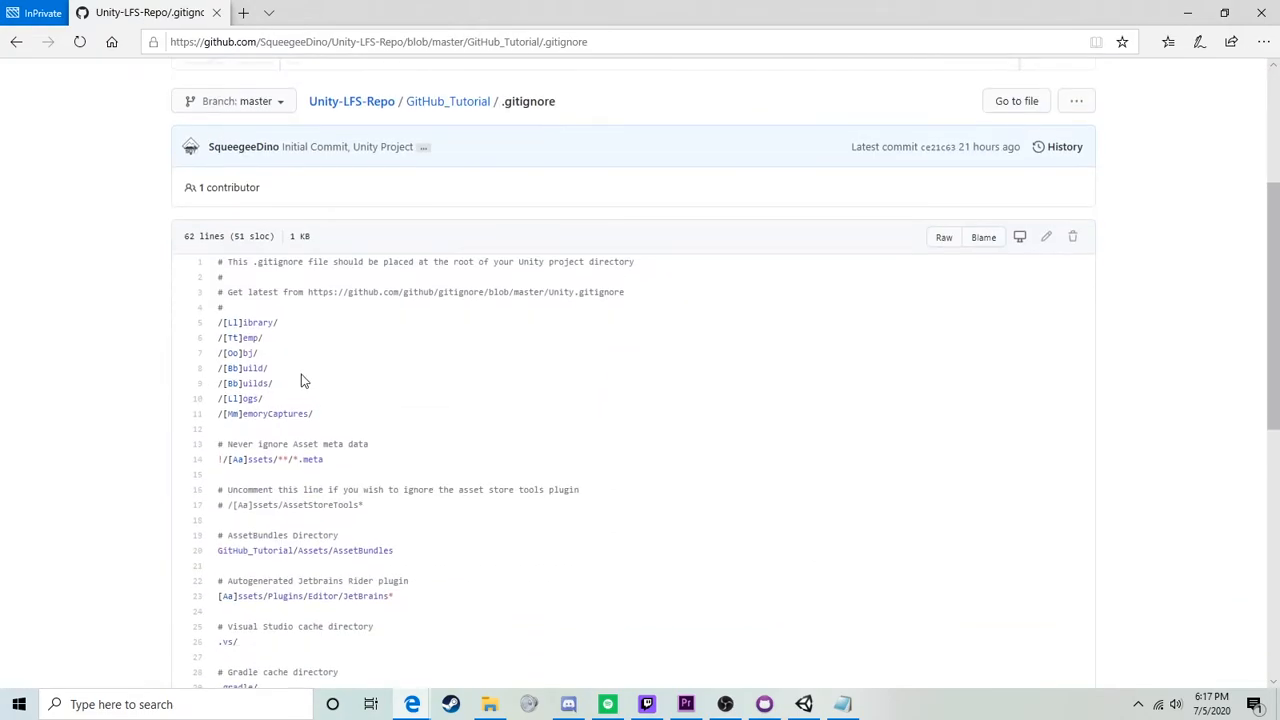
{"action": "scroll", "coordinate": [362, 514], "scroll_direction": "down", "scroll_amount": 1}
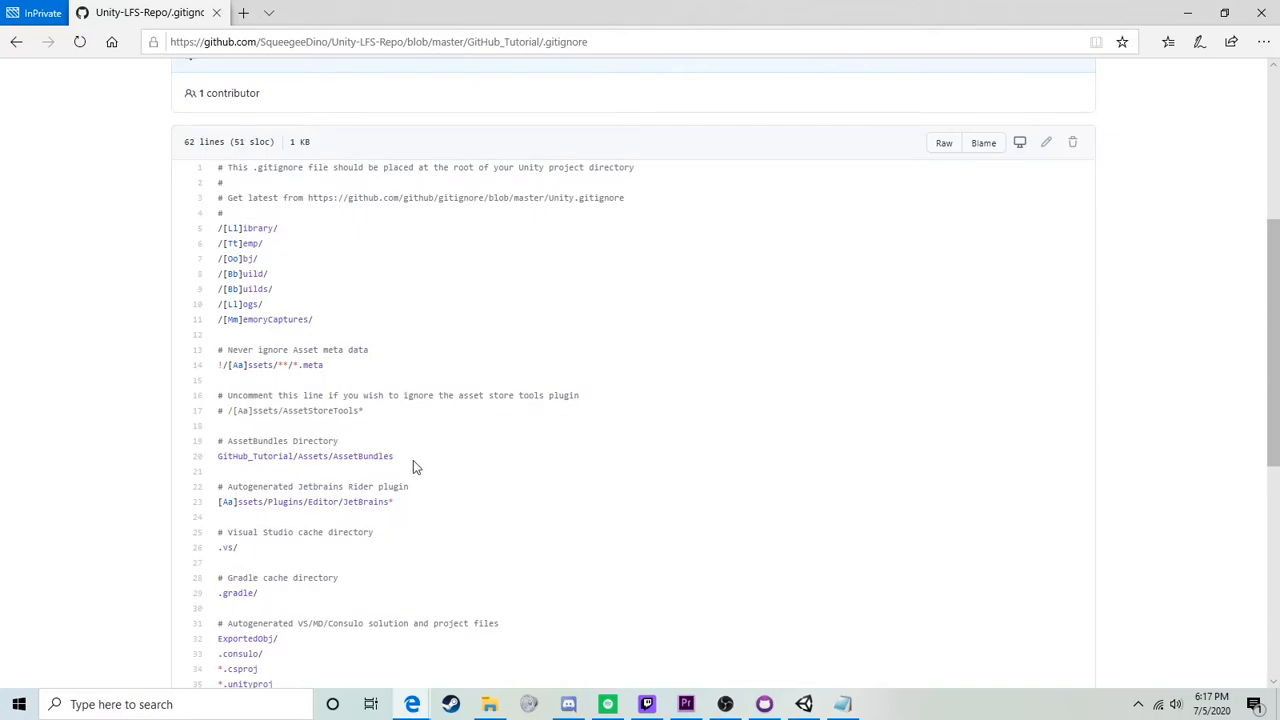
{"action": "left_click_drag", "start_coordinate": [394, 459], "coordinate": [200, 441]}
{"action": "key", "text": "ctrl+c"}
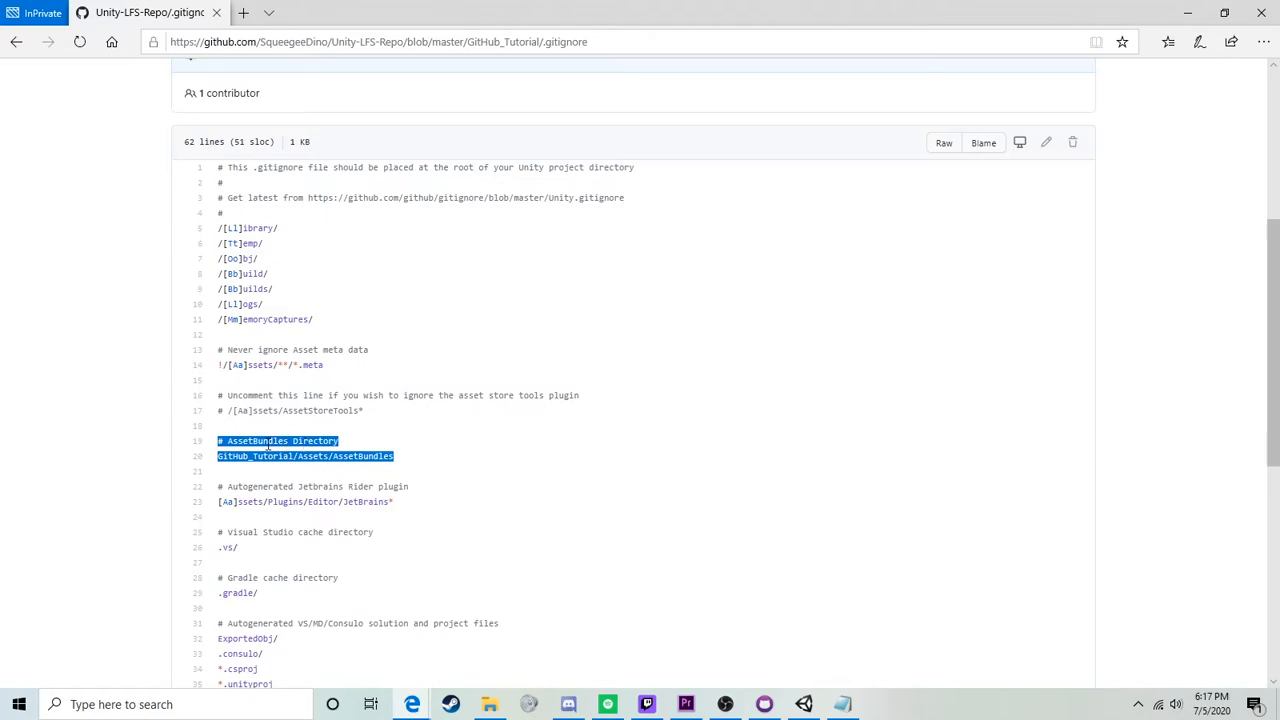
Step: Paste the AssetBundles Directory section into the local .gitignore in Notepad, on new lines below /[Mm]emoryCaptures/
{"action": "key", "text": "alt+Tab"}
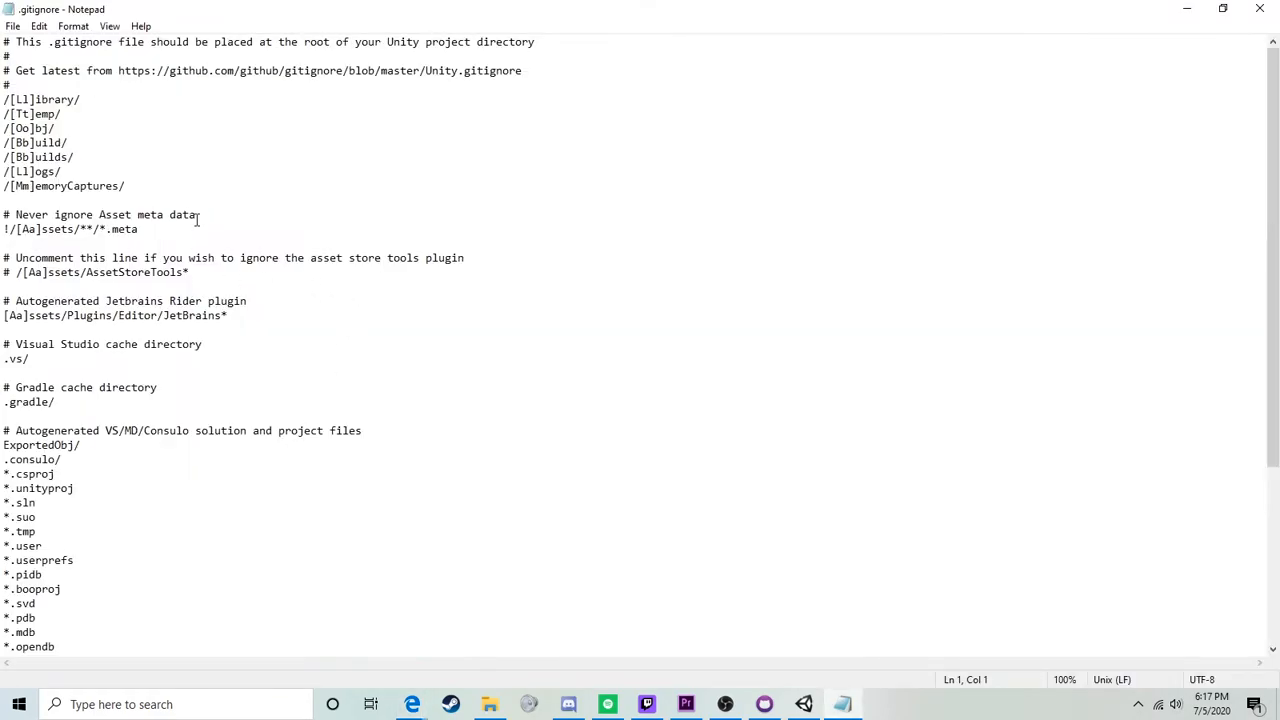
{"action": "left_click", "coordinate": [169, 186]}
{"action": "key", "text": "Return"}
{"action": "key", "text": "Return"}
{"action": "key", "text": "Return"}
{"action": "key", "text": "ctrl+v"}
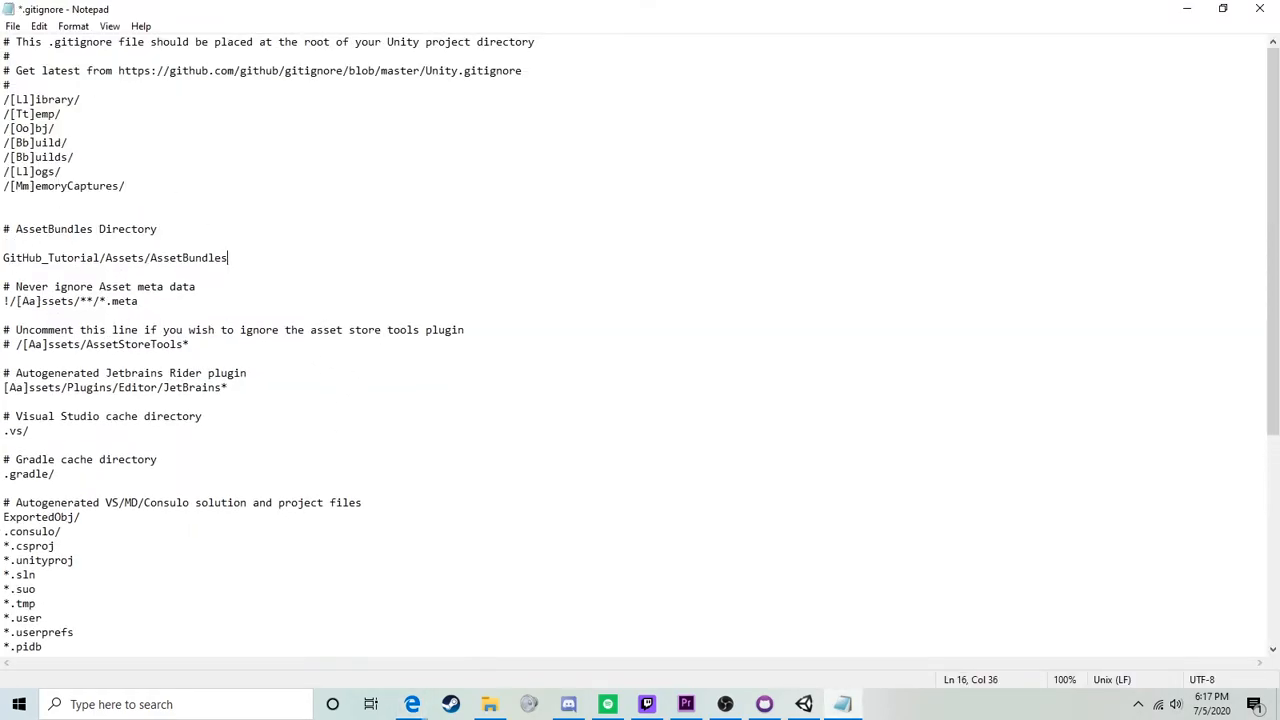
Step: Remove the blank line above the AssetBundles path, change the path to GitHub_Repo_Tut_Unity/Assets/AssetBundles, and save .gitignore
{"action": "key", "text": "Up"}
{"action": "key", "text": "BackSpace"}
{"action": "left_click_drag", "start_coordinate": [101, 243], "coordinate": [3, 243]}
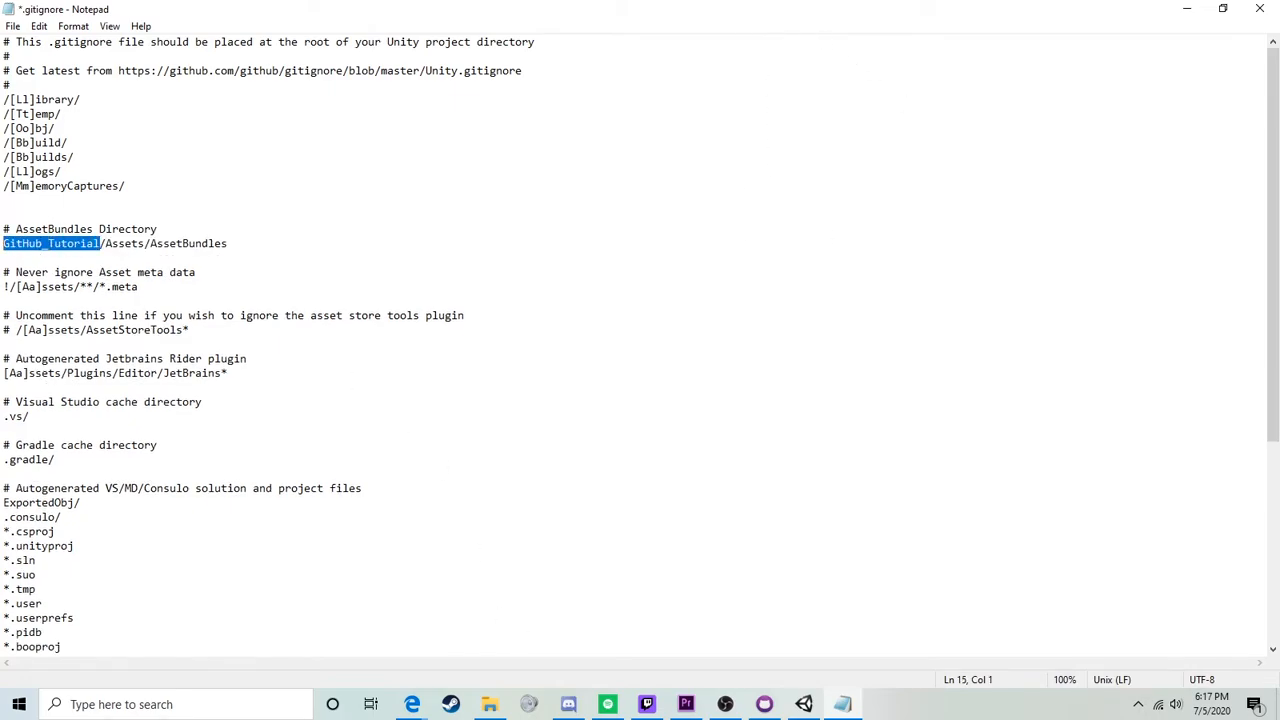
{"action": "left_click_drag", "start_coordinate": [699, 13], "coordinate": [888, 191]}
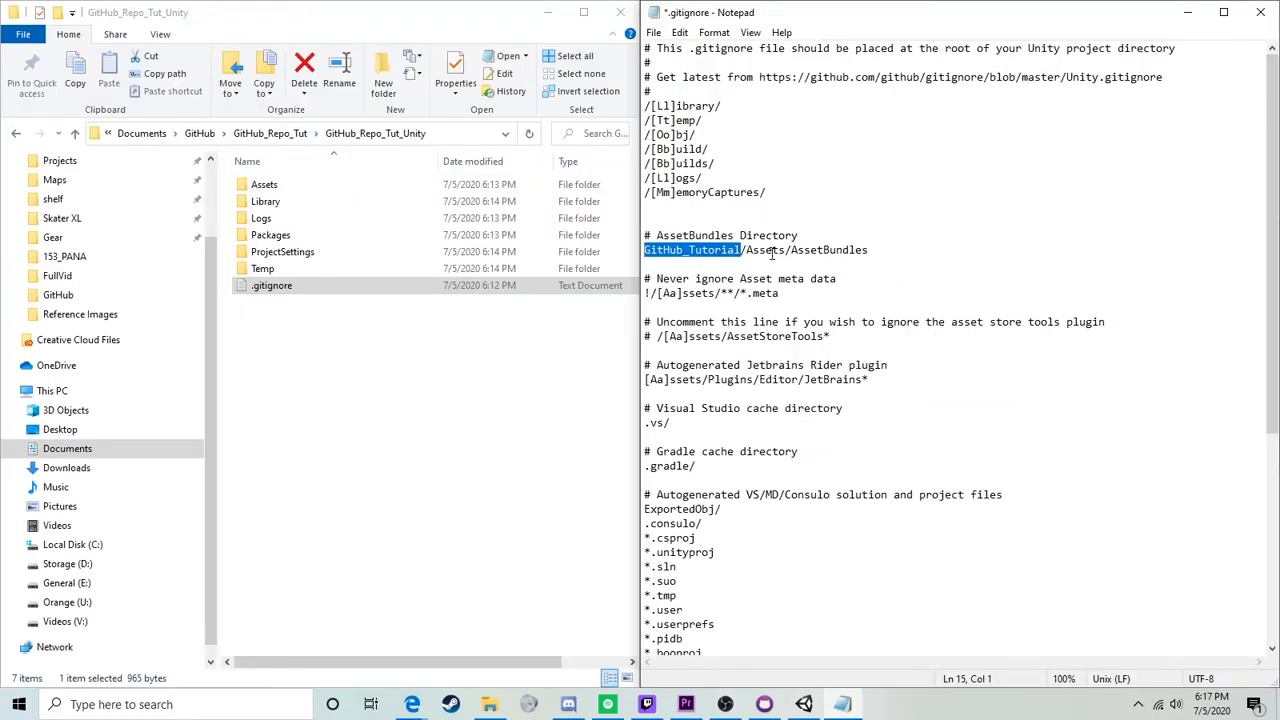
{"action": "type", "text": "Git"}
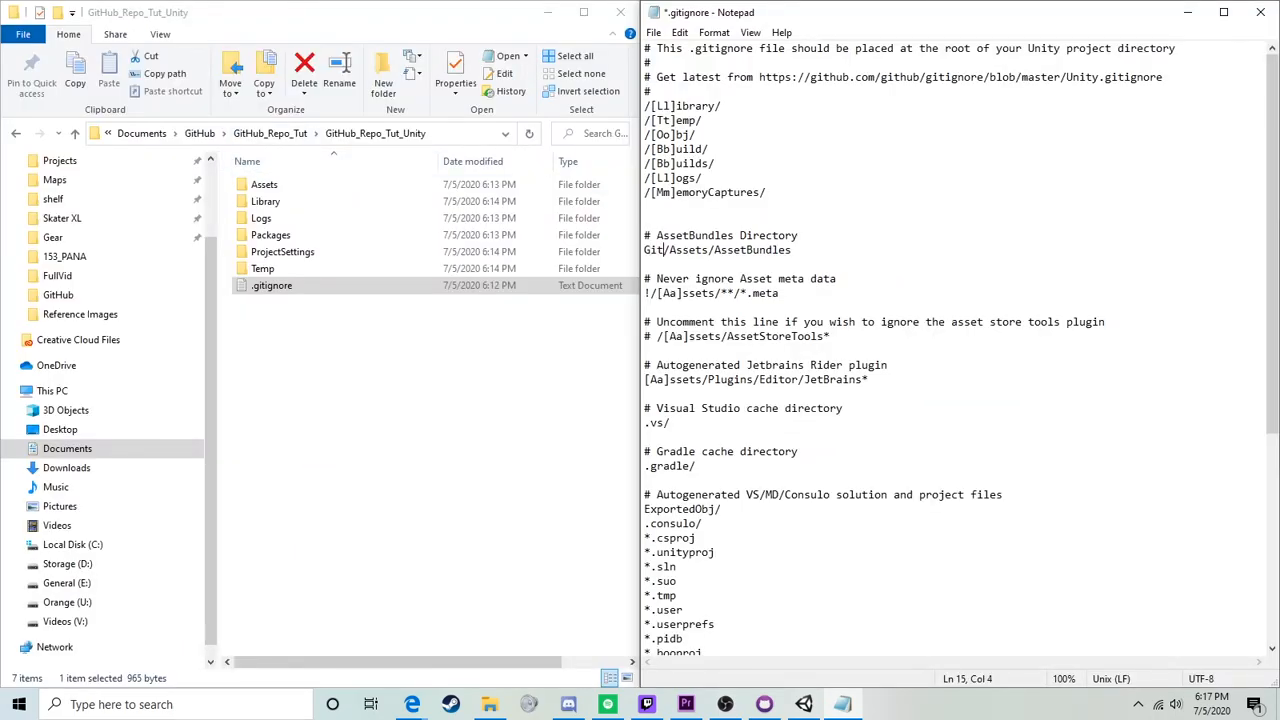
{"action": "type", "text": "Hub_Repo"}
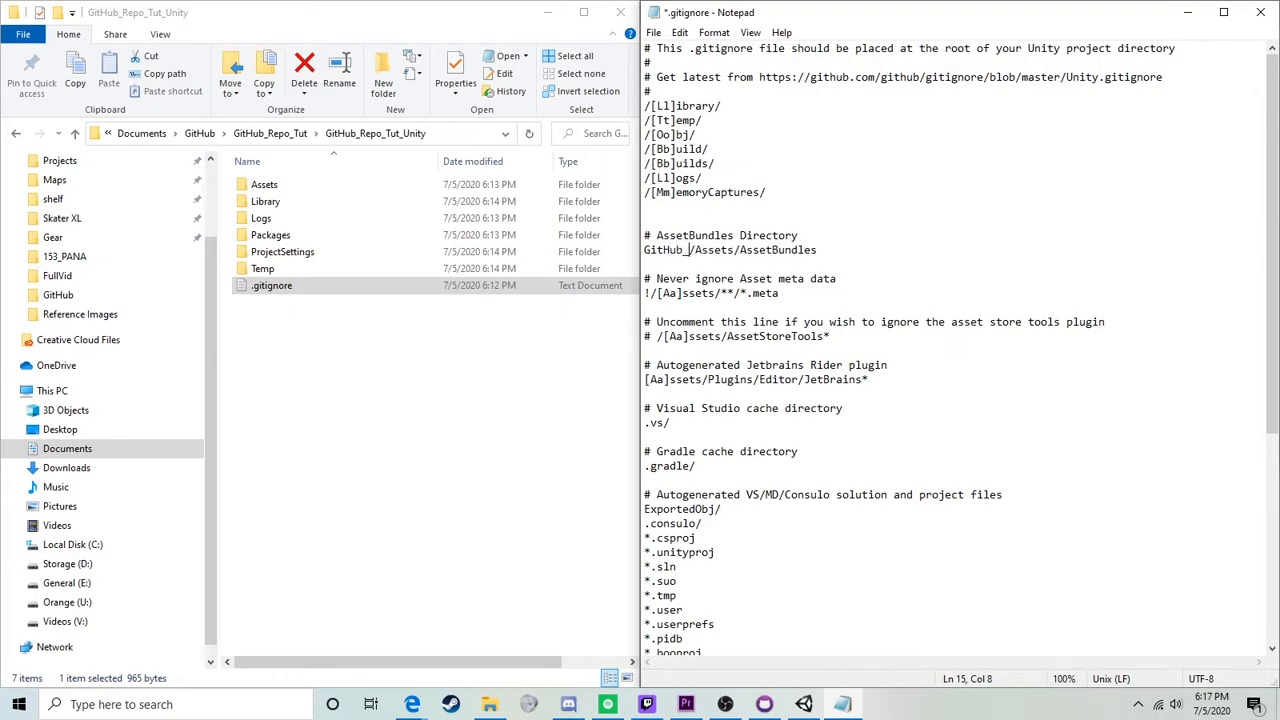
{"action": "type", "text": "_Tut_Un"}
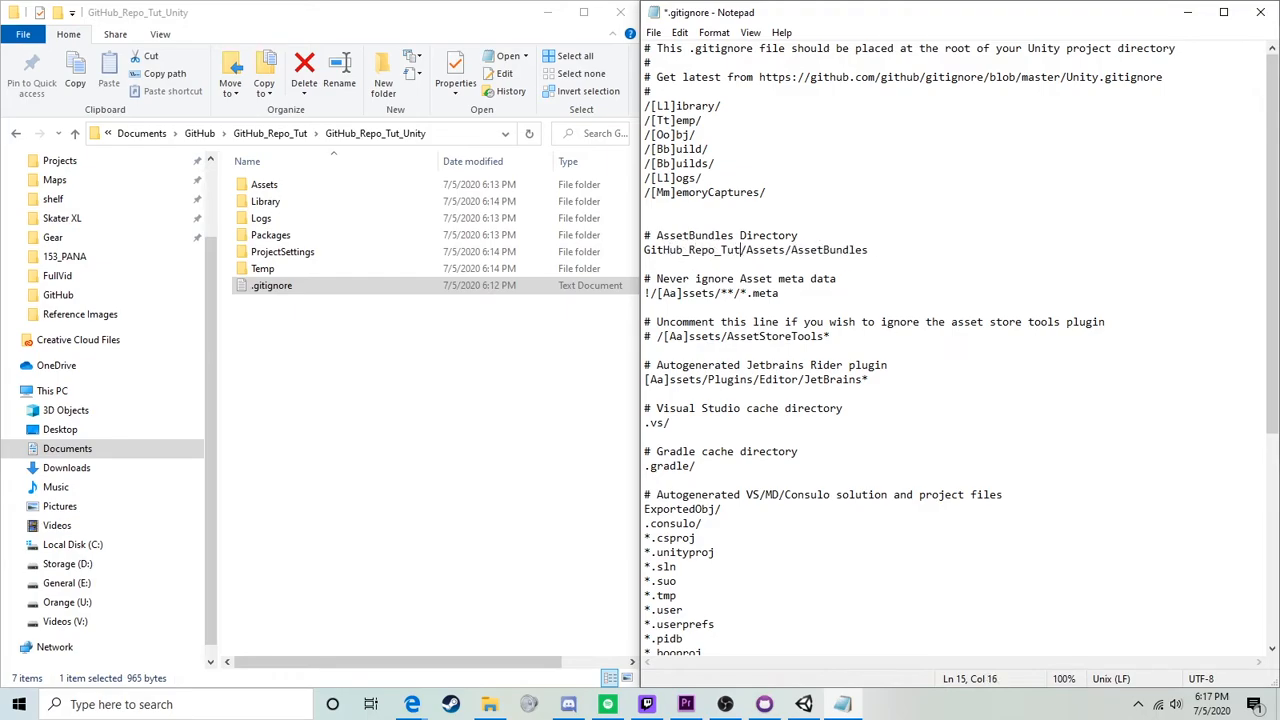
{"action": "type", "text": "ity"}
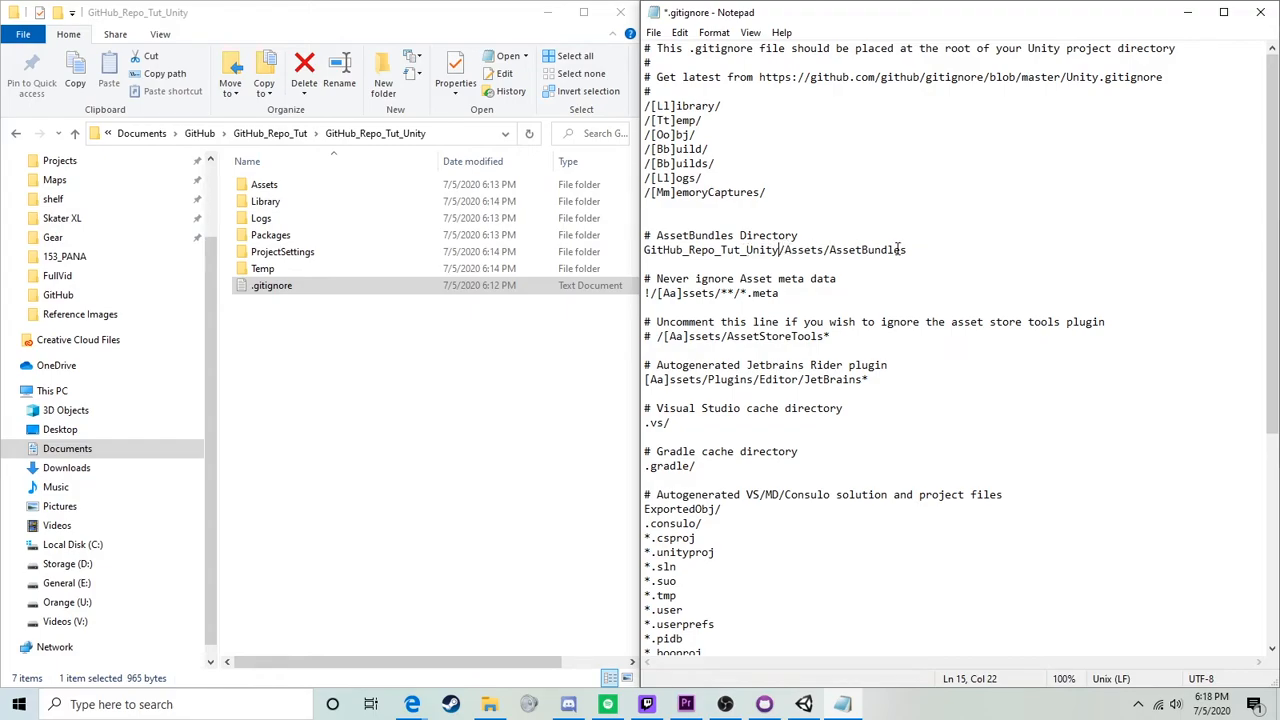
{"action": "key", "text": "ctrl+s"}
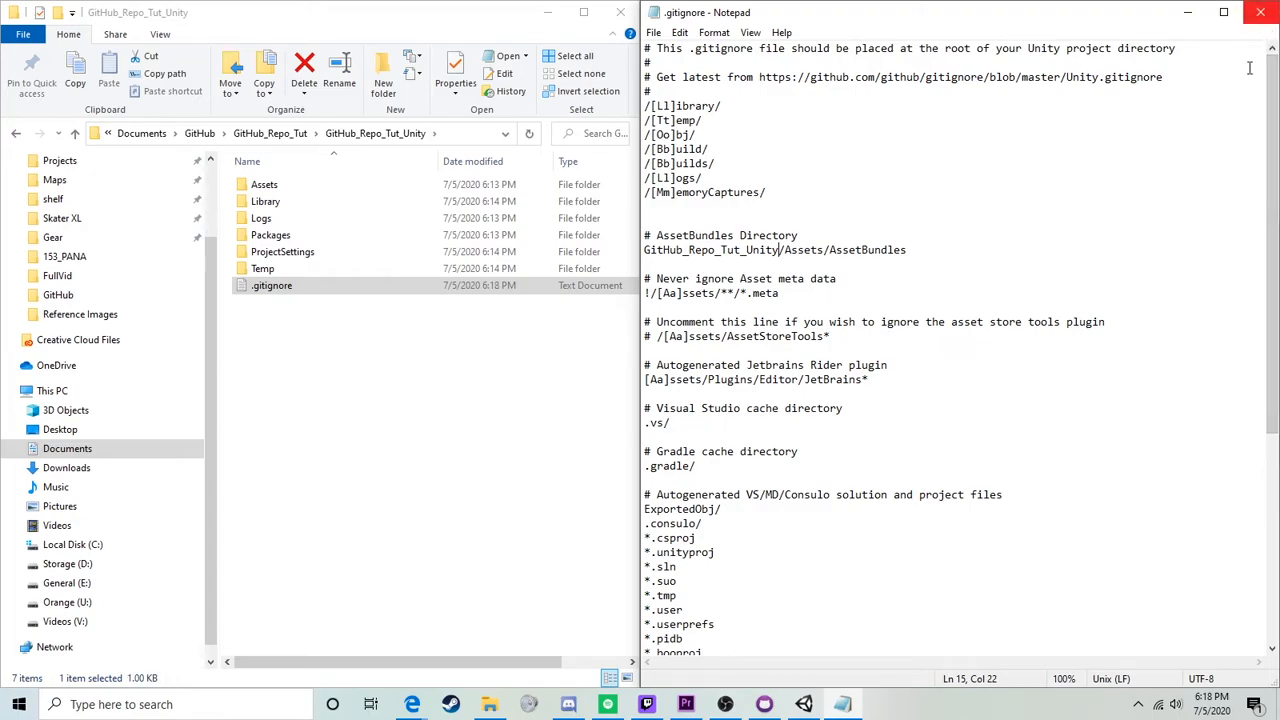
Step: Switch to GitHub Desktop and review the pending changes in both .gitignore entries and in .gitattributes
{"action": "left_click", "coordinate": [765, 704]}
{"action": "scroll", "coordinate": [155, 127], "scroll_direction": "down", "scroll_amount": 1}
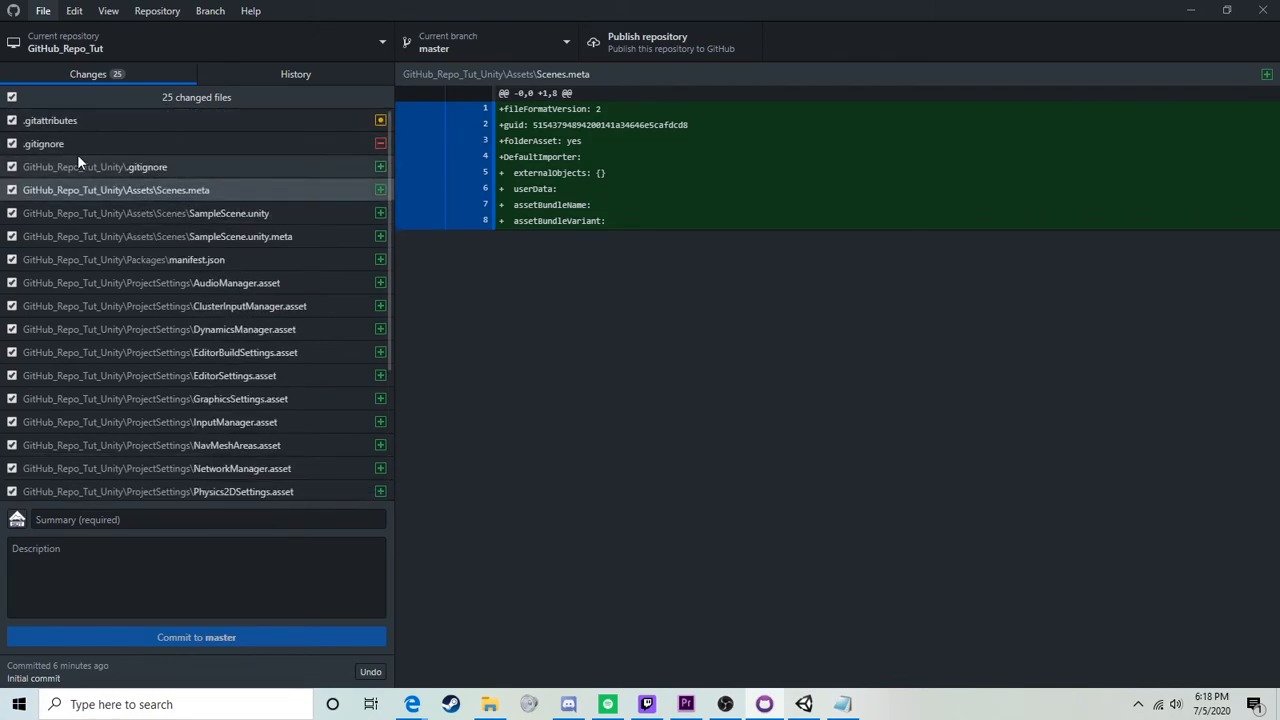
{"action": "left_click", "coordinate": [71, 148]}
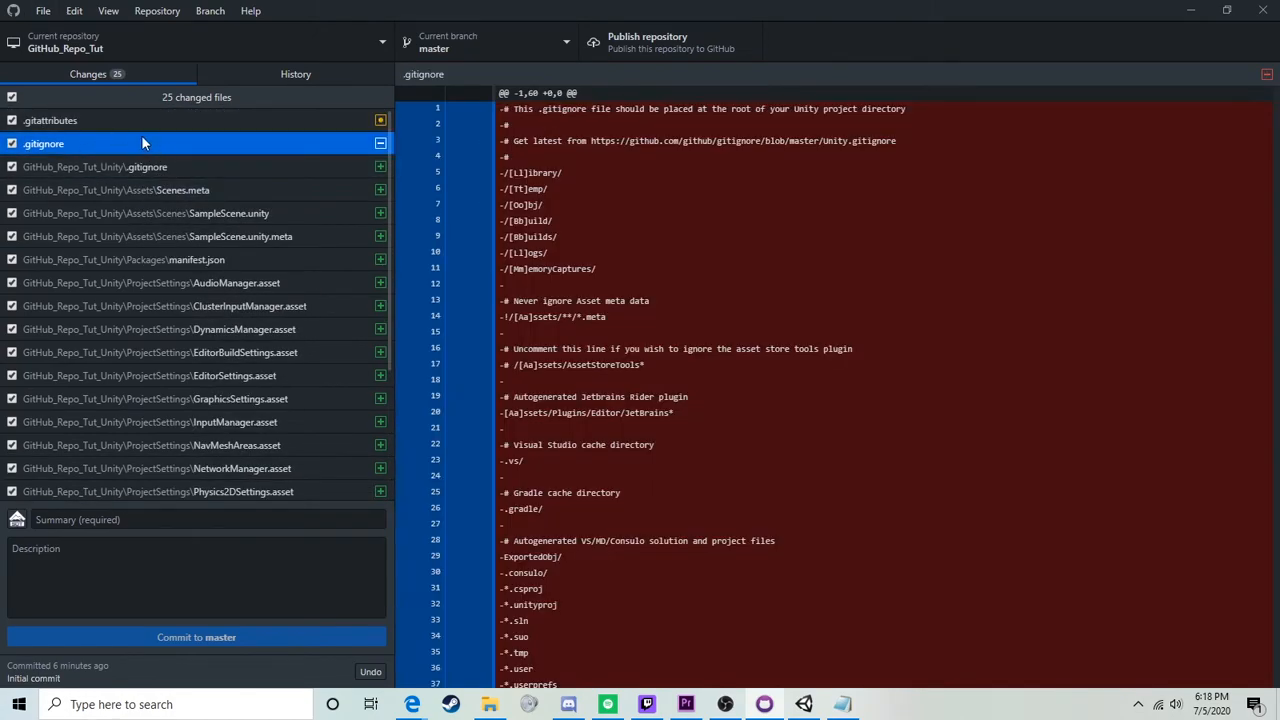
{"action": "left_click", "coordinate": [138, 167]}
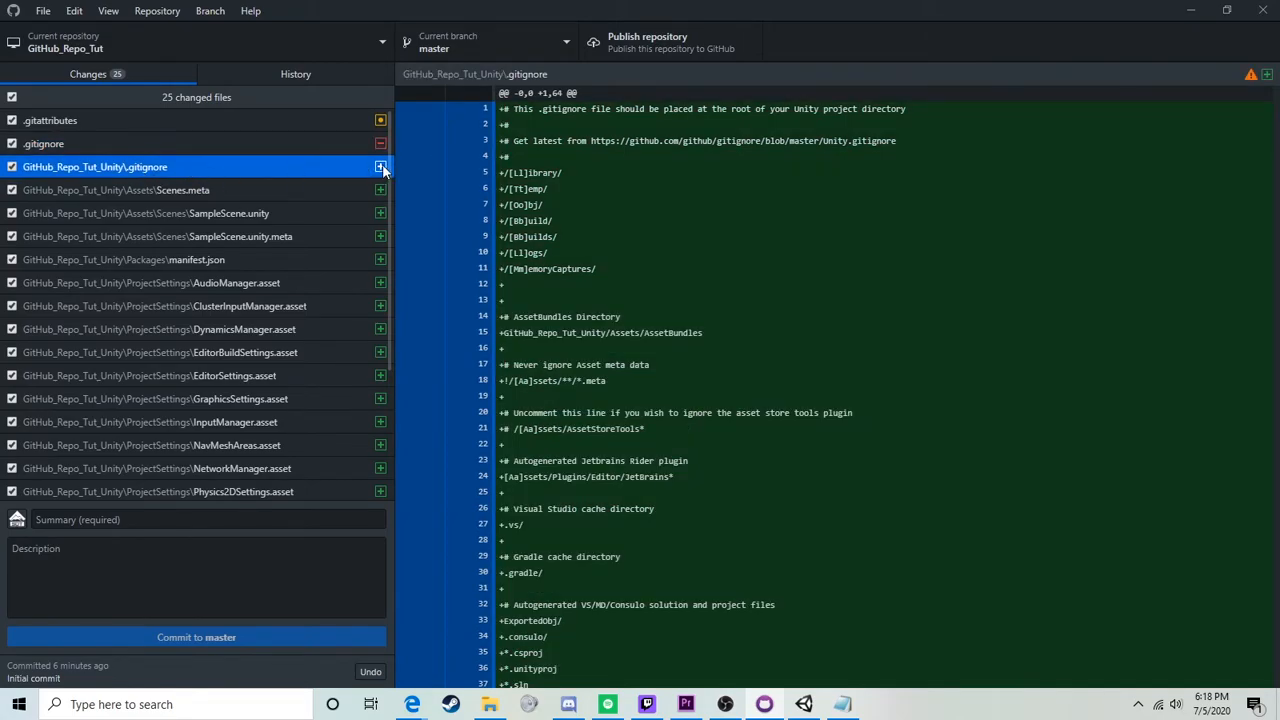
{"action": "left_click", "coordinate": [321, 122]}
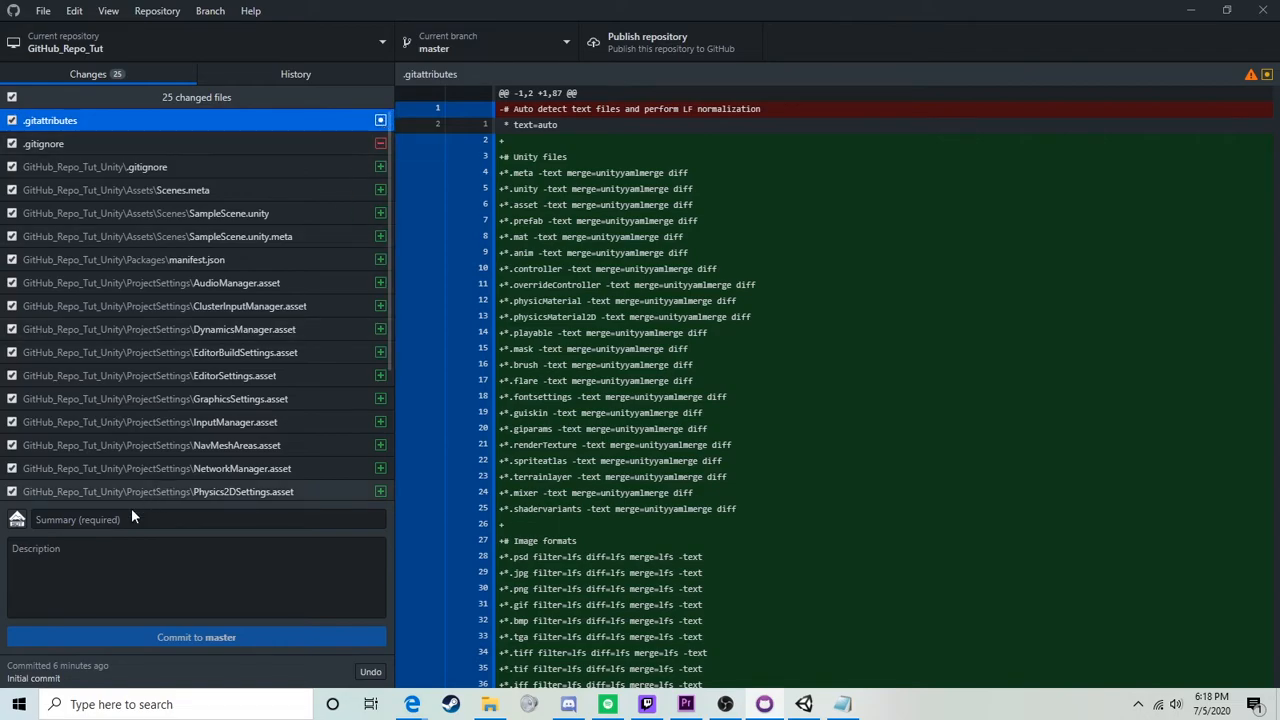
Step: Commit all changes to master as "Initialized Unity Project", describing the project creation, moved .gitignore, AssetBundles ignore rule and LFS attributes, and view the commit history
{"action": "left_click", "coordinate": [302, 512]}
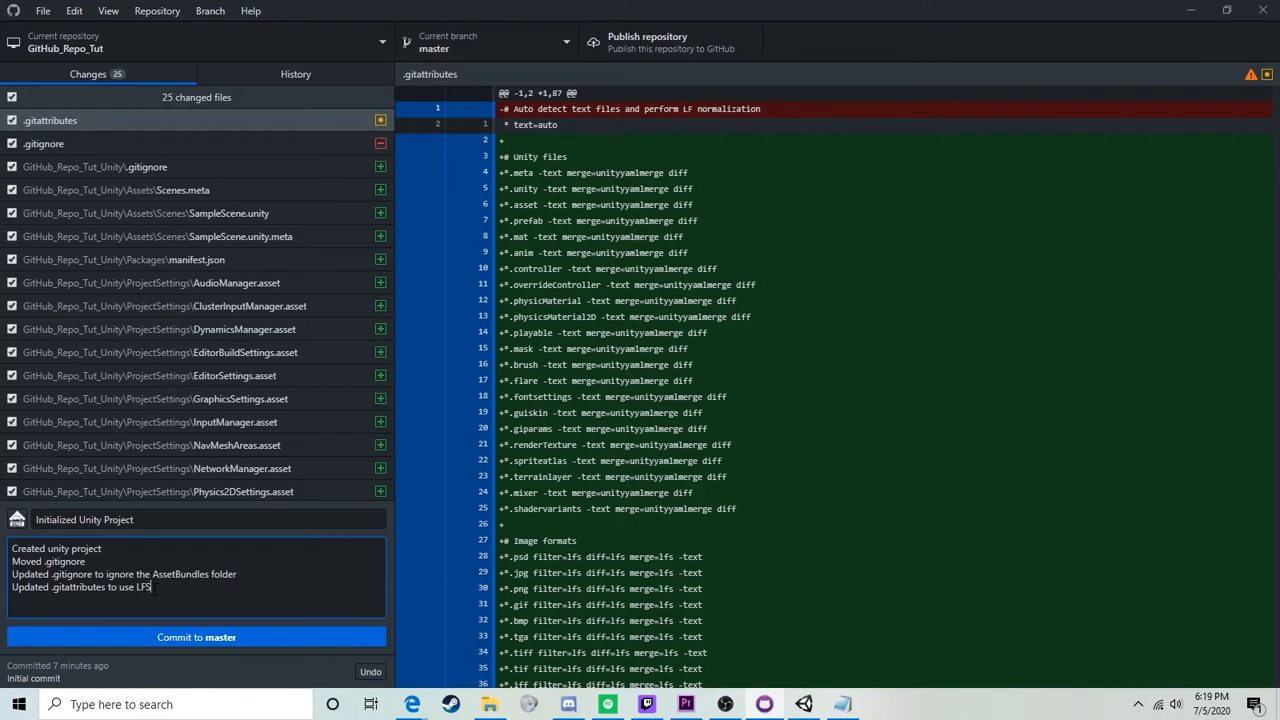
{"action": "left_click", "coordinate": [152, 631]}
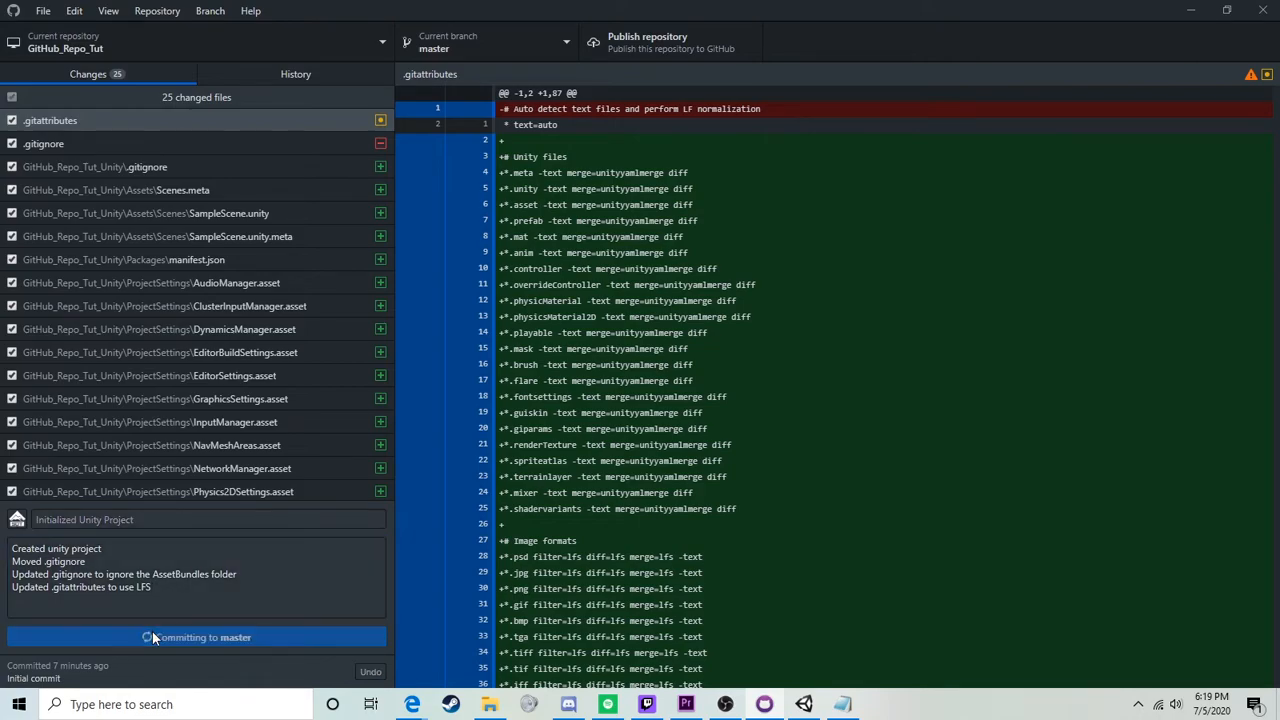
{"action": "left_click", "coordinate": [280, 74]}
{"action": "left_click", "coordinate": [317, 180]}
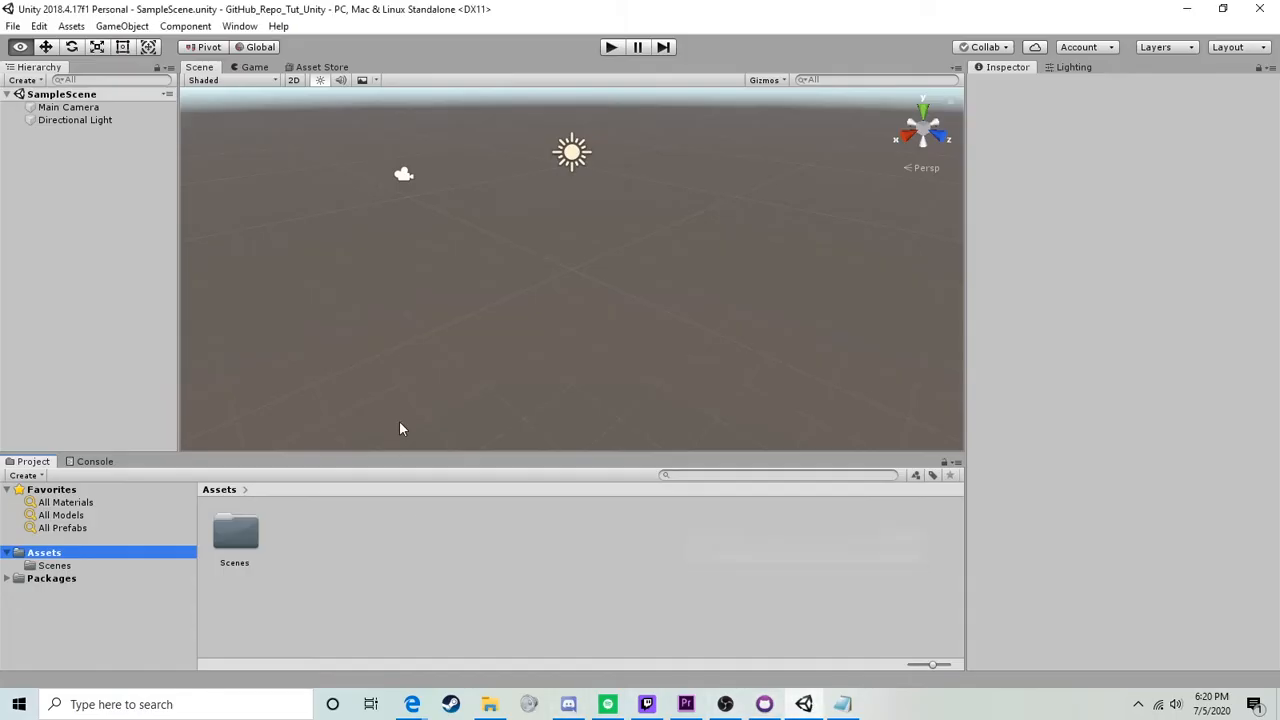
Step: Search the Unity Asset Store for "github" and import the complete GitHub for Unity package into the project
{"action": "left_click", "coordinate": [321, 70]}
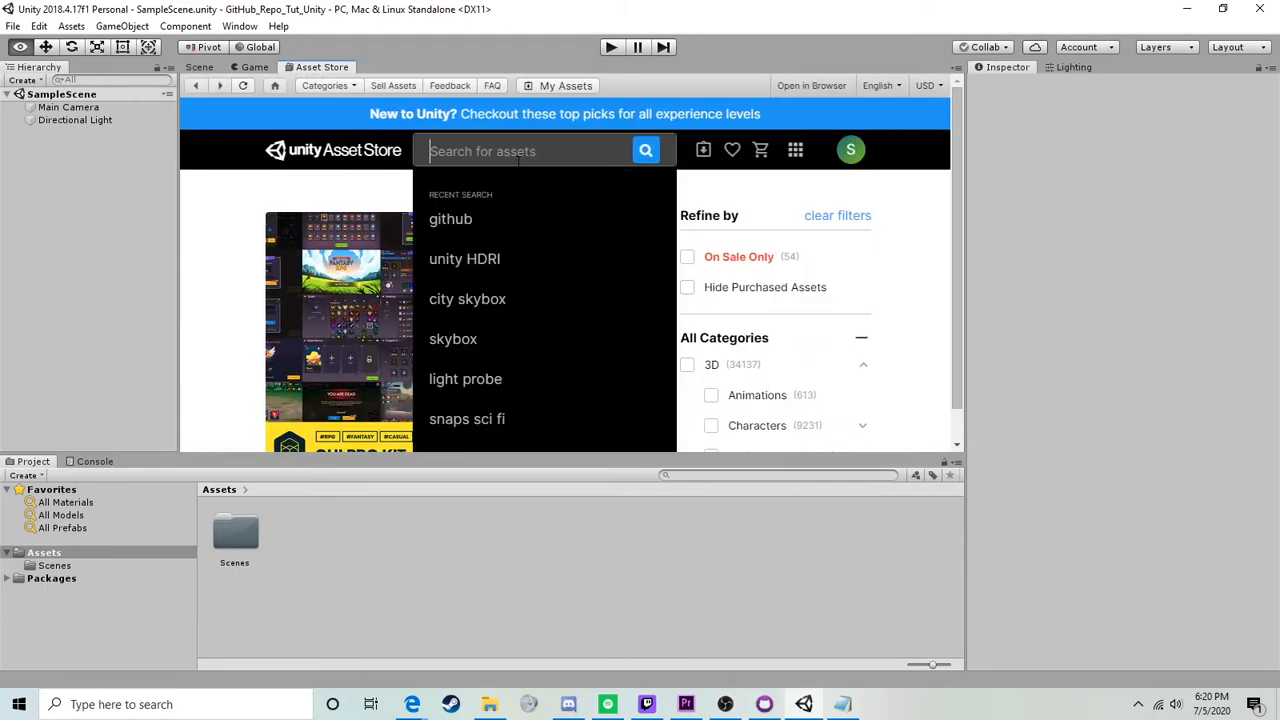
{"action": "left_click", "coordinate": [466, 219]}
{"action": "scroll", "coordinate": [420, 240], "scroll_direction": "down", "scroll_amount": 3}
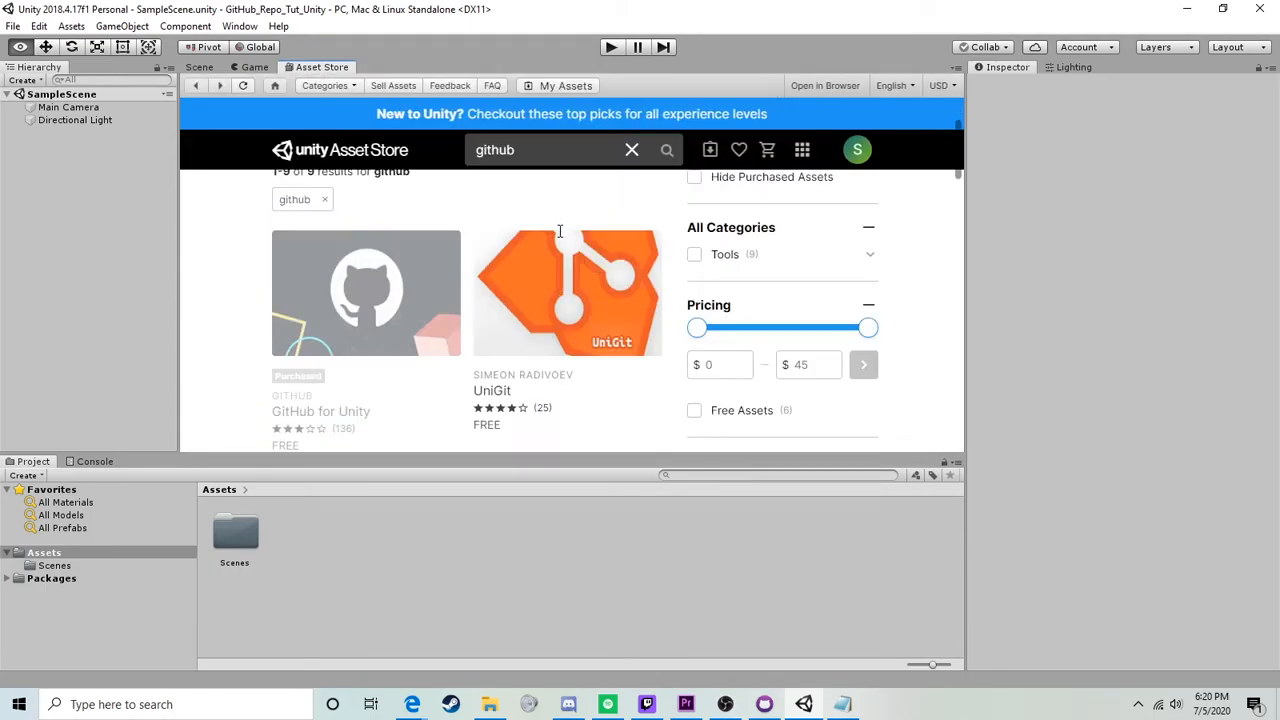
{"action": "left_click", "coordinate": [321, 238]}
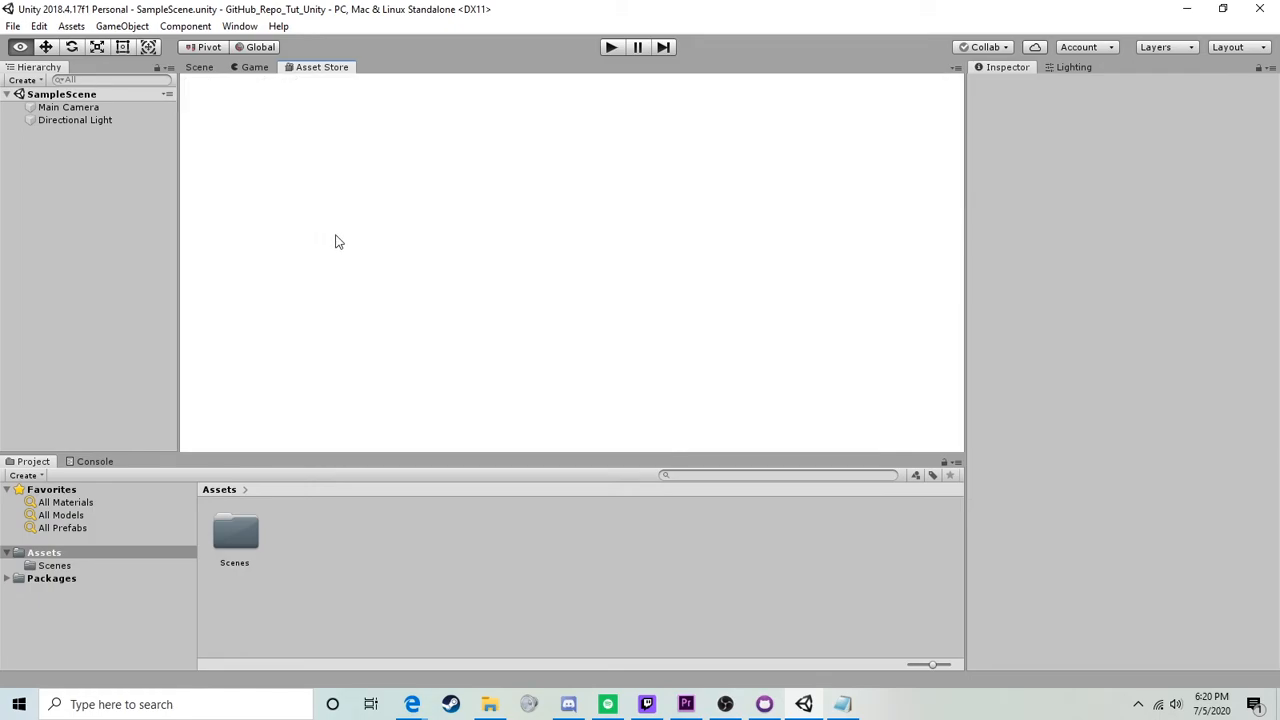
{"action": "left_click", "coordinate": [765, 376]}
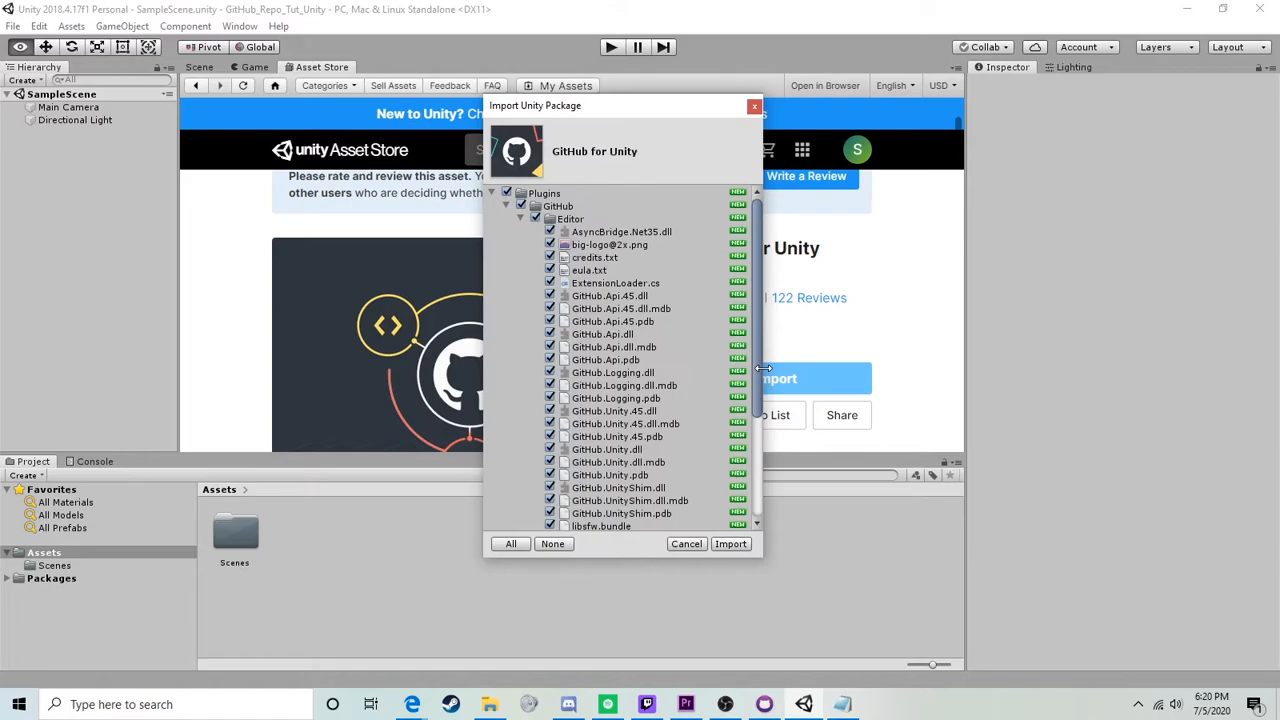
{"action": "left_click", "coordinate": [731, 544]}
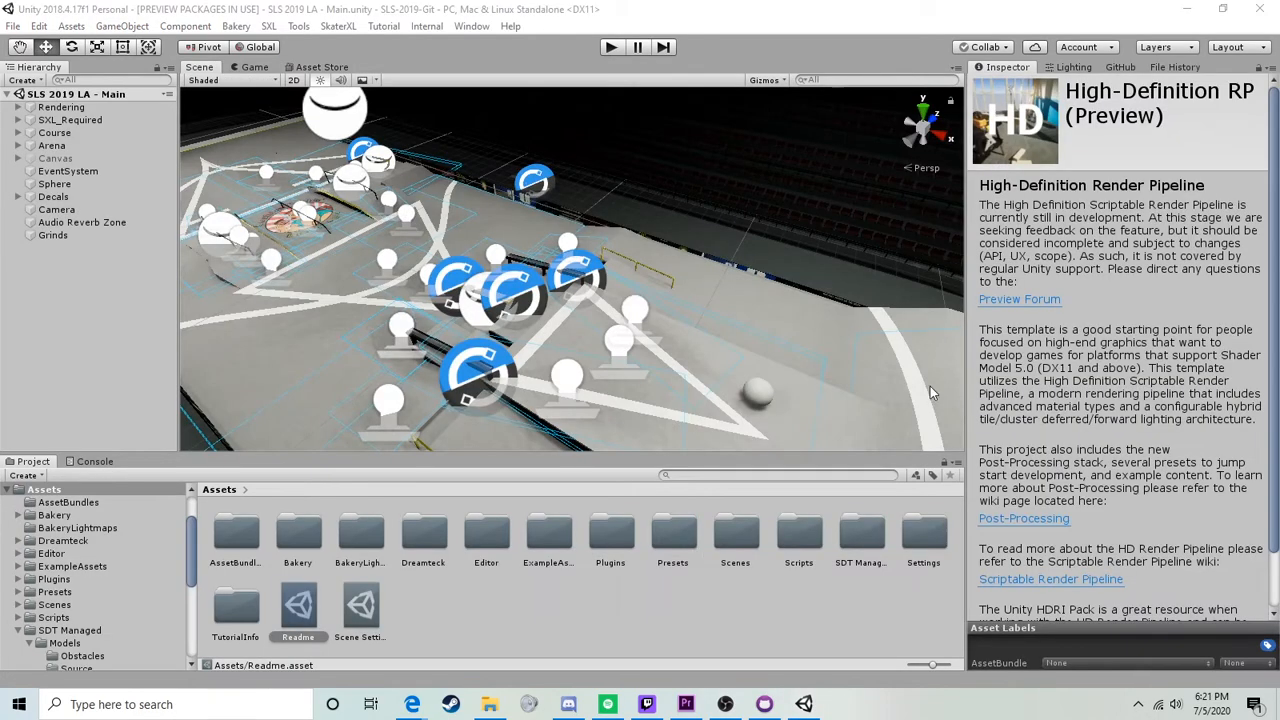
{"action": "scroll", "coordinate": [622, 286], "scroll_direction": "down", "scroll_amount": 4}
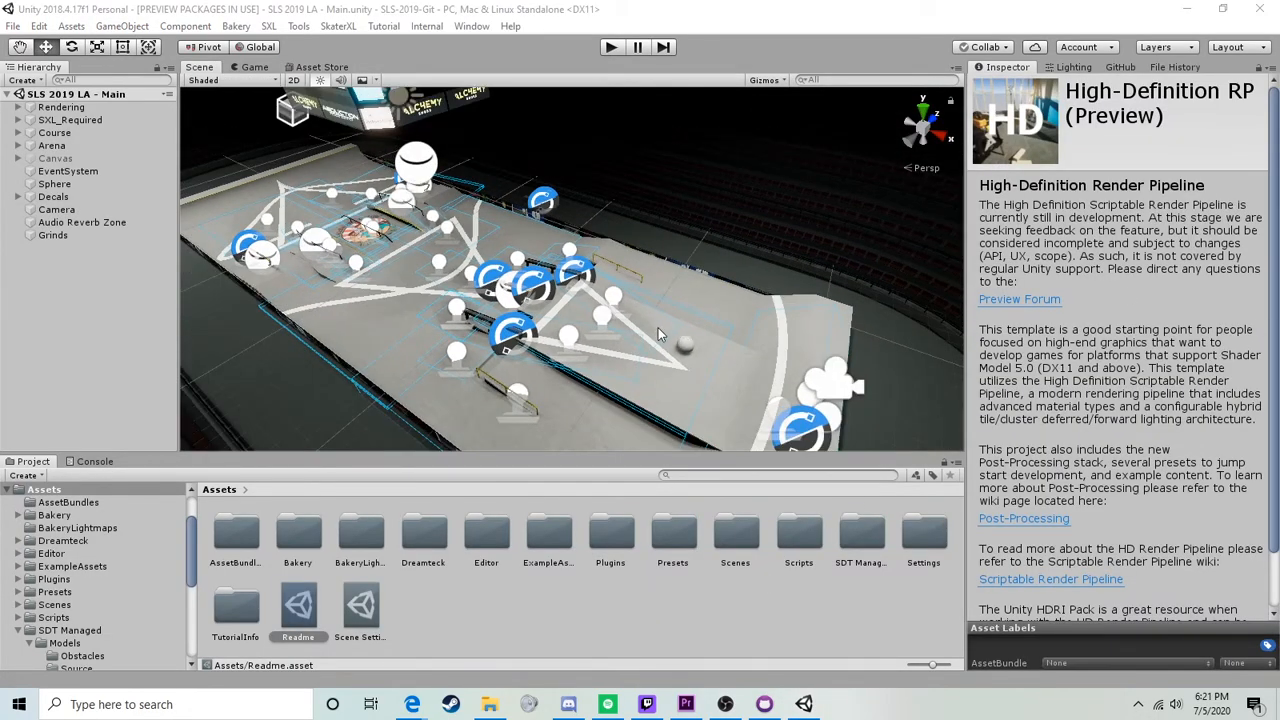
{"action": "left_click_drag", "start_coordinate": [658, 327], "coordinate": [625, 350]}
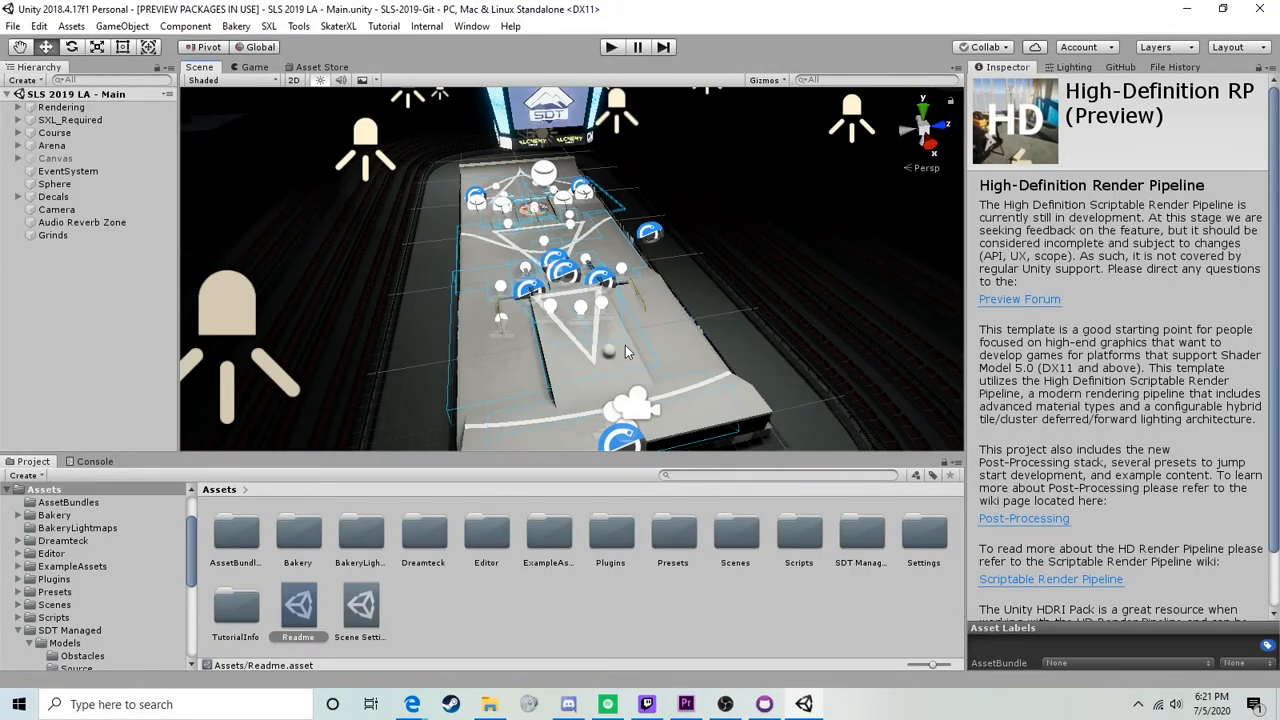
{"action": "left_click_drag", "start_coordinate": [650, 348], "coordinate": [556, 327]}
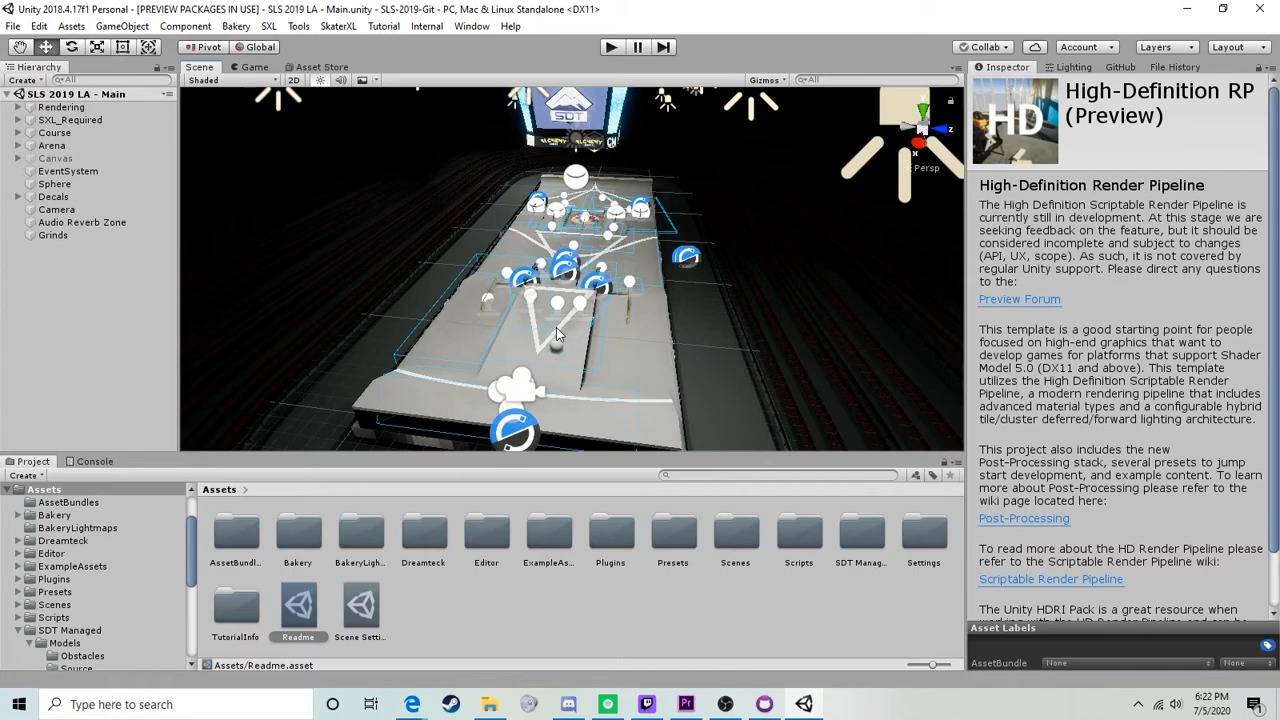
{"action": "right_click", "coordinate": [577, 264]}
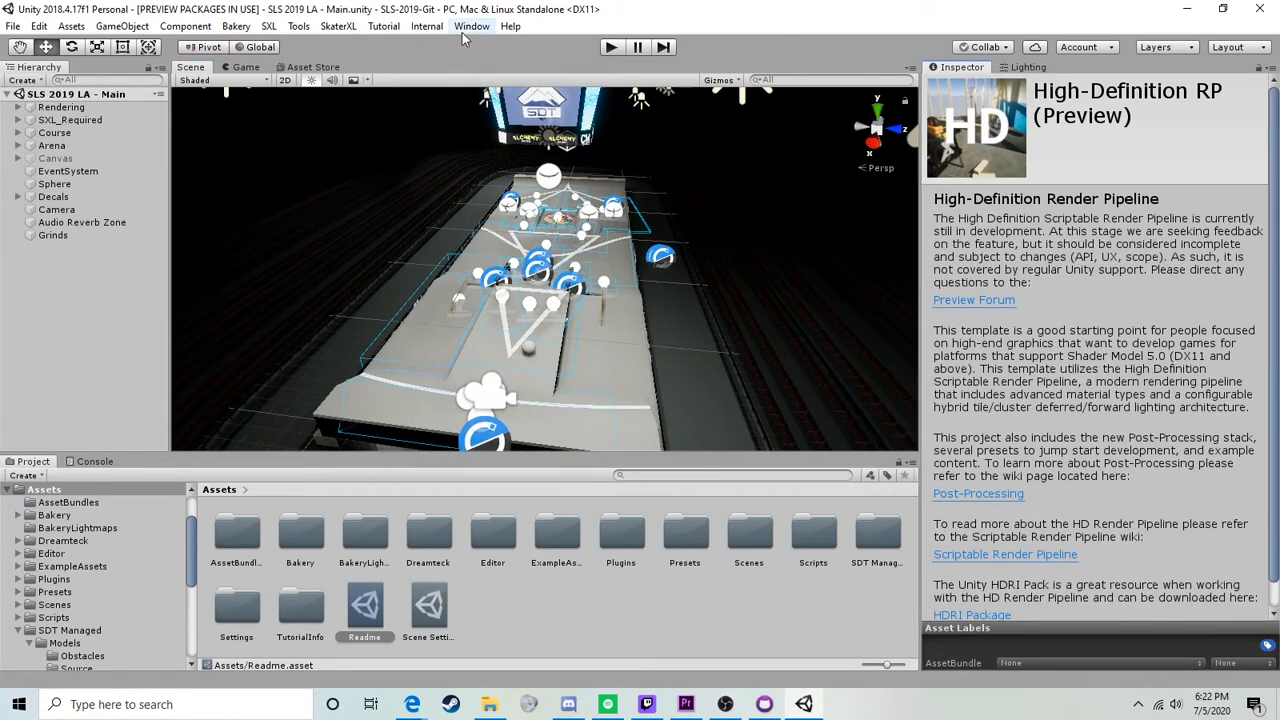
Step: Open the GitHub window in the SLS-2019-Git project and look through its commit history, settings, changed files and commit form
{"action": "left_click", "coordinate": [466, 28]}
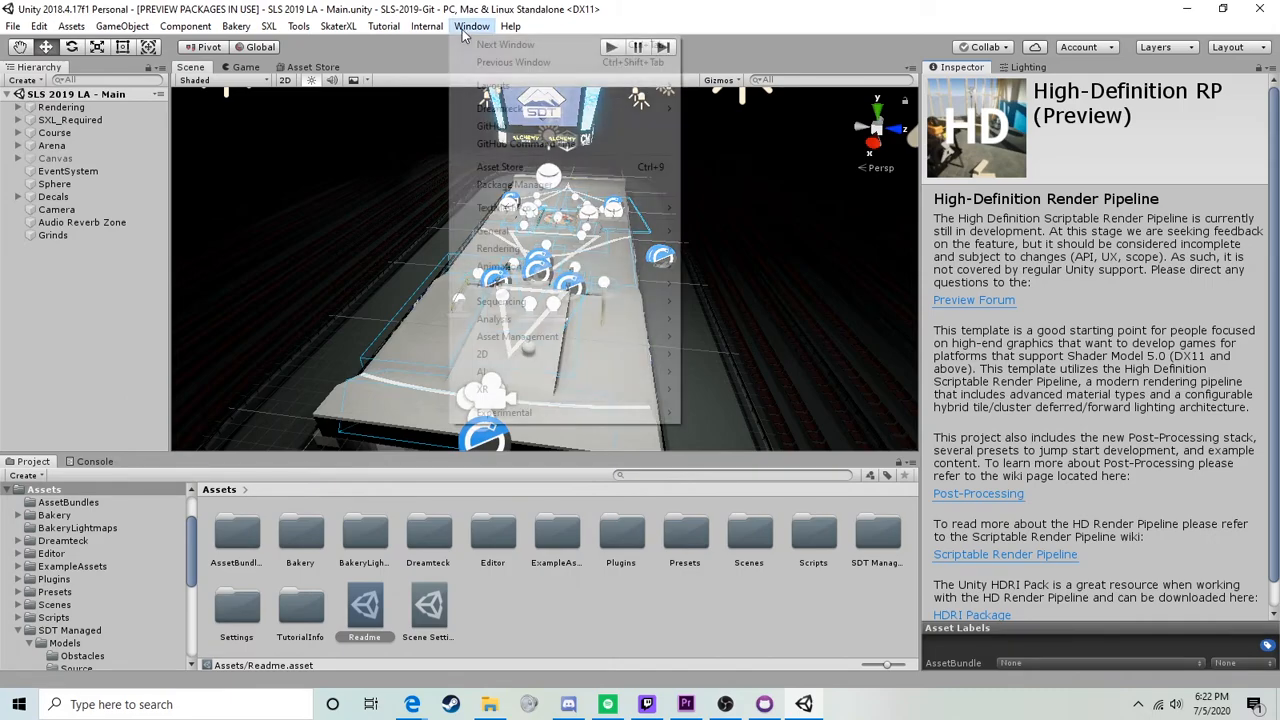
{"action": "left_click", "coordinate": [493, 127]}
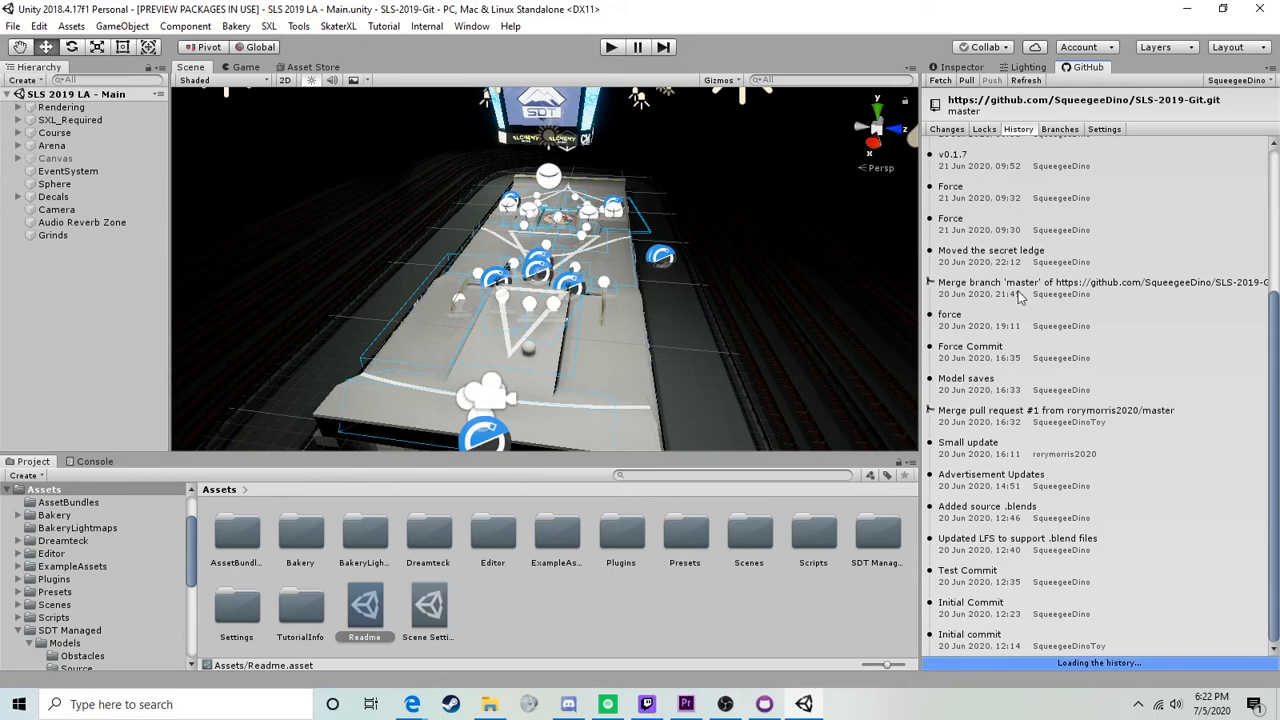
{"action": "scroll", "coordinate": [1100, 434], "scroll_direction": "up", "scroll_amount": 5}
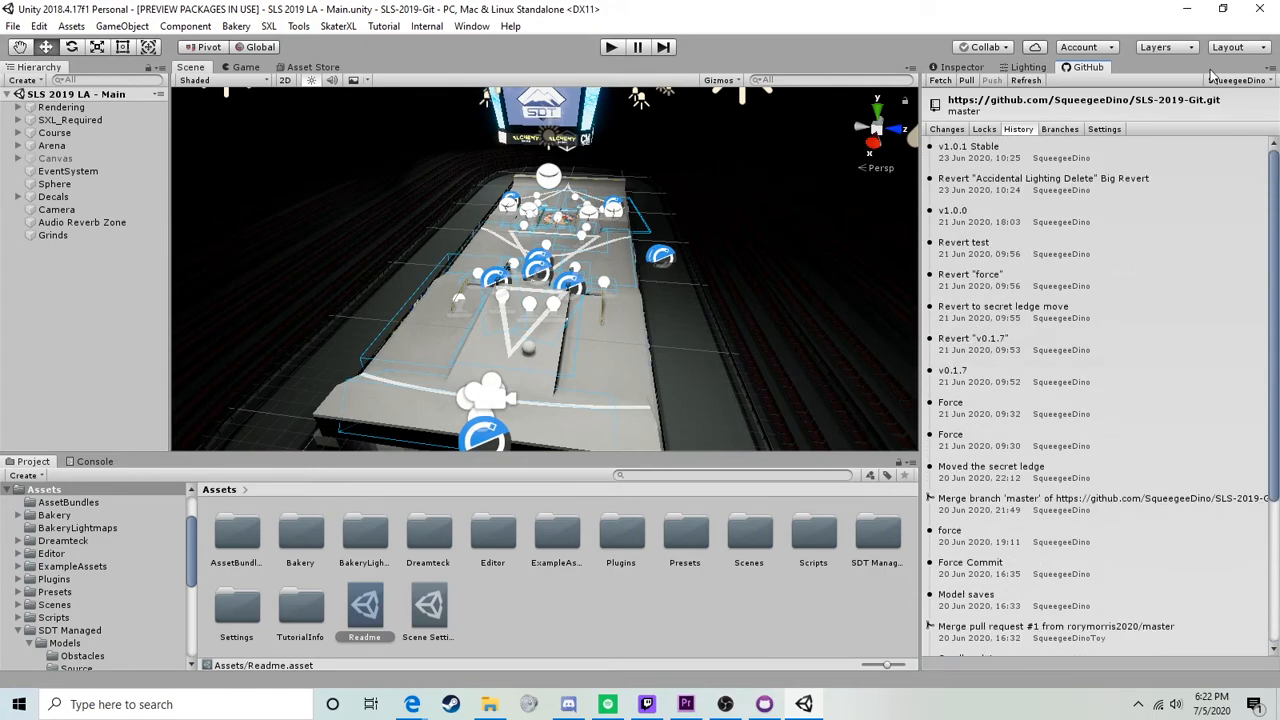
{"action": "left_click", "coordinate": [1110, 131]}
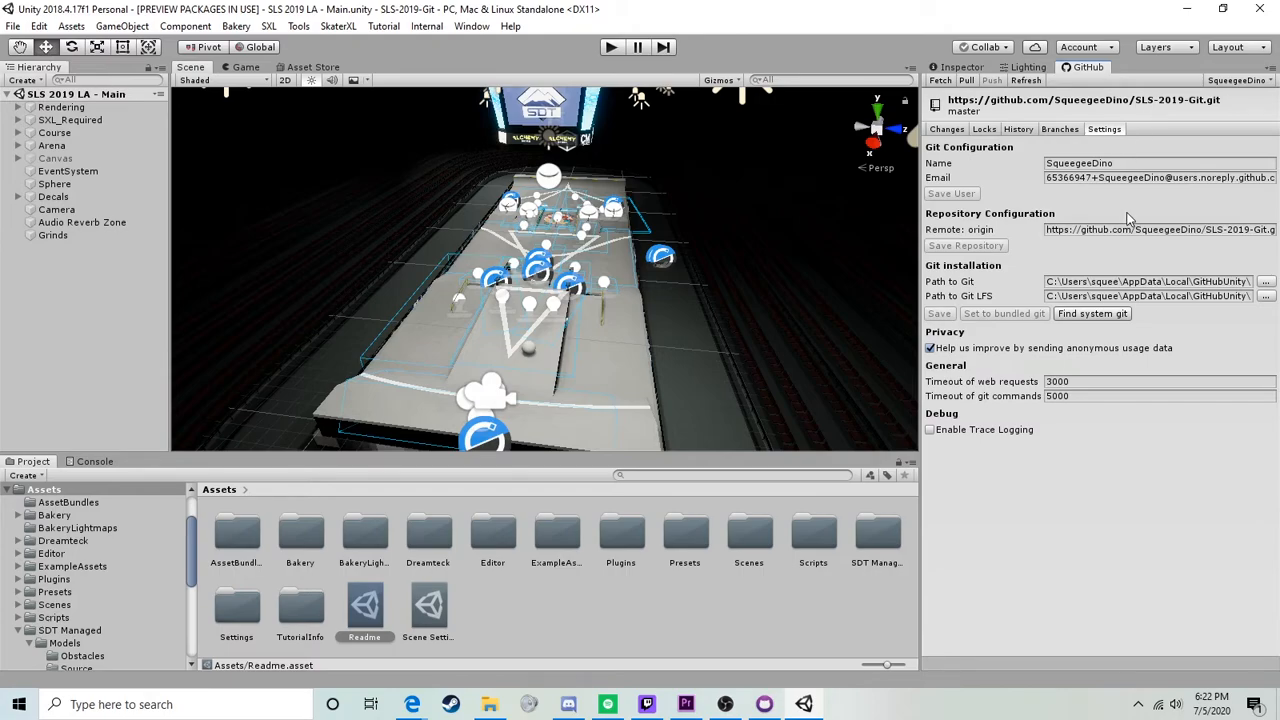
{"action": "left_click", "coordinate": [945, 130]}
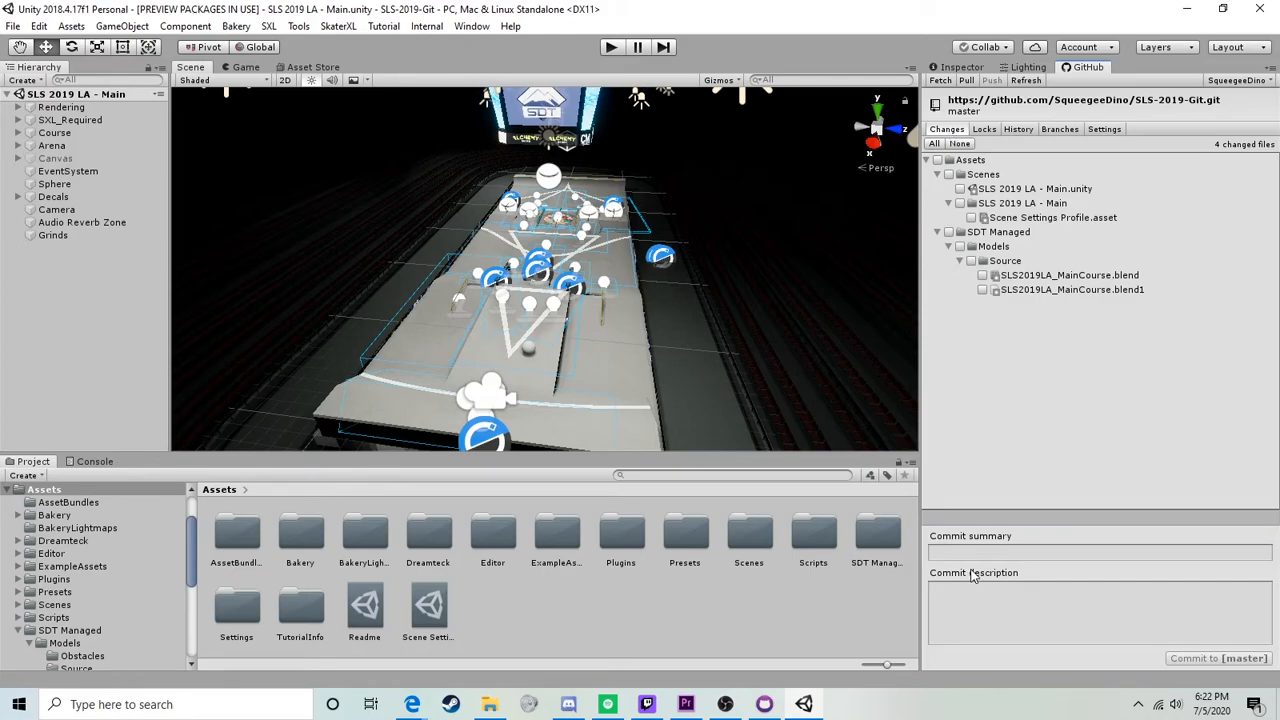
{"action": "left_click", "coordinate": [1008, 550]}
Step: Switch to GitHub Desktop and check the pending plugin files and commit summary field for GitHub_Repo_Tut
{"action": "left_click", "coordinate": [764, 704]}
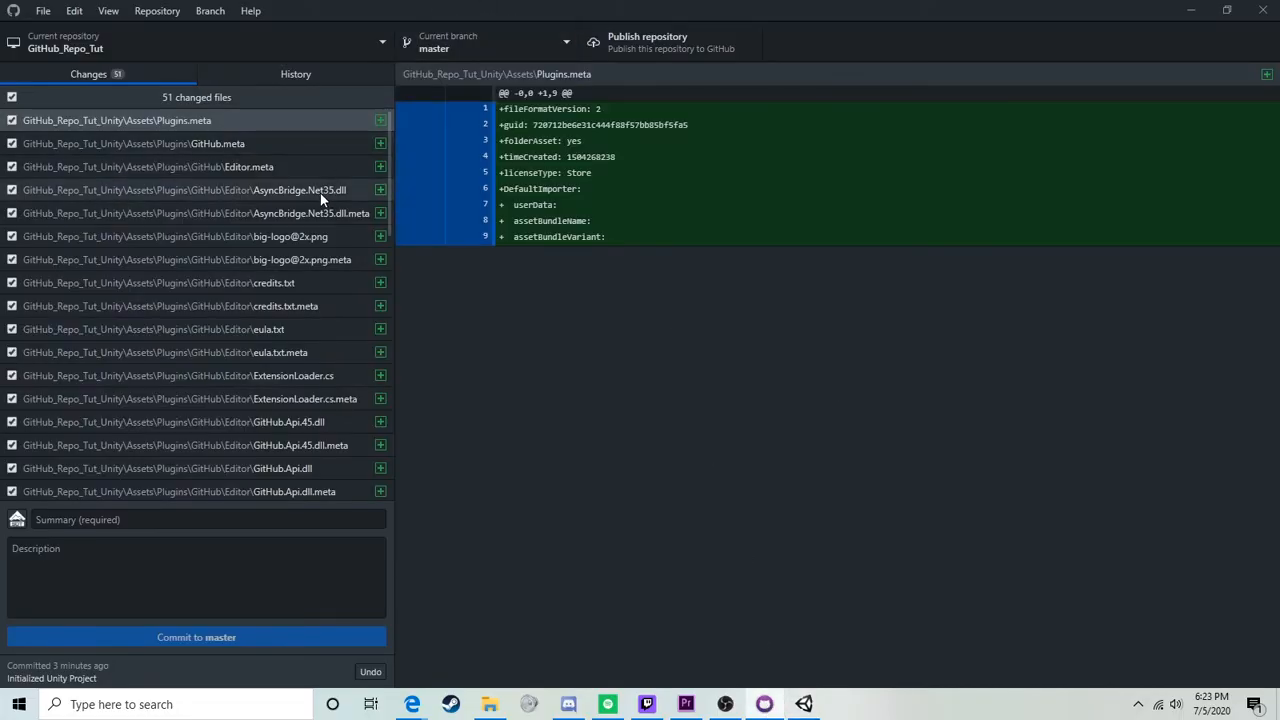
{"action": "left_click", "coordinate": [100, 519]}
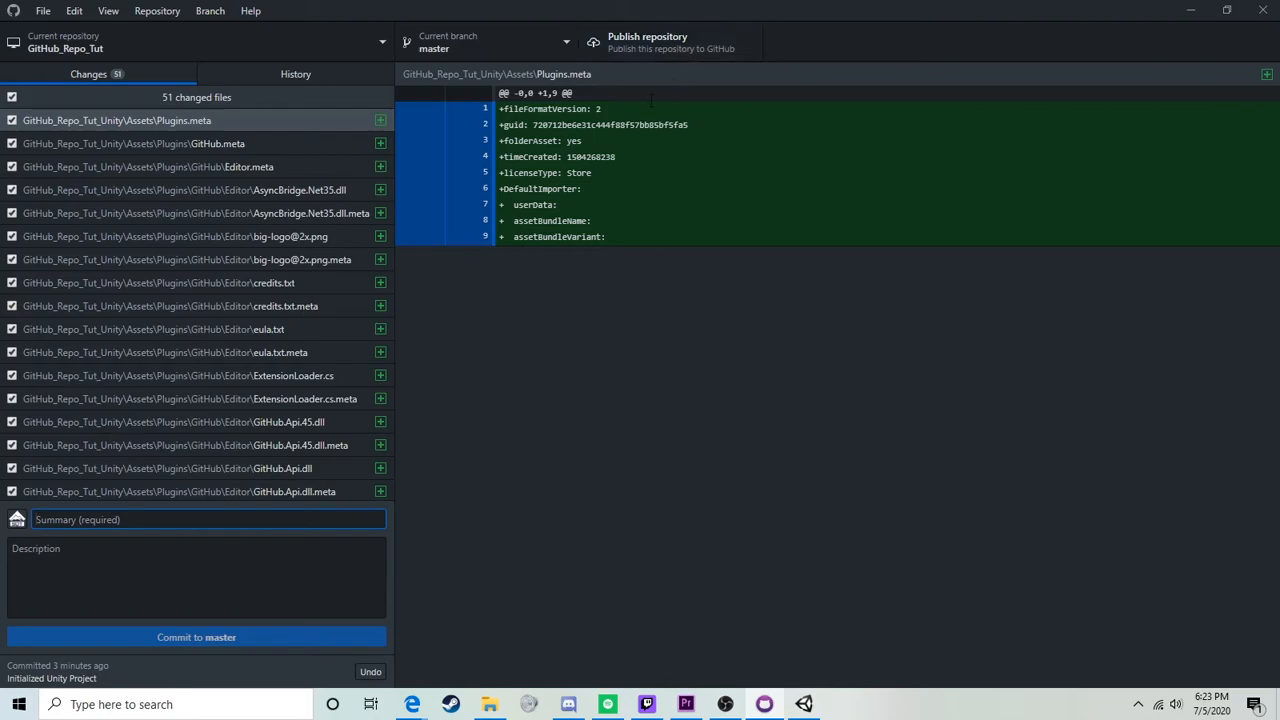
Step: Return to the SLS-2019-Git project in Unity and view the GitHub window's locks and commit history
{"action": "left_click", "coordinate": [803, 704]}
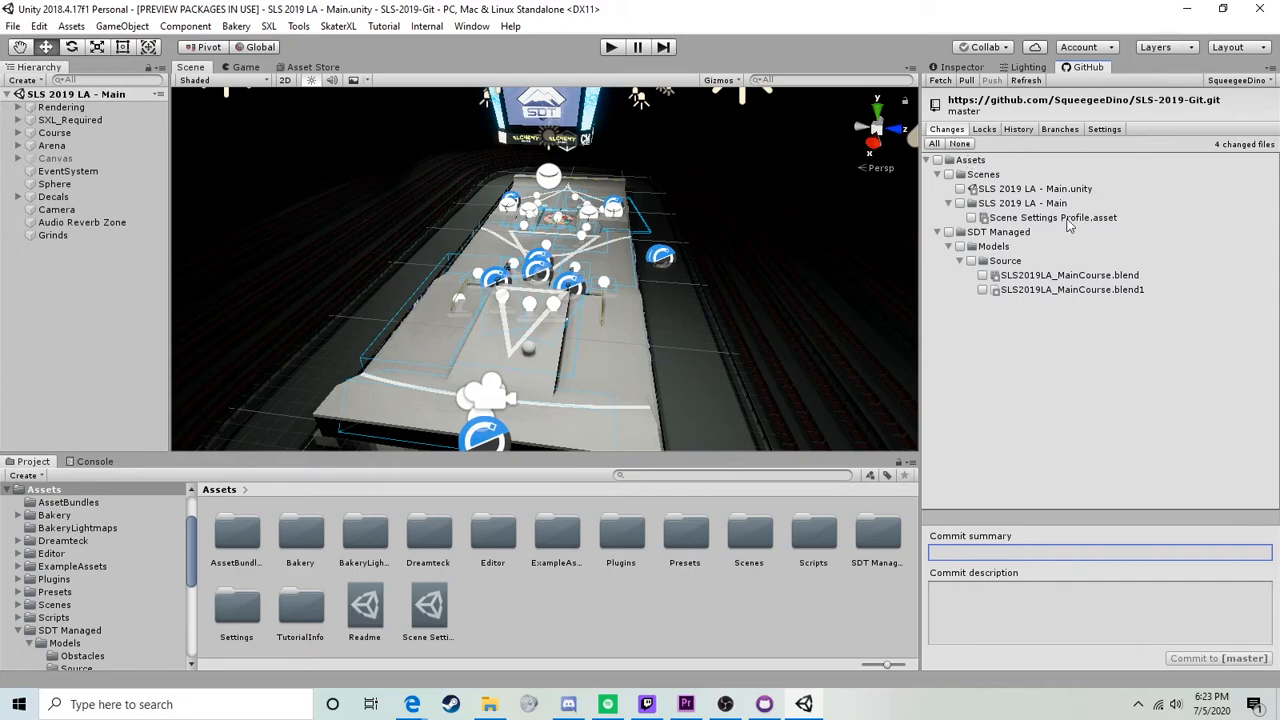
{"action": "left_click", "coordinate": [984, 131]}
{"action": "left_click", "coordinate": [1018, 131]}
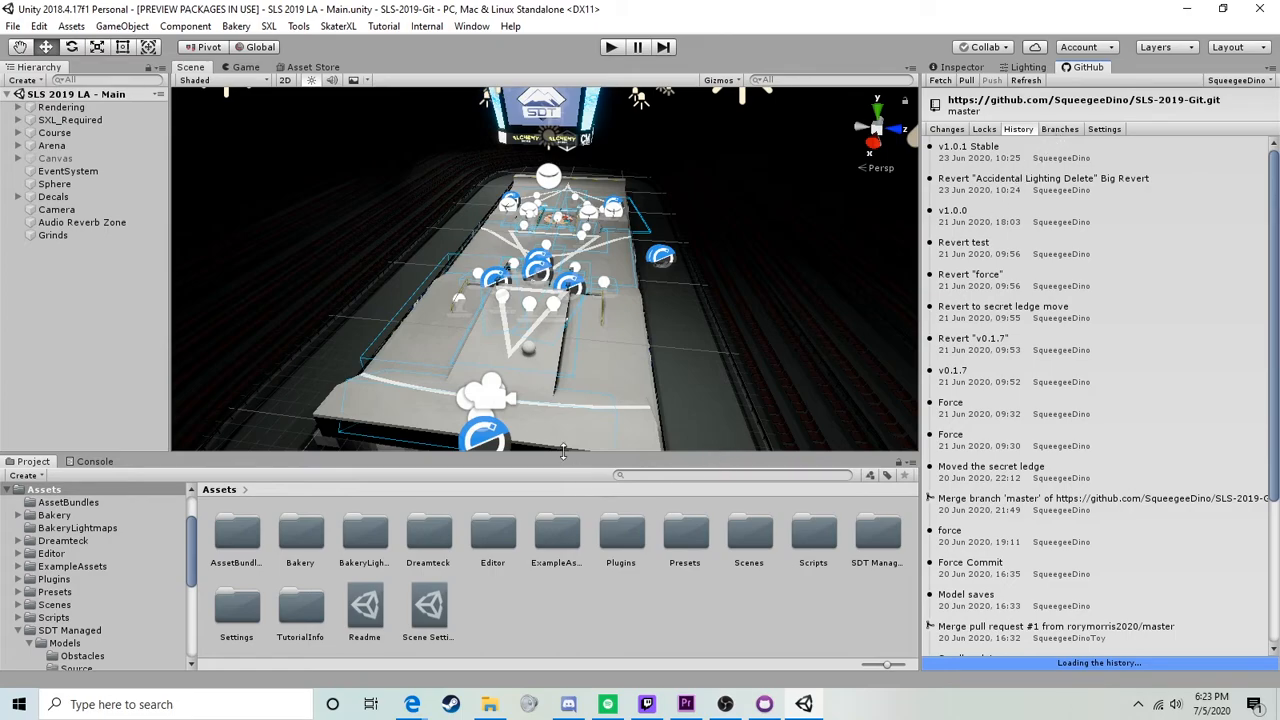
Step: Open the Scenes folder under Assets and select the SLS 2019 LA - Main scene file
{"action": "left_click", "coordinate": [54, 606]}
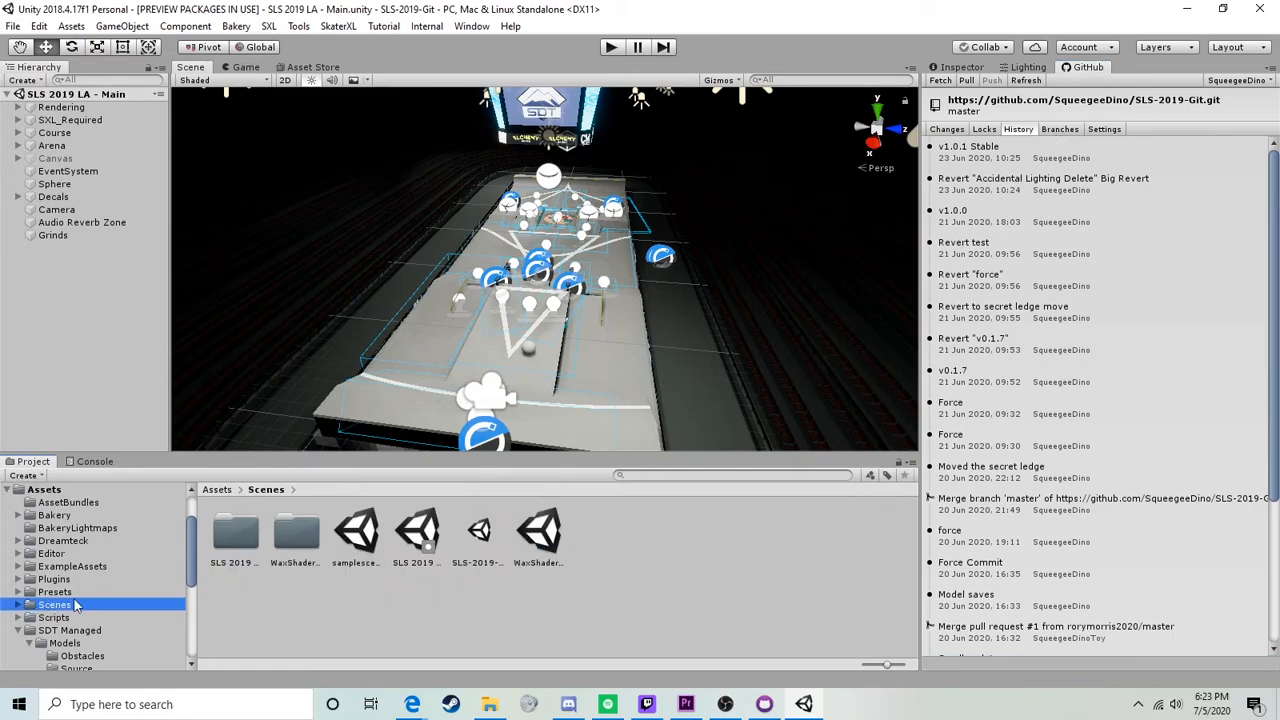
{"action": "left_click", "coordinate": [367, 537]}
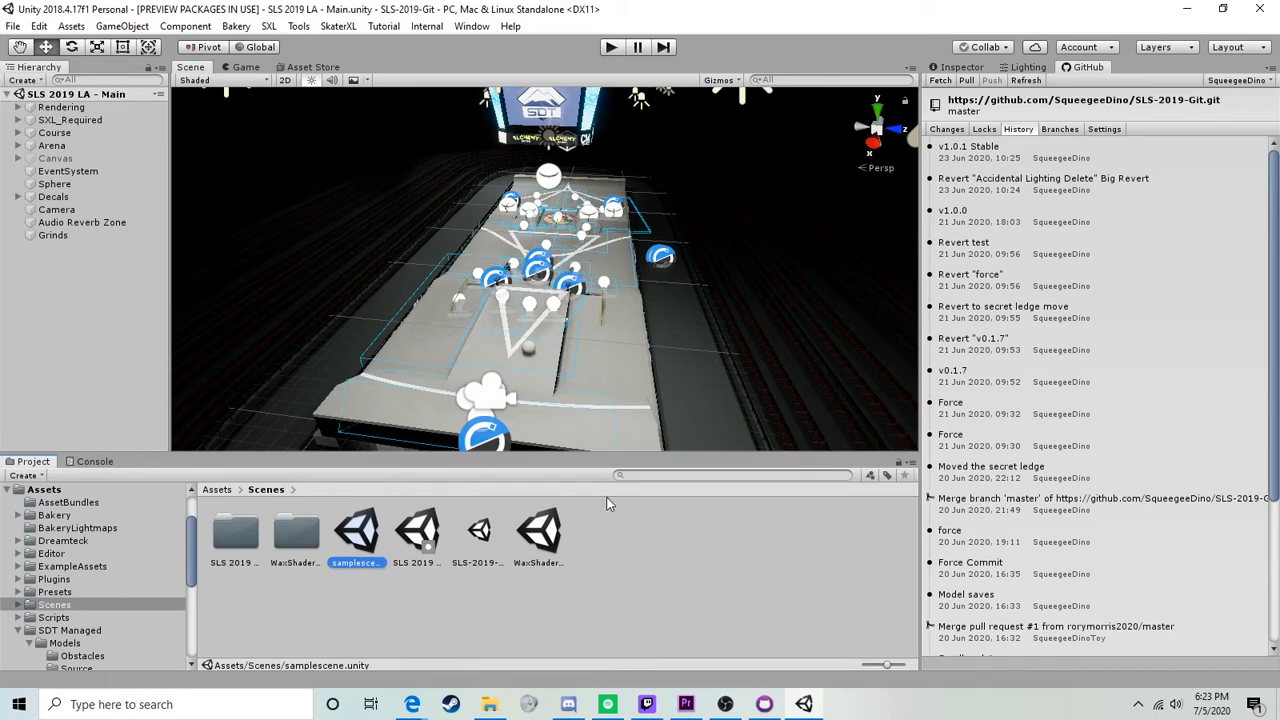
{"action": "left_click", "coordinate": [415, 534]}
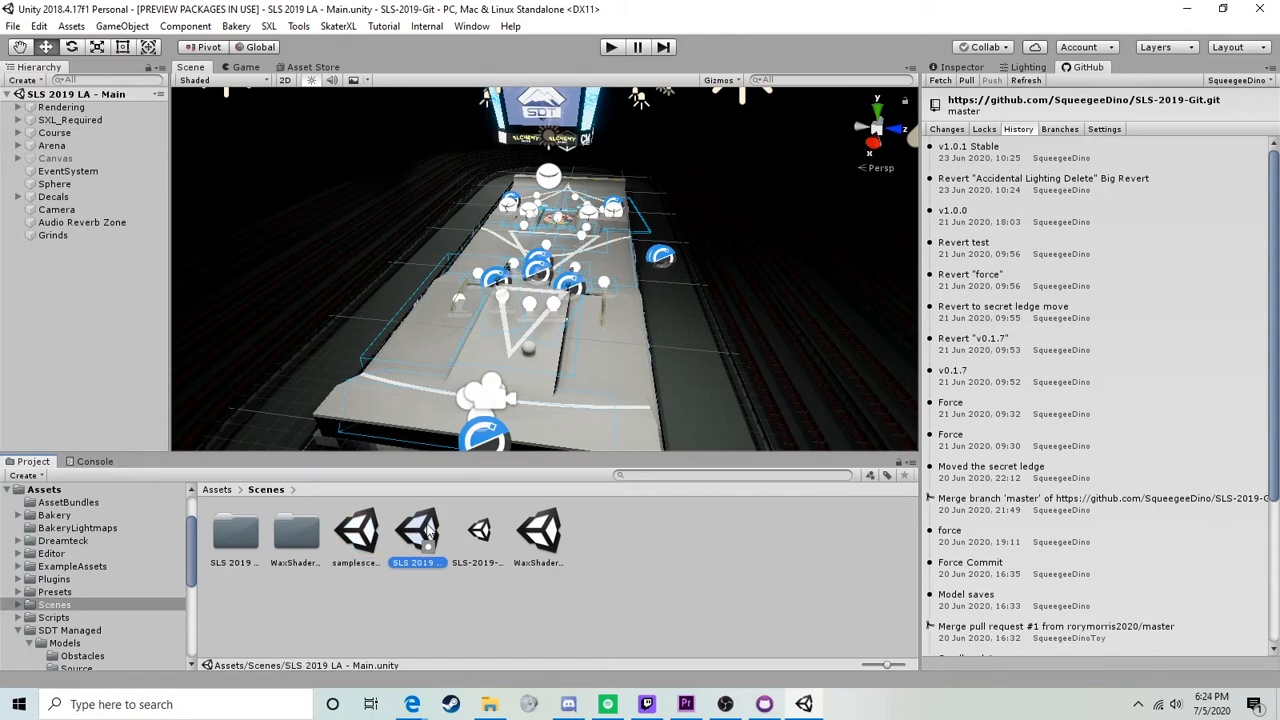
Step: Show the Git file history of the SLS 2019 LA - Main scene
{"action": "right_click", "coordinate": [428, 533]}
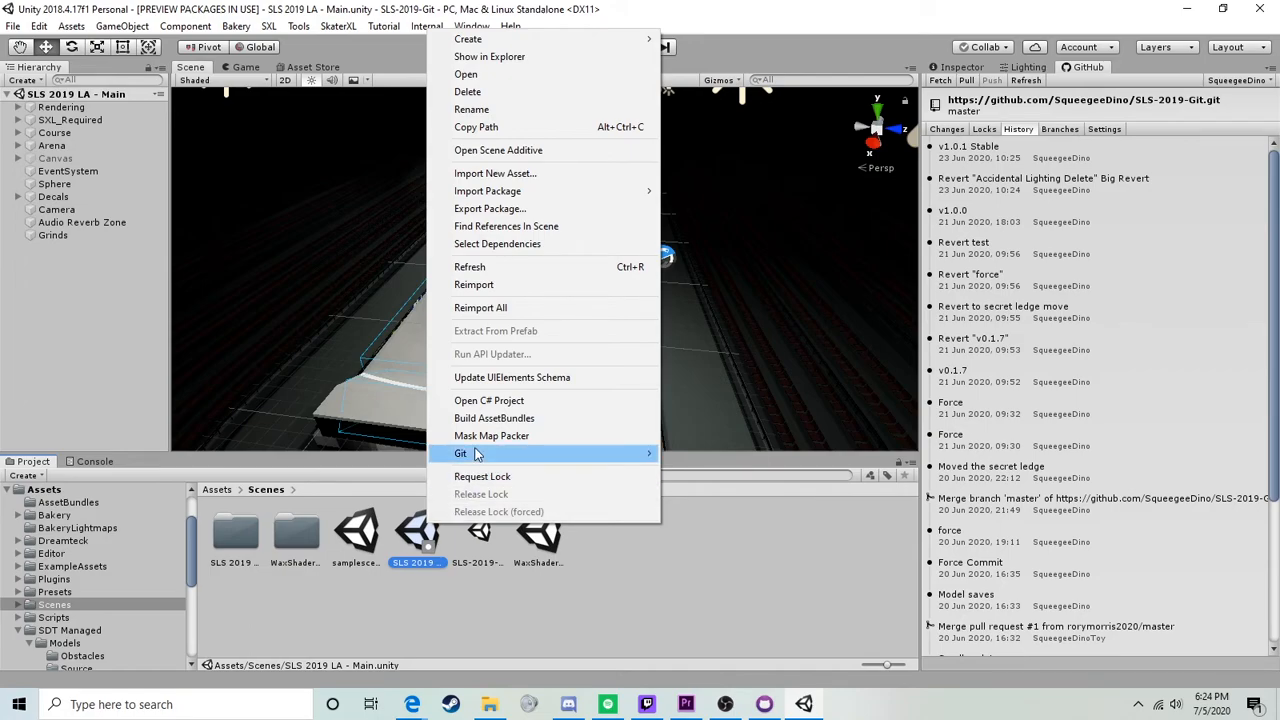
{"action": "mouse_move", "coordinate": [477, 455]}
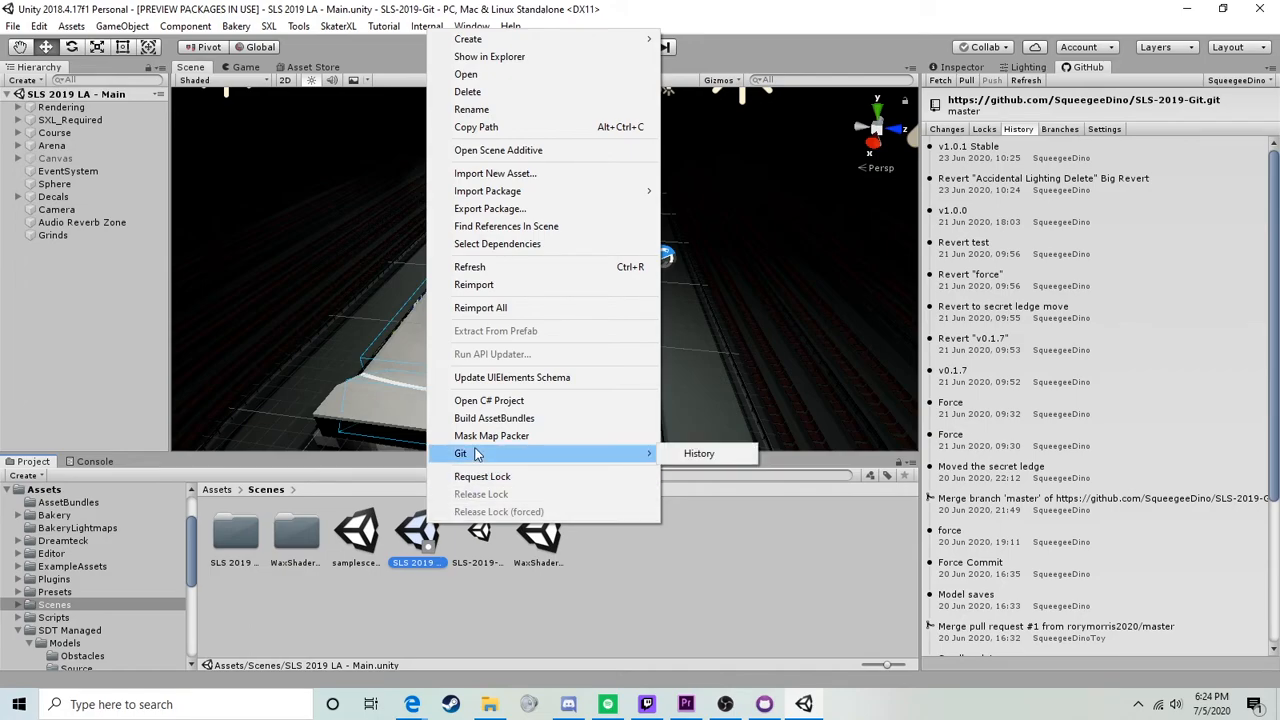
{"action": "left_click", "coordinate": [699, 455]}
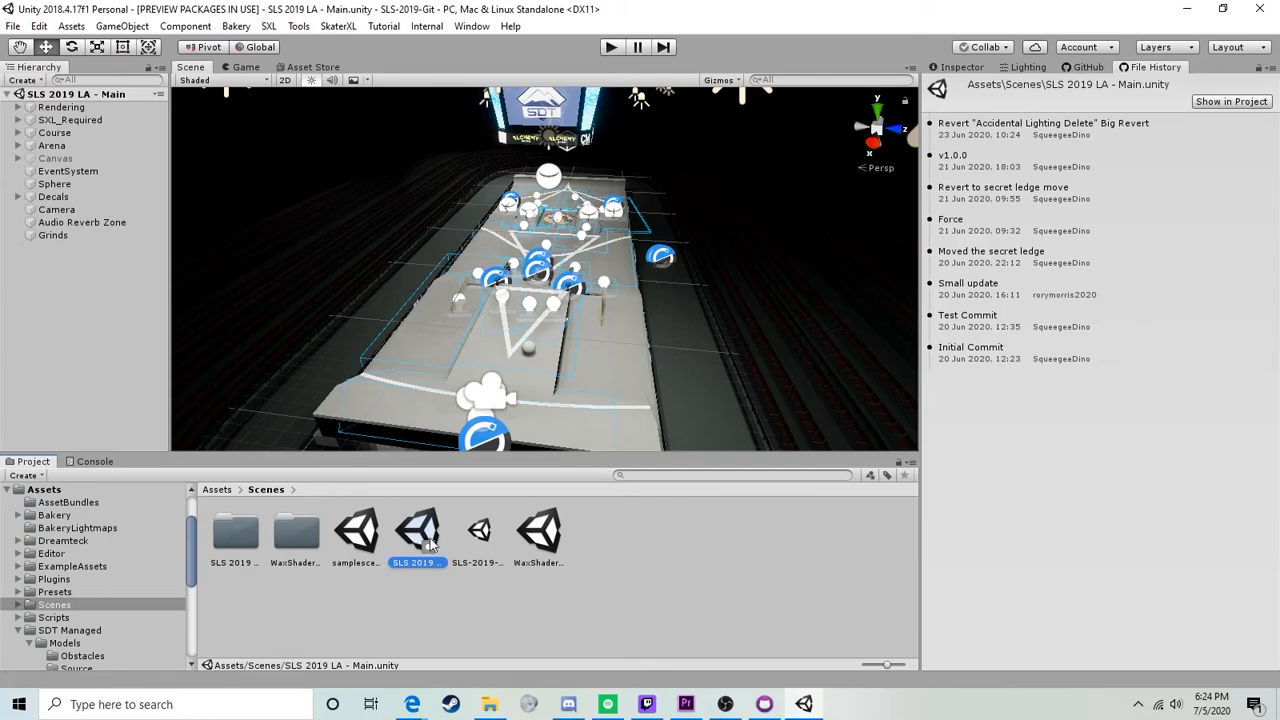
Step: Open the Cubemaps folder under Texturing and view the file histories of veranda_1k and autoshop_01_1k
{"action": "scroll", "coordinate": [24, 565], "scroll_direction": "down", "scroll_amount": 3}
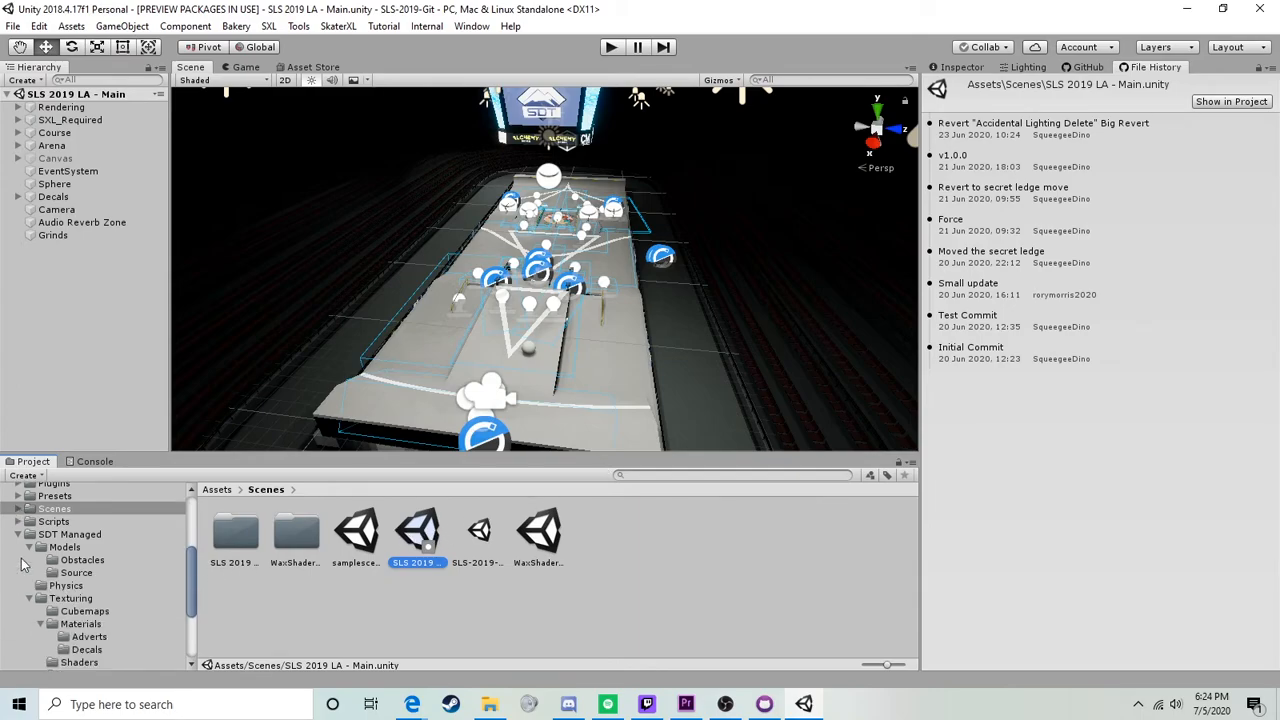
{"action": "left_click", "coordinate": [84, 612]}
{"action": "left_click", "coordinate": [296, 530]}
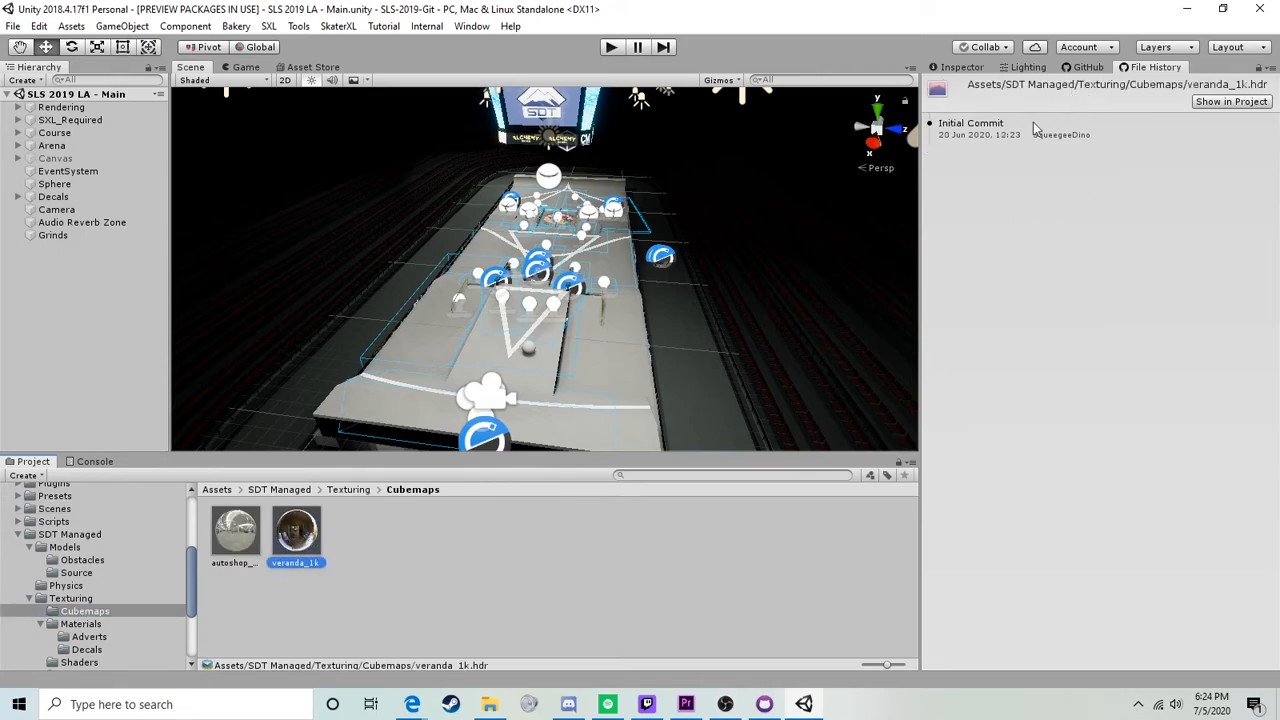
{"action": "key", "text": "Left"}
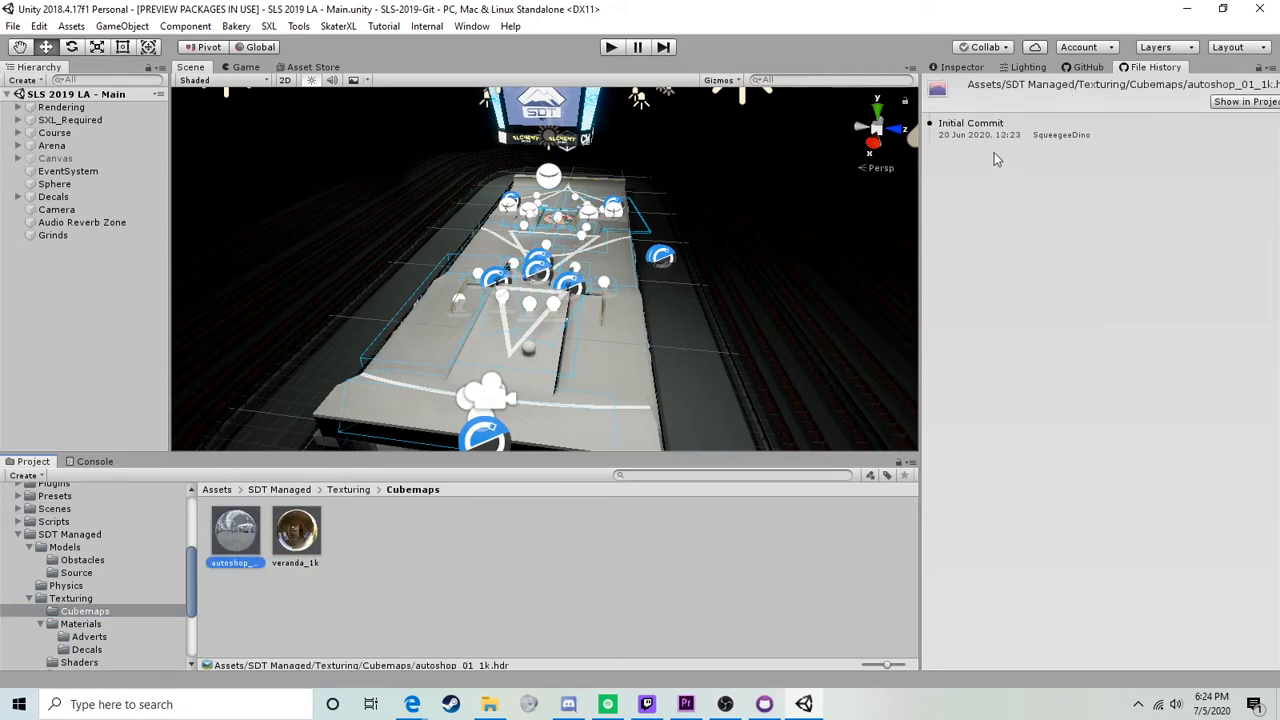
Step: Return to the Scenes folder and view the file history of SLS 2019 LA - Main
{"action": "scroll", "coordinate": [86, 598], "scroll_direction": "up", "scroll_amount": 5}
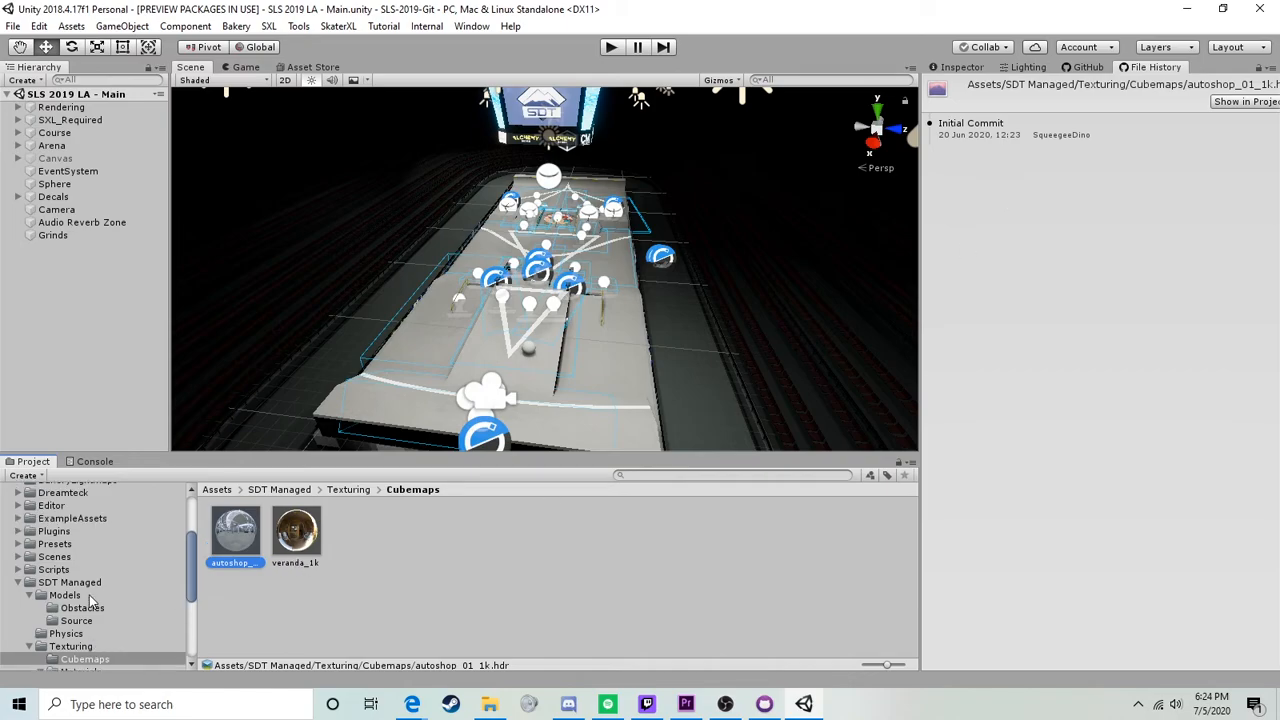
{"action": "scroll", "coordinate": [86, 598], "scroll_direction": "down", "scroll_amount": 4}
{"action": "left_click", "coordinate": [54, 524]}
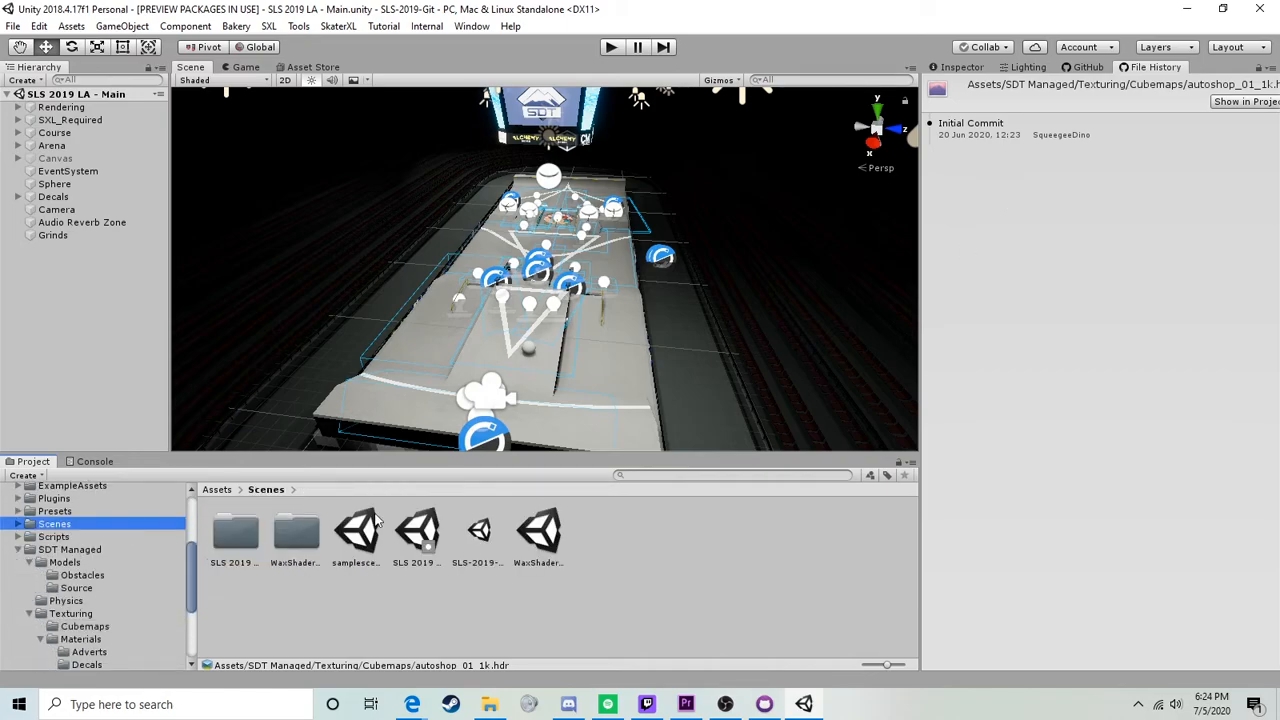
{"action": "left_click", "coordinate": [436, 532]}
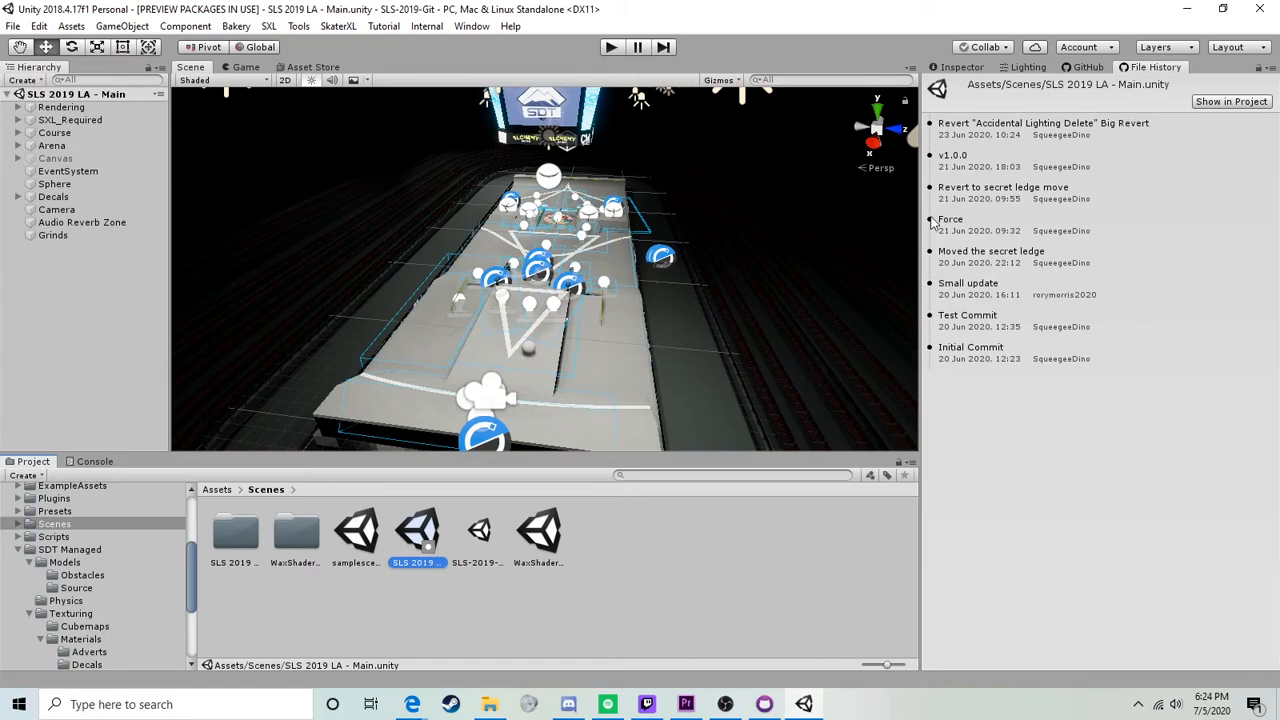
Step: Check out the Initial Commit revision of the main scene, reload it, and inspect the course
{"action": "left_click", "coordinate": [1005, 350]}
{"action": "right_click", "coordinate": [1006, 357]}
{"action": "left_click", "coordinate": [1033, 374]}
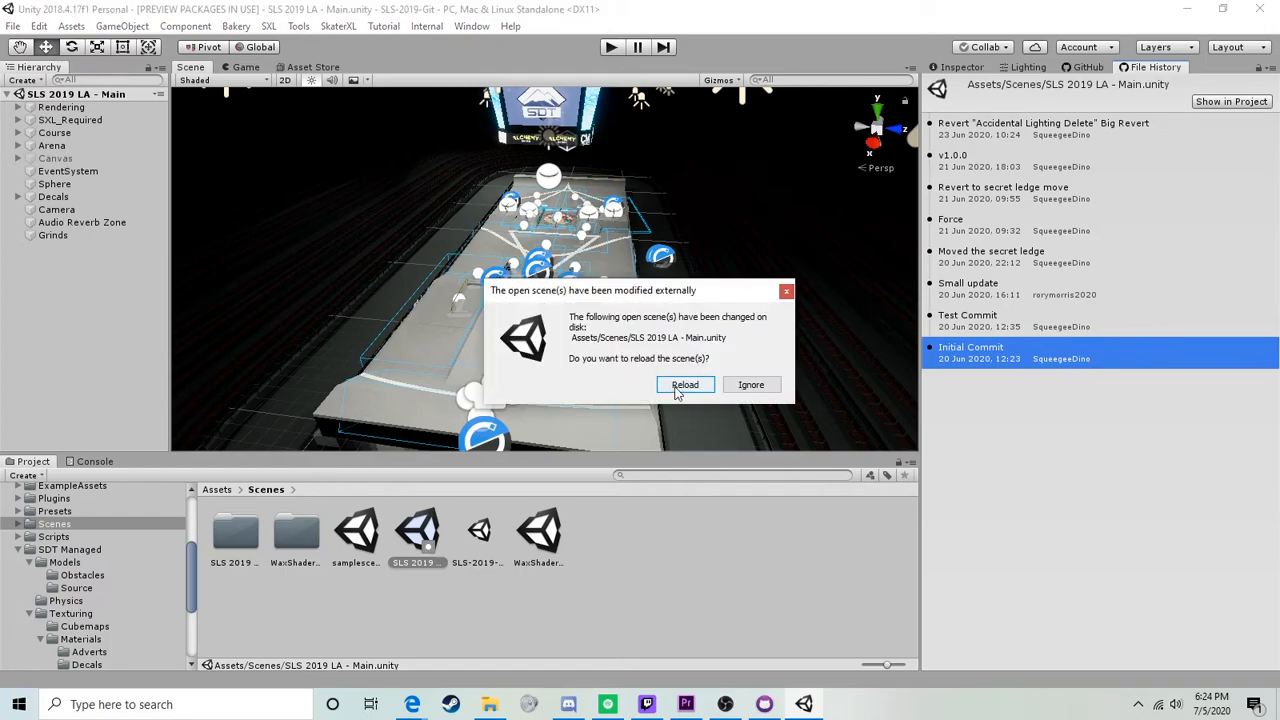
{"action": "left_click", "coordinate": [680, 387]}
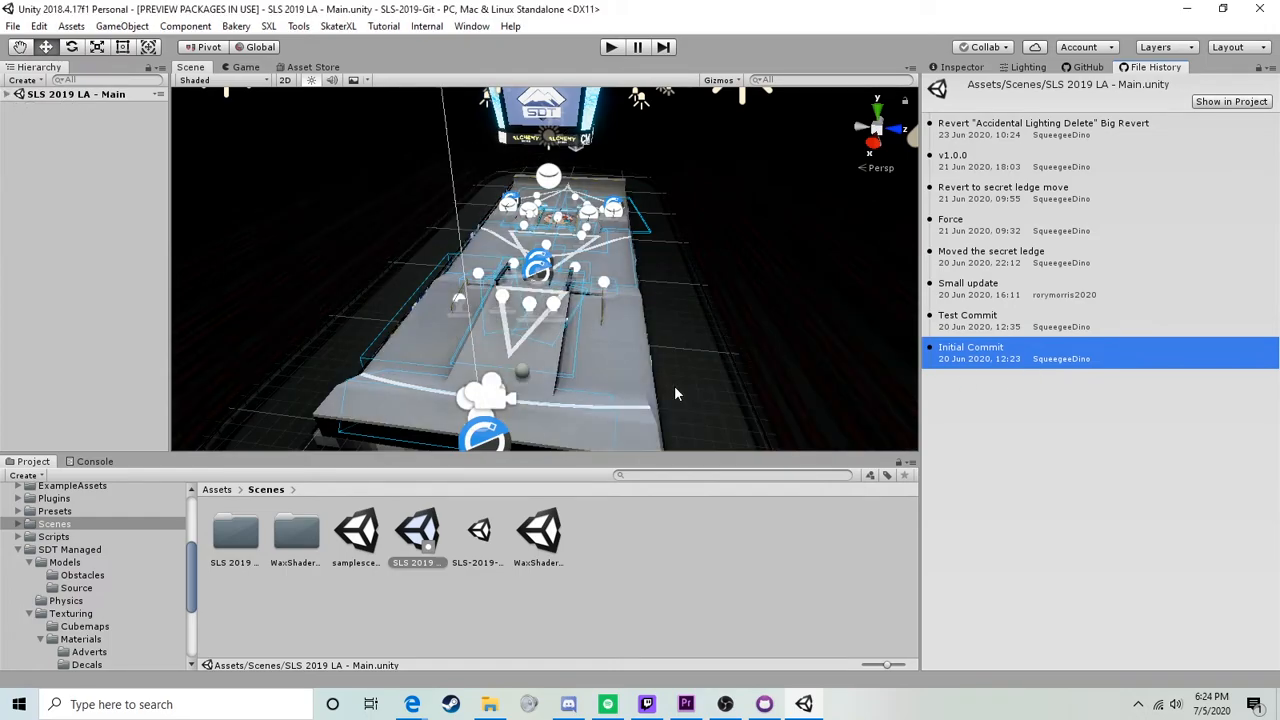
{"action": "scroll", "coordinate": [641, 332], "scroll_direction": "up", "scroll_amount": 5}
{"action": "left_click_drag", "start_coordinate": [738, 266], "coordinate": [400, 258]}
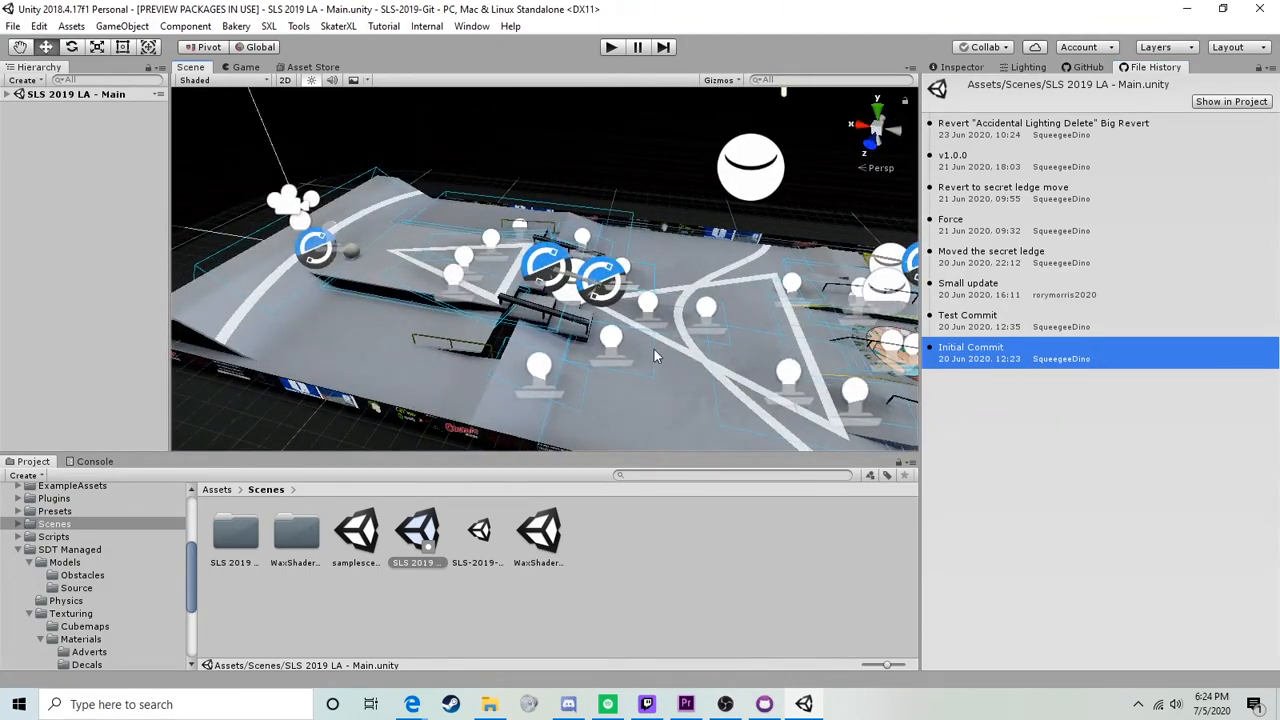
{"action": "left_click_drag", "start_coordinate": [672, 354], "coordinate": [375, 317]}
Step: Check out the main scene's "Moved the secret ledge" revision, followed by its "Small update" revision, and inspect the course
{"action": "right_click", "coordinate": [990, 248]}
{"action": "left_click", "coordinate": [1030, 256]}
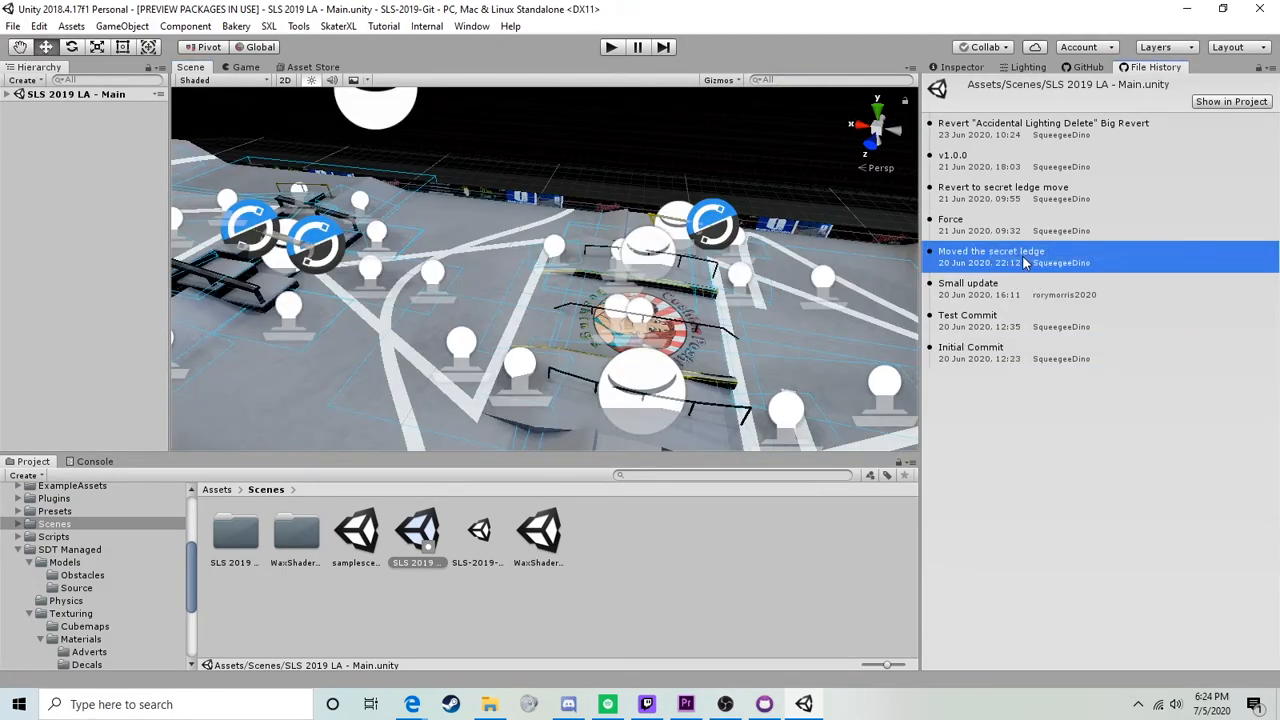
{"action": "right_click", "coordinate": [995, 290]}
{"action": "left_click", "coordinate": [1045, 305]}
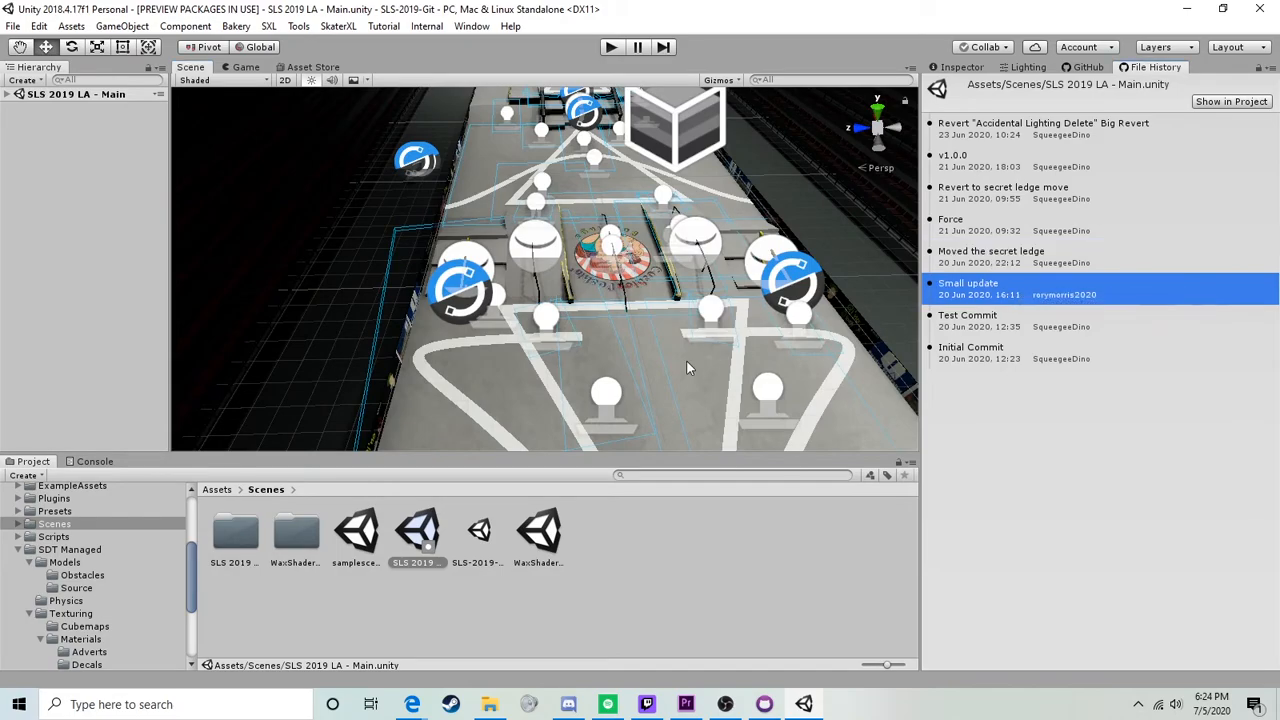
{"action": "left_click", "coordinate": [685, 384]}
{"action": "left_click_drag", "start_coordinate": [685, 384], "coordinate": [661, 292]}
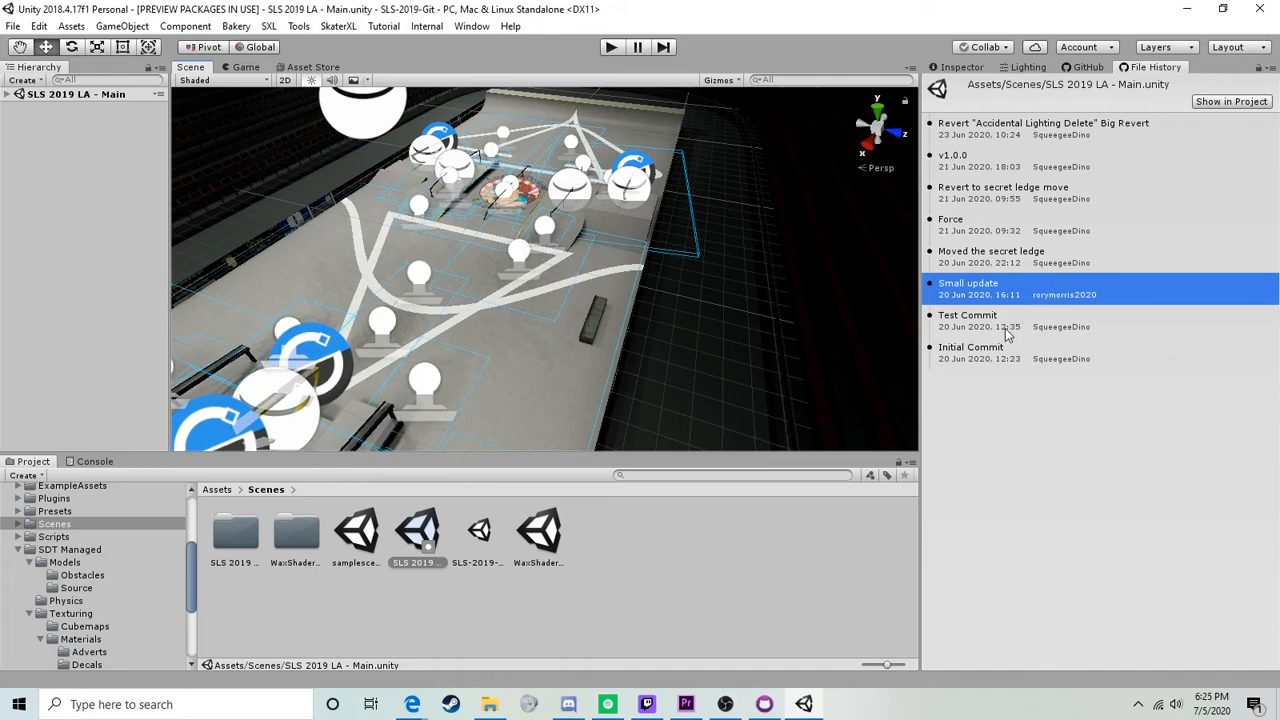
Step: Check out revision e40e868, the Initial Commit, of the main scene and reload the scene
{"action": "left_click", "coordinate": [1018, 360]}
{"action": "right_click", "coordinate": [1020, 362]}
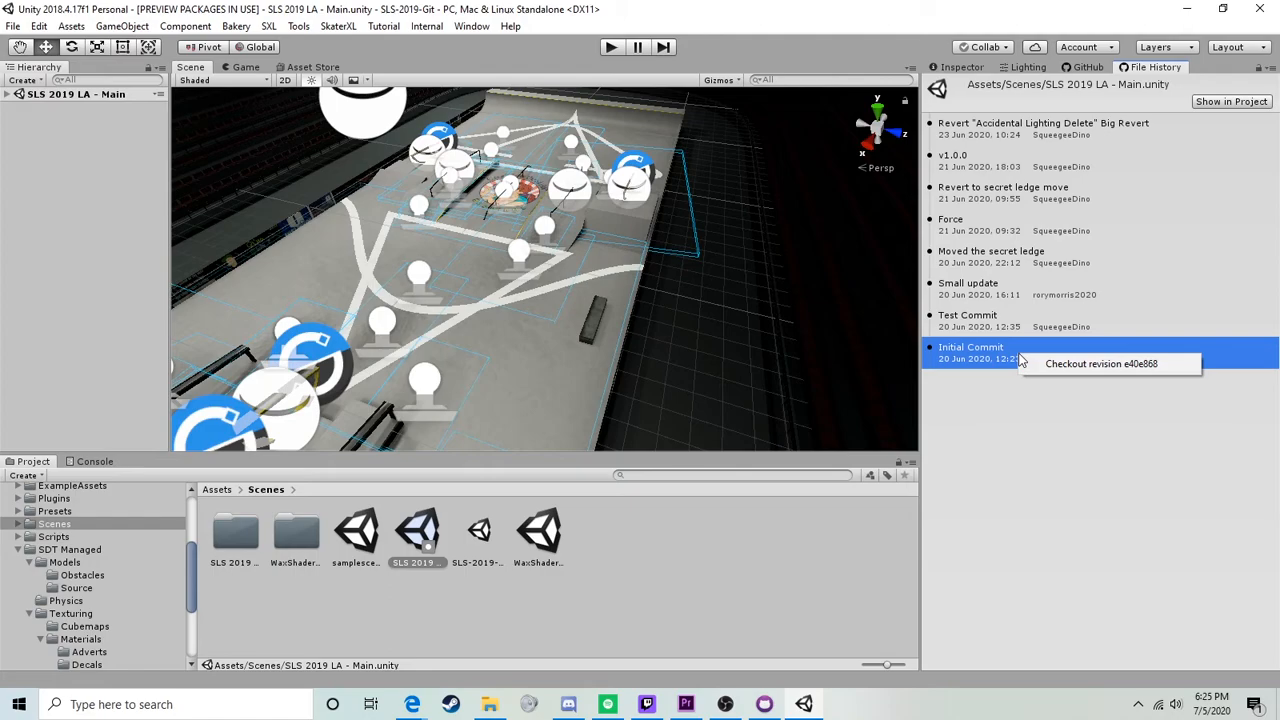
{"action": "left_click", "coordinate": [979, 355]}
{"action": "right_click", "coordinate": [1042, 366]}
{"action": "left_click", "coordinate": [1068, 368]}
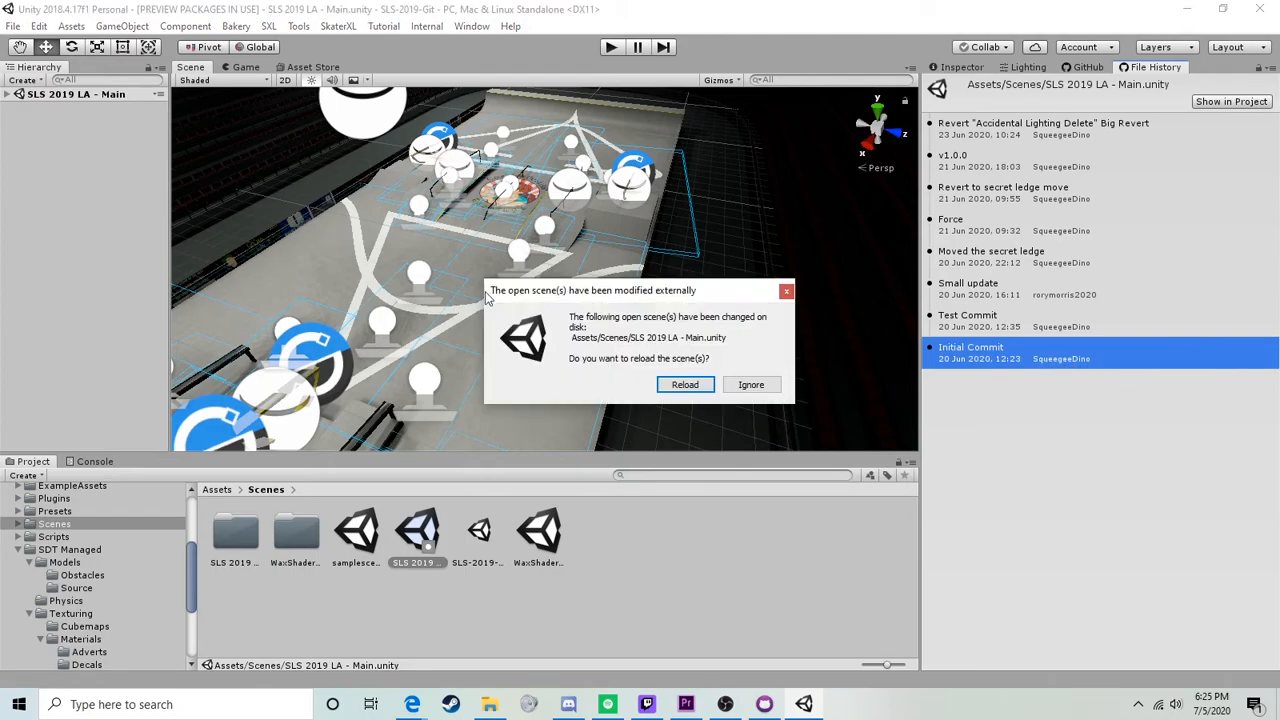
{"action": "key", "text": "Return"}
Step: Review the changed files in the GitHub window and examine the course in the reloaded scene
{"action": "left_click", "coordinate": [1087, 68]}
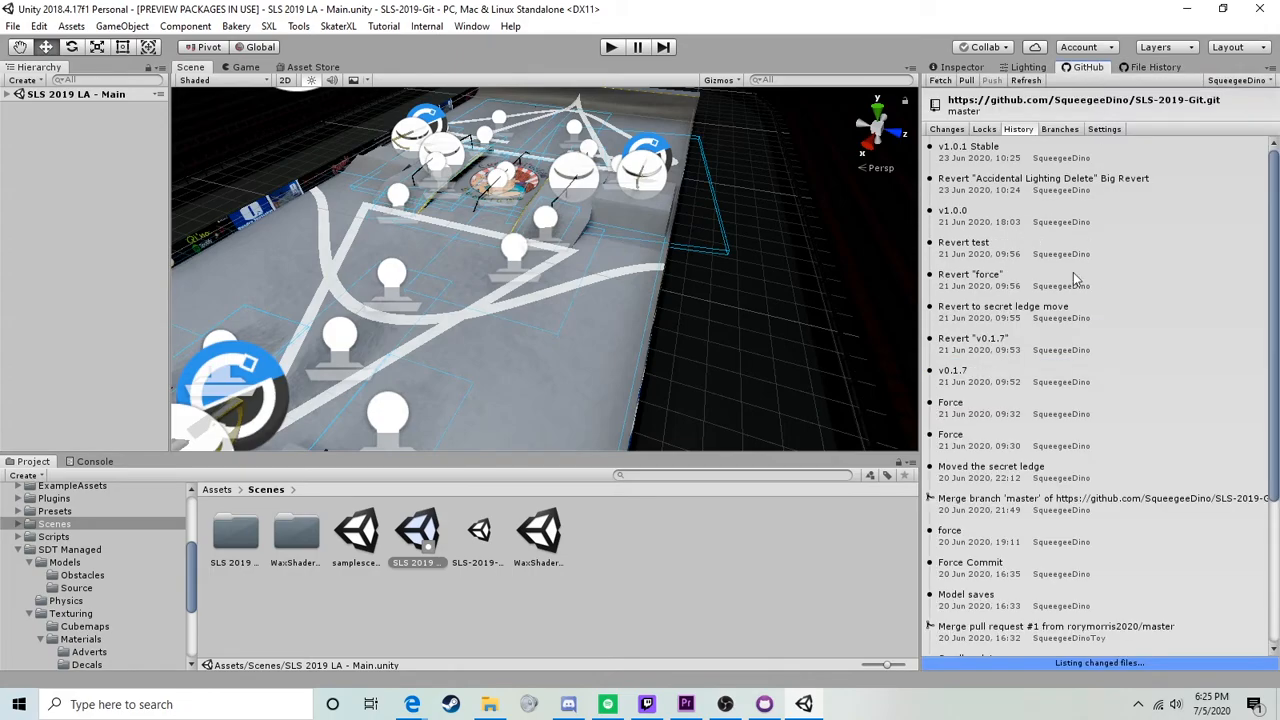
{"action": "left_click", "coordinate": [938, 130]}
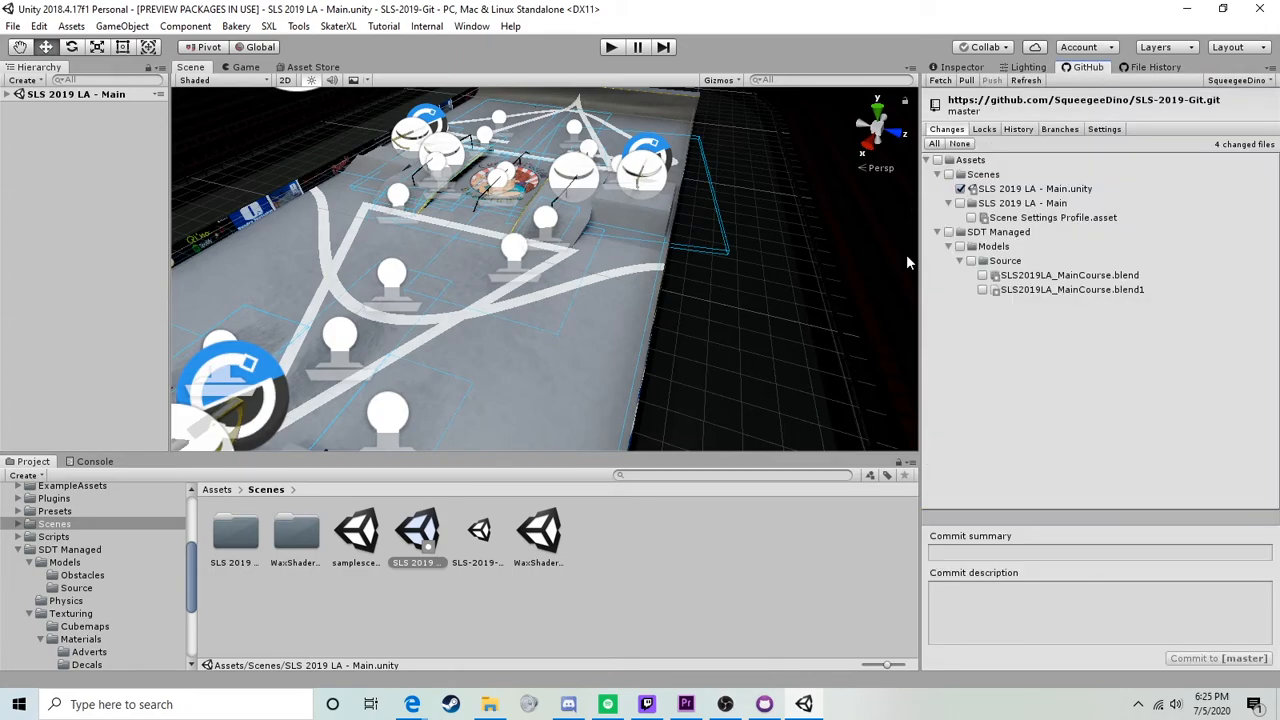
{"action": "left_click_drag", "start_coordinate": [542, 322], "coordinate": [560, 255]}
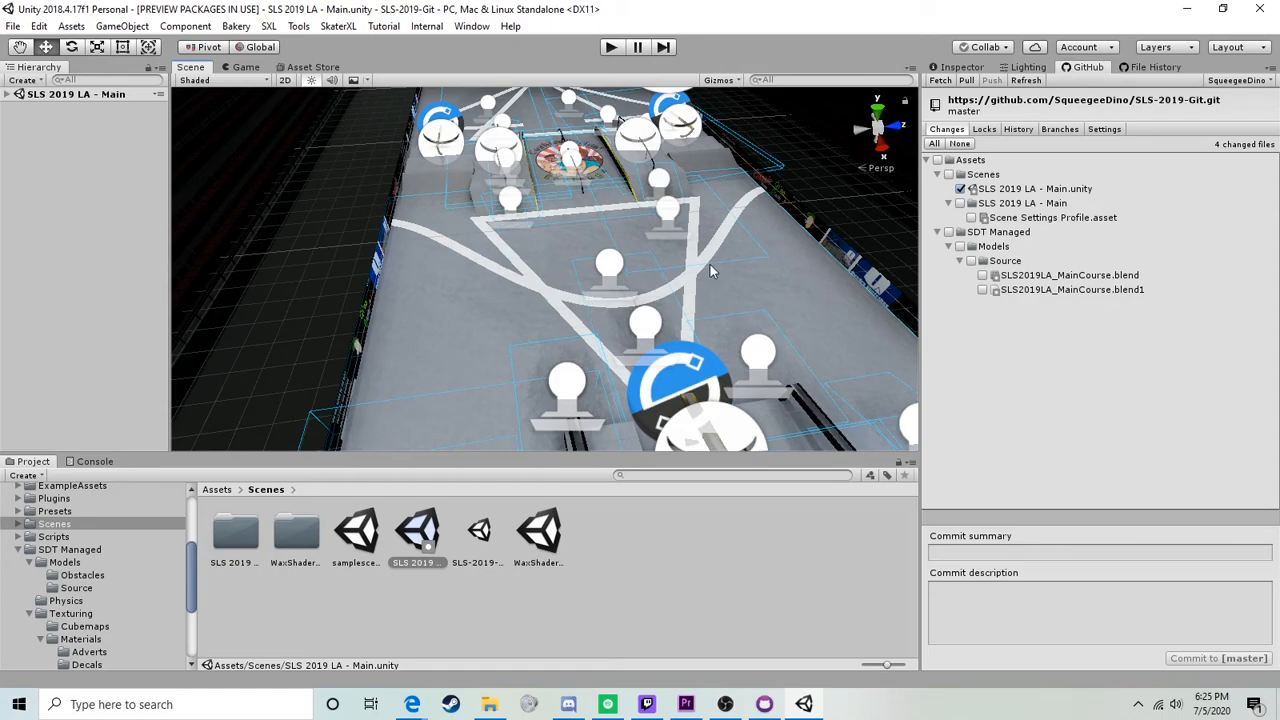
{"action": "left_click_drag", "start_coordinate": [707, 265], "coordinate": [660, 291]}
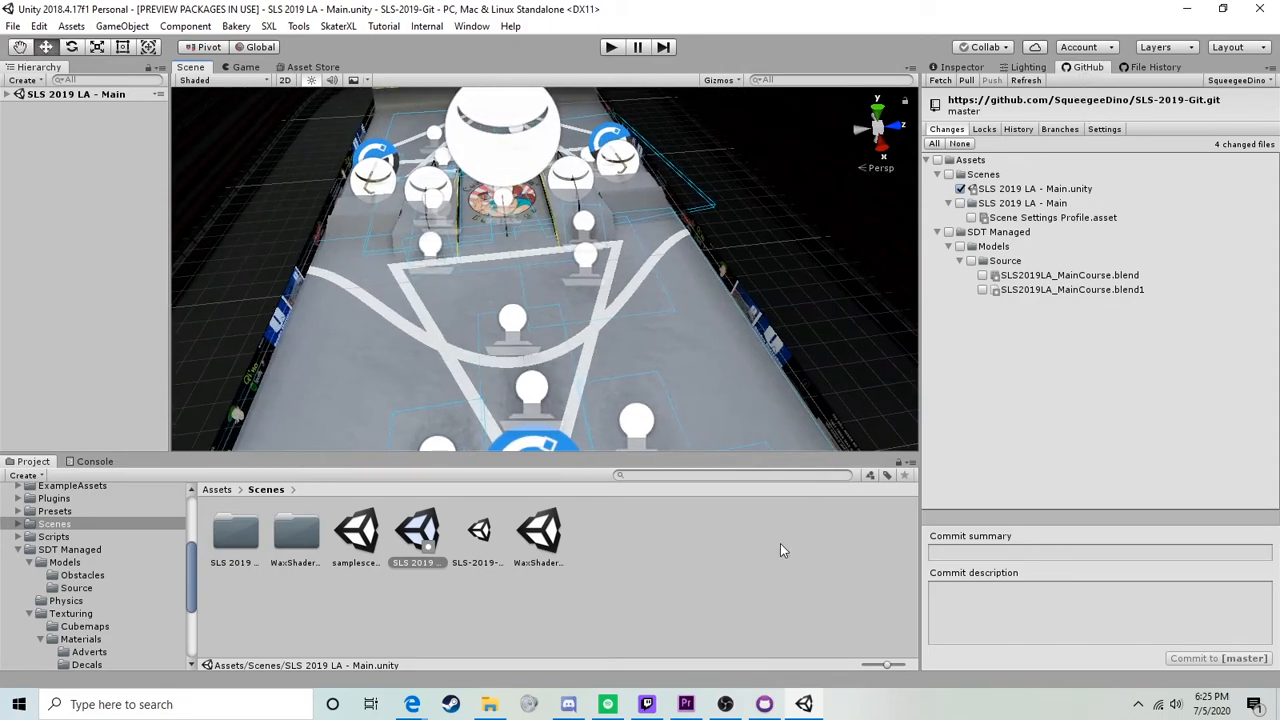
Step: Bring up the GitHub_Repo_Tut_Unity folder in File Explorer and open the Projects folder in a second window
{"action": "left_click", "coordinate": [764, 704]}
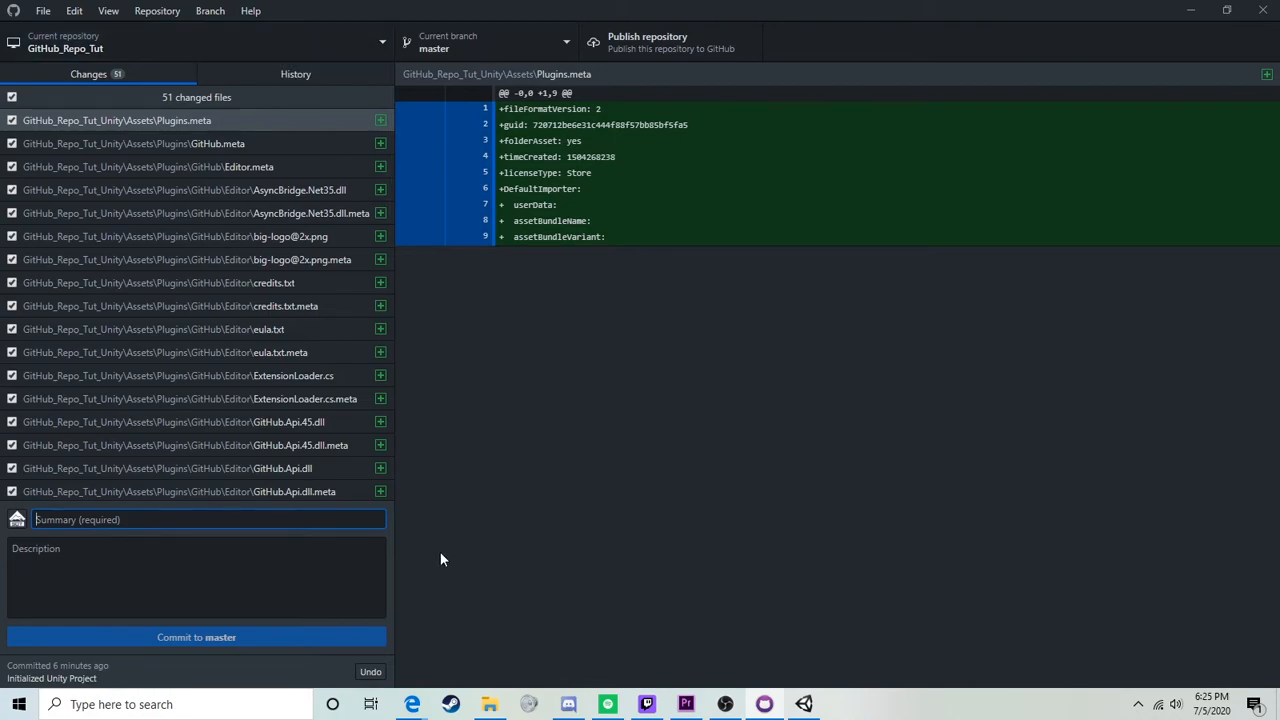
{"action": "mouse_move", "coordinate": [502, 709]}
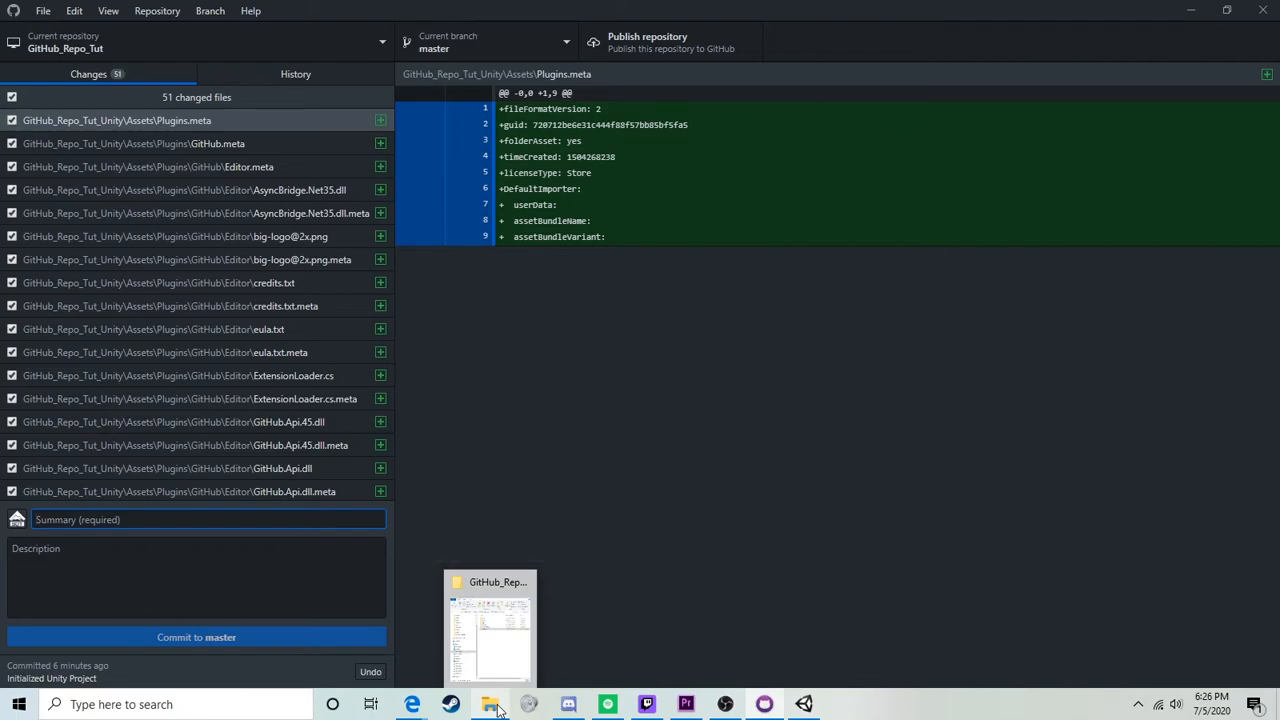
{"action": "left_click", "coordinate": [493, 643]}
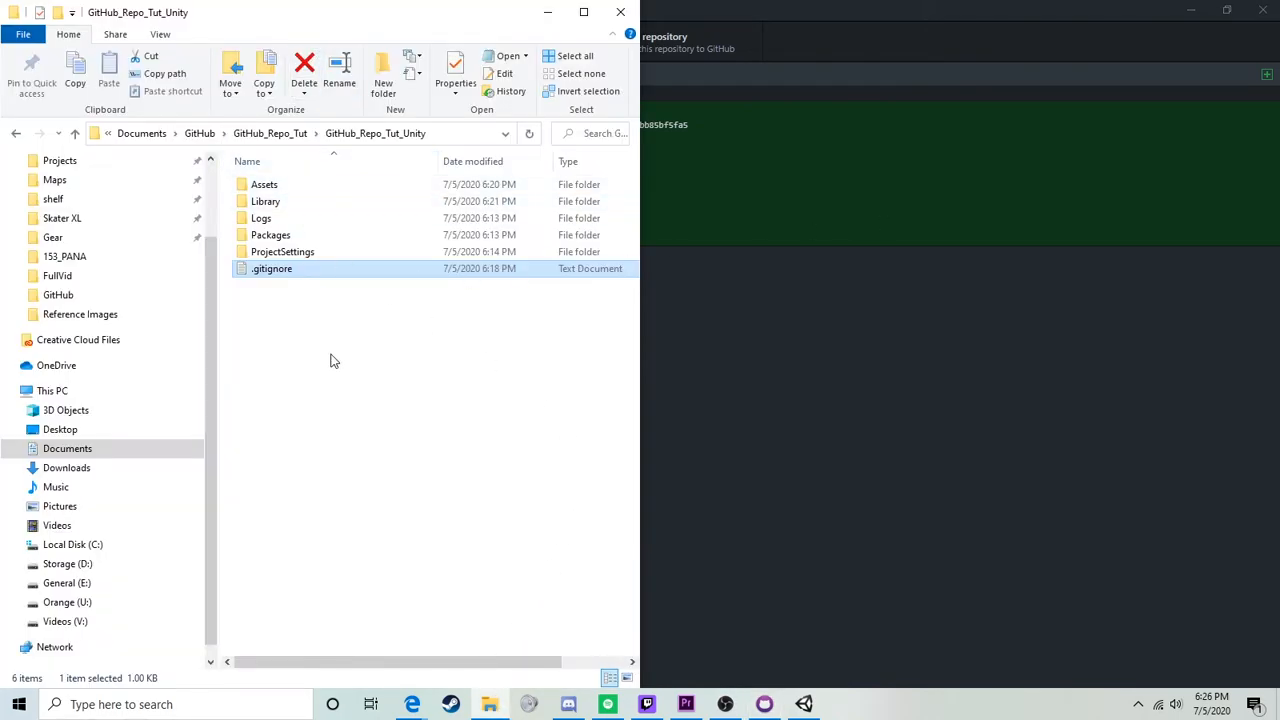
{"action": "right_click", "coordinate": [489, 704]}
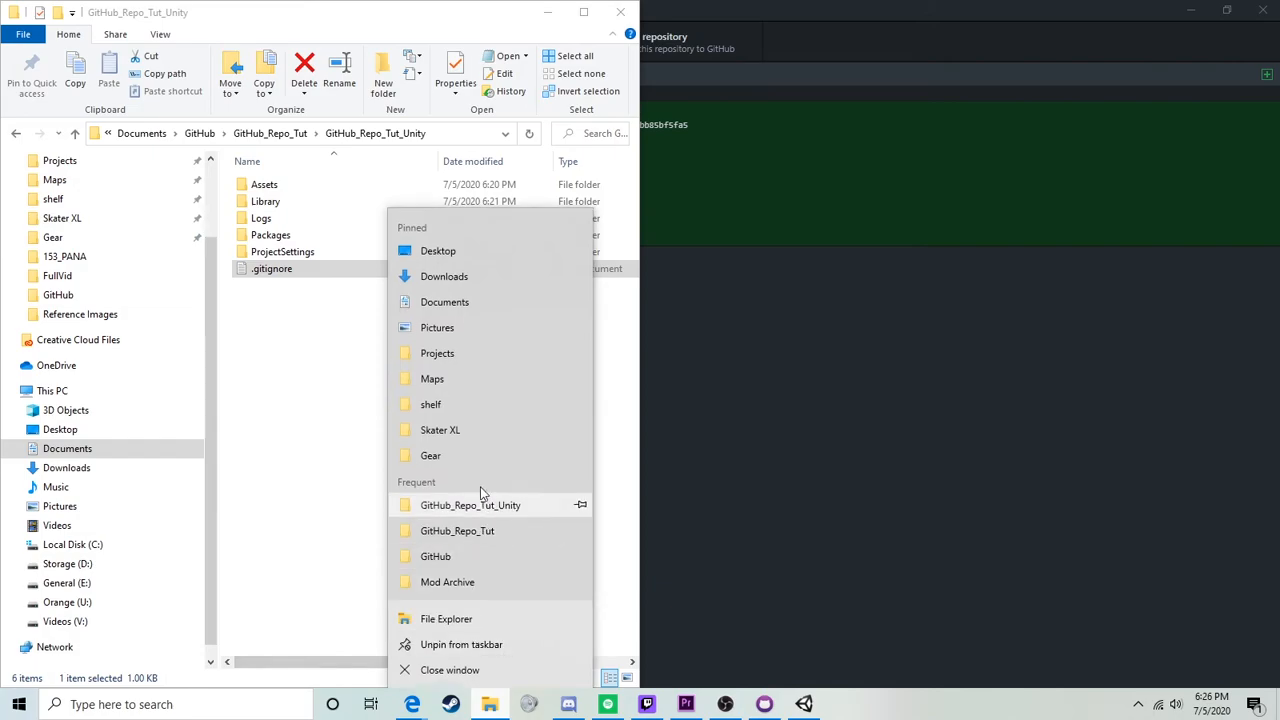
{"action": "left_click", "coordinate": [437, 353]}
Step: Browse the local GitHub folder and its GitHub_Repo_Tut repository, and select the Nightcourthousemaybe folder in Projects
{"action": "left_click", "coordinate": [270, 133]}
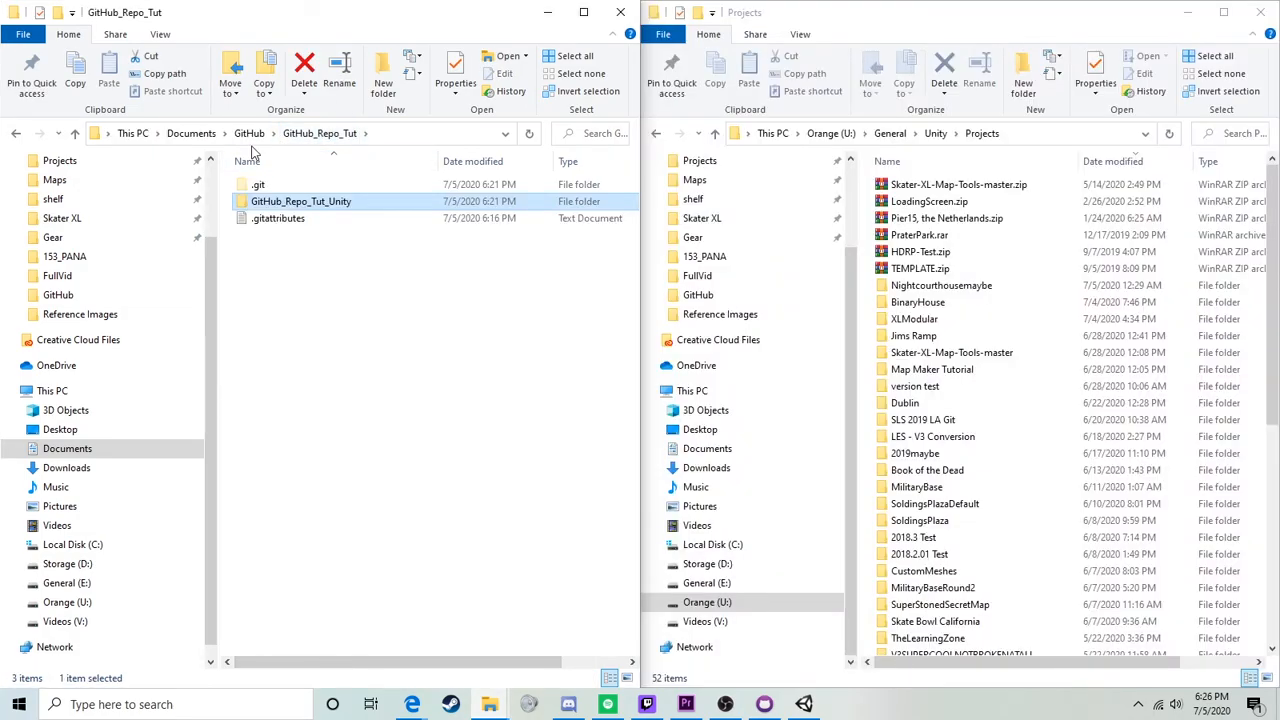
{"action": "left_click", "coordinate": [248, 133]}
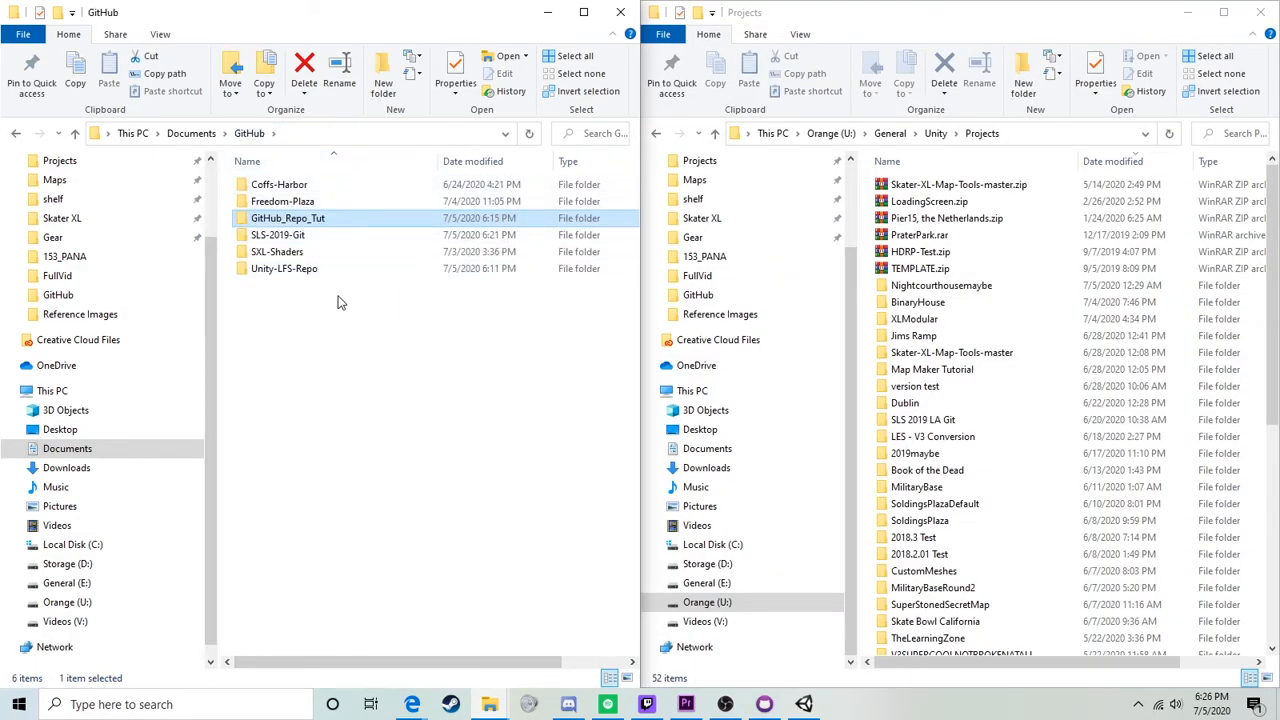
{"action": "double_click", "coordinate": [296, 218]}
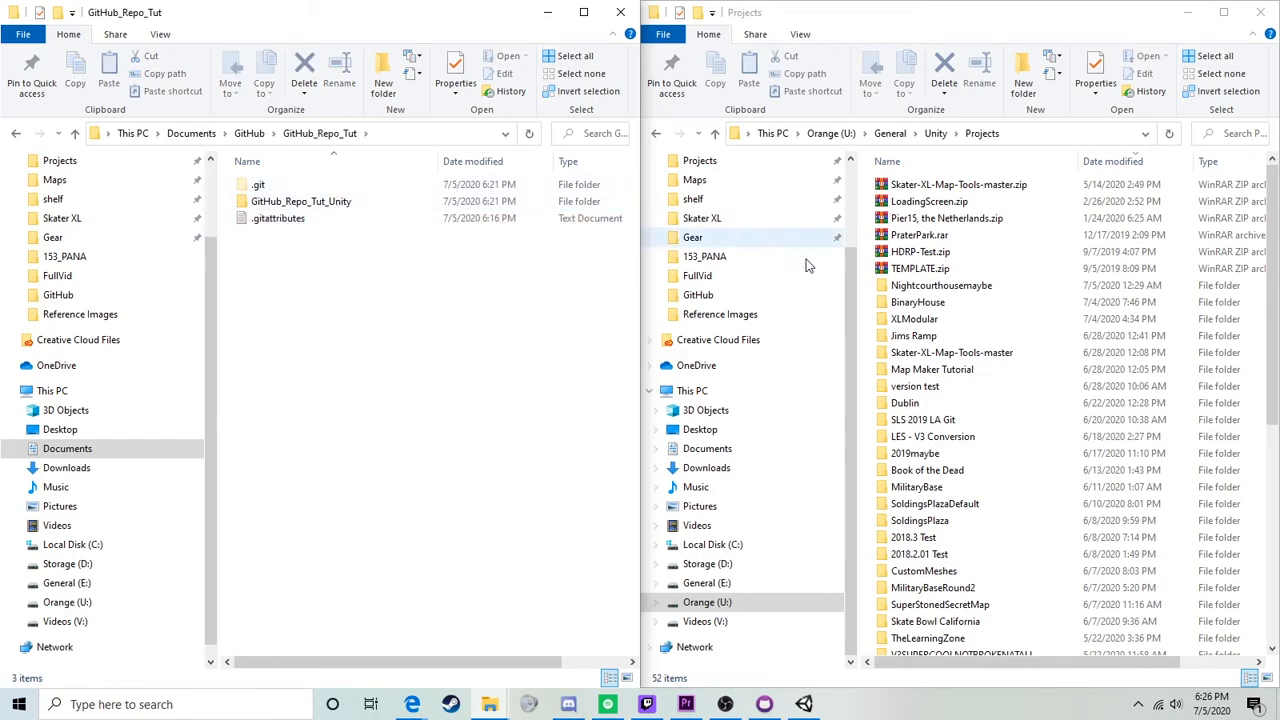
{"action": "left_click", "coordinate": [950, 289]}
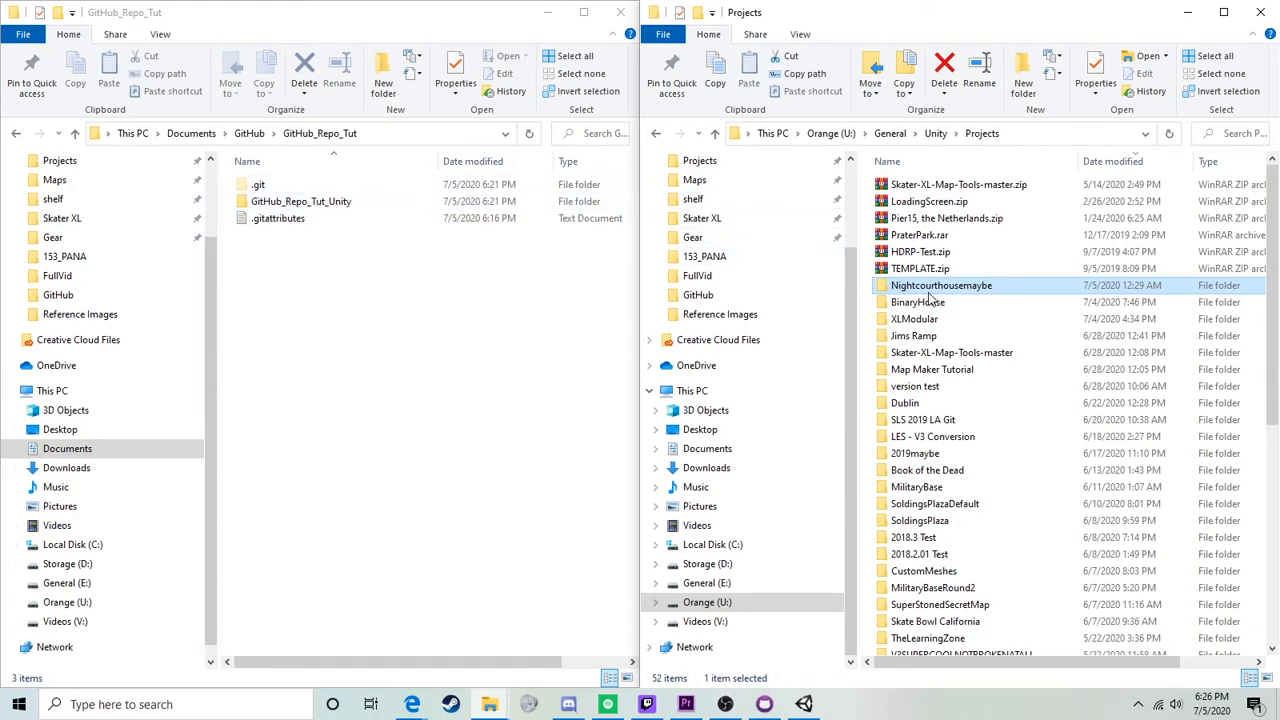
{"action": "mouse_move", "coordinate": [923, 291]}
Step: Return to GitHub Desktop, review the GitHub.com and GitHub Enterprise Server publishing options for GitHub_Repo_Tut, and cancel
{"action": "left_click", "coordinate": [545, 21]}
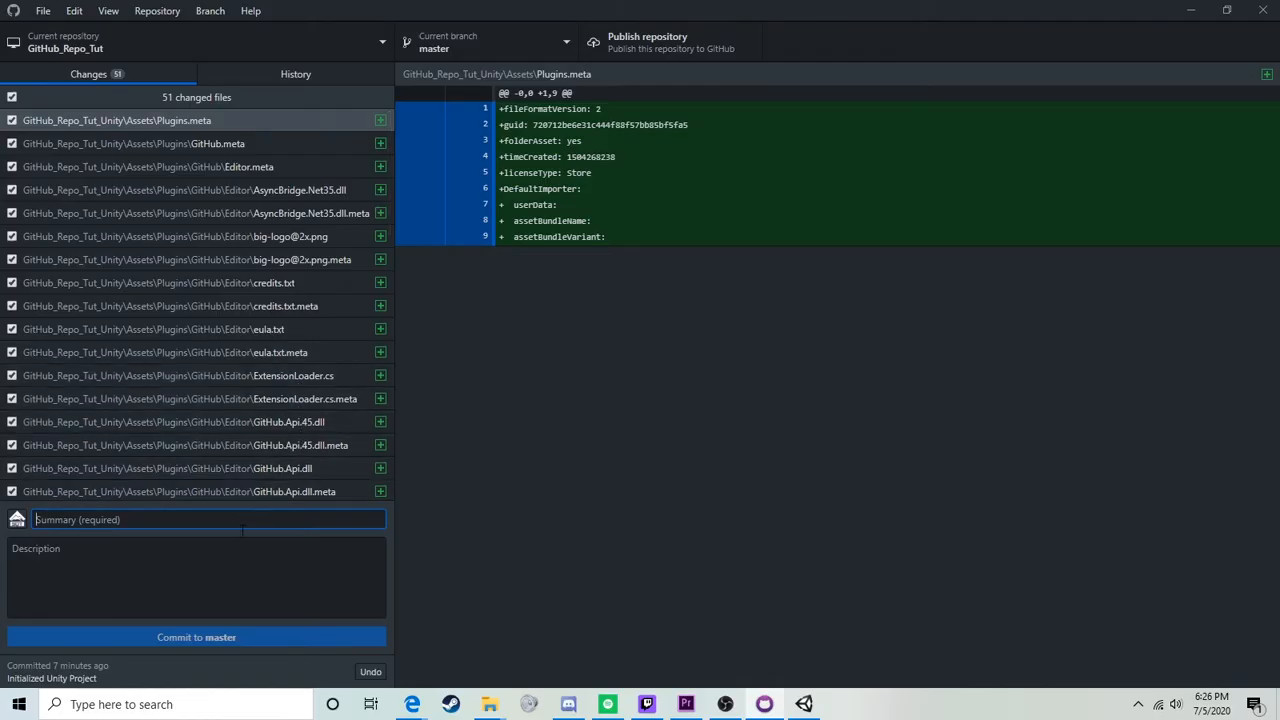
{"action": "left_click", "coordinate": [660, 52]}
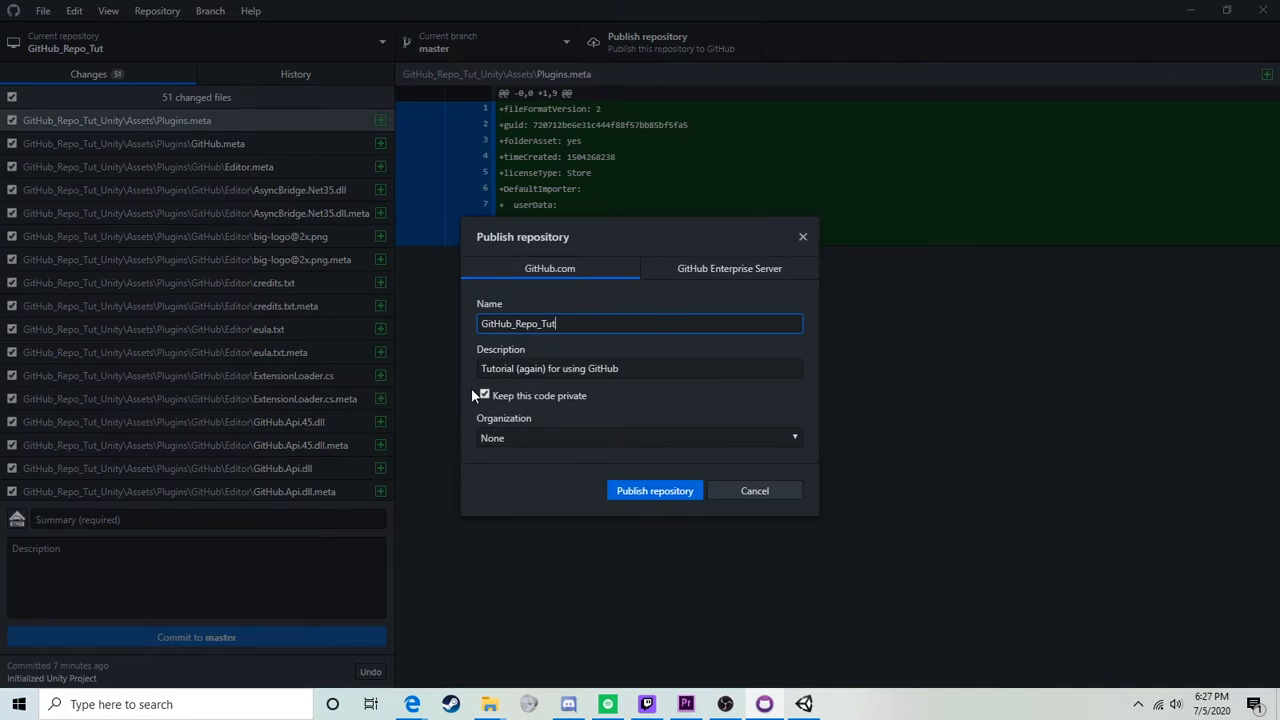
{"action": "left_click", "coordinate": [716, 273]}
{"action": "left_click", "coordinate": [597, 270]}
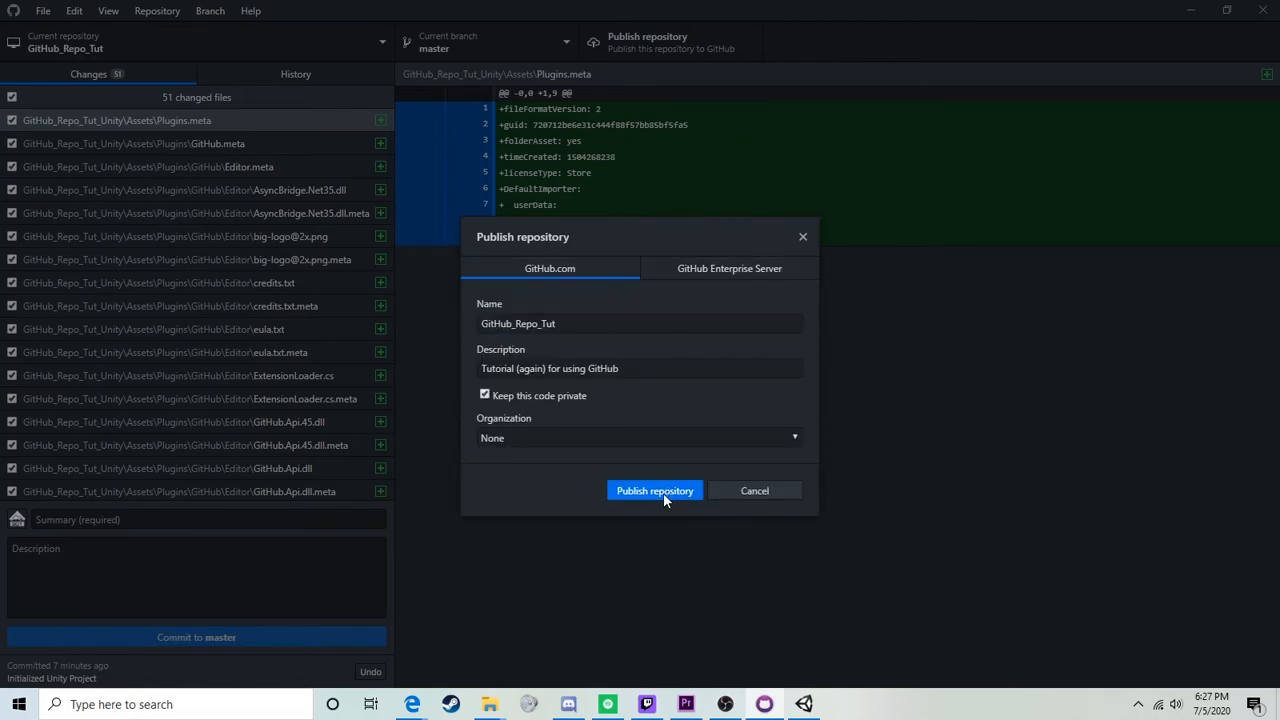
{"action": "left_click", "coordinate": [723, 493]}
Step: Switch the current repository to SLS-2019-Git and fetch from its origin
{"action": "key", "text": "ctrl+t"}
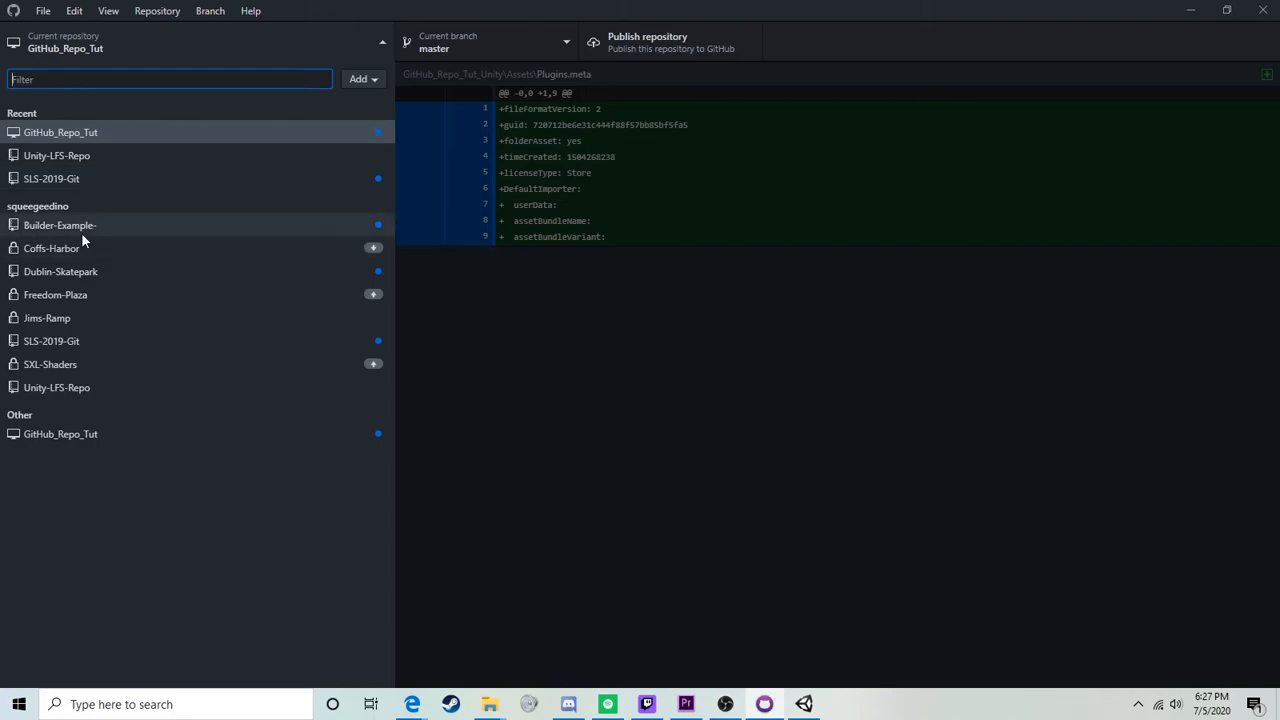
{"action": "left_click", "coordinate": [94, 341]}
{"action": "left_click", "coordinate": [626, 47]}
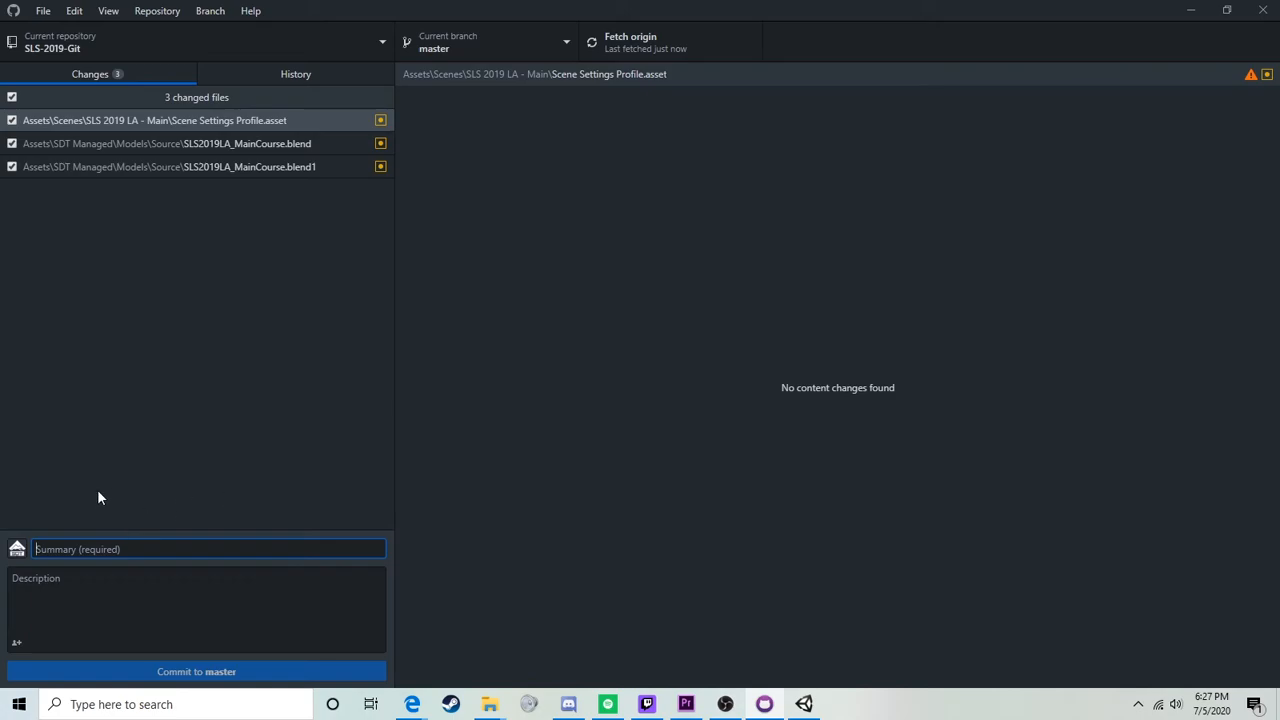
Step: Commit the changed files to master with the summary "Tutorial Push" and description "Pushing for the tutorial, no real changes made"
{"action": "type", "text": "Tutorial"}
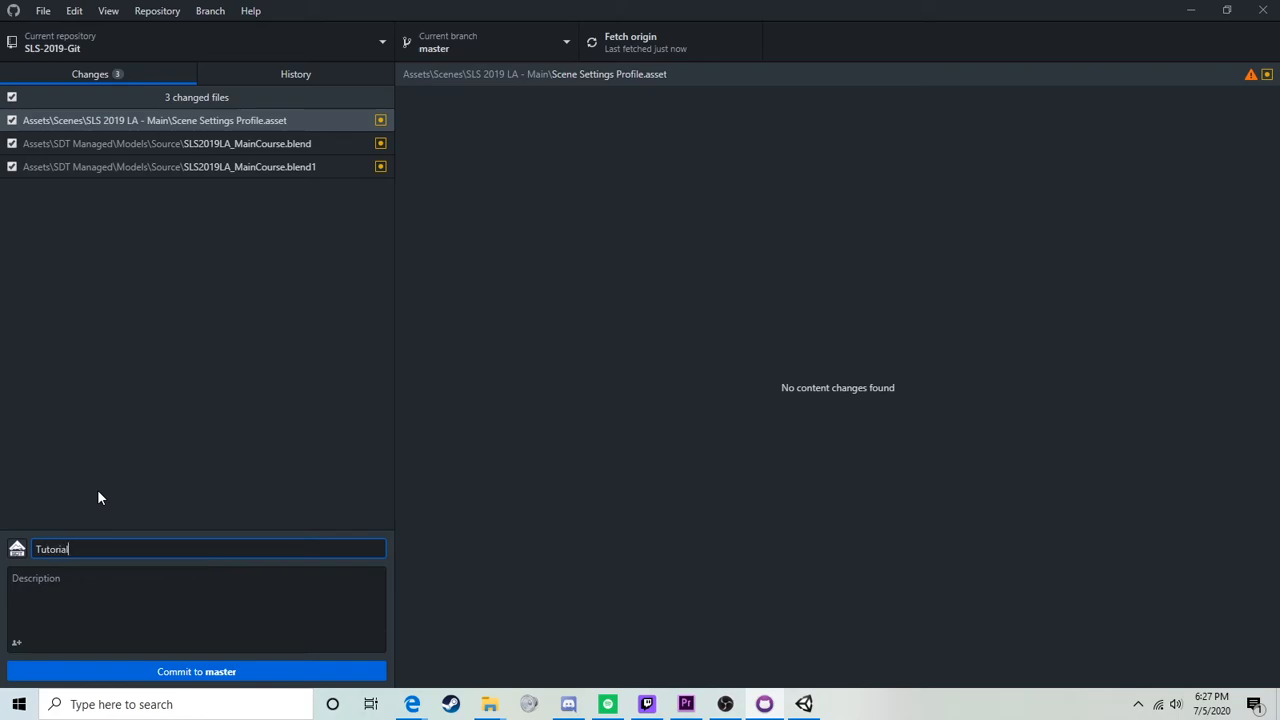
{"action": "type", "text": " Push"}
{"action": "left_click", "coordinate": [36, 632]}
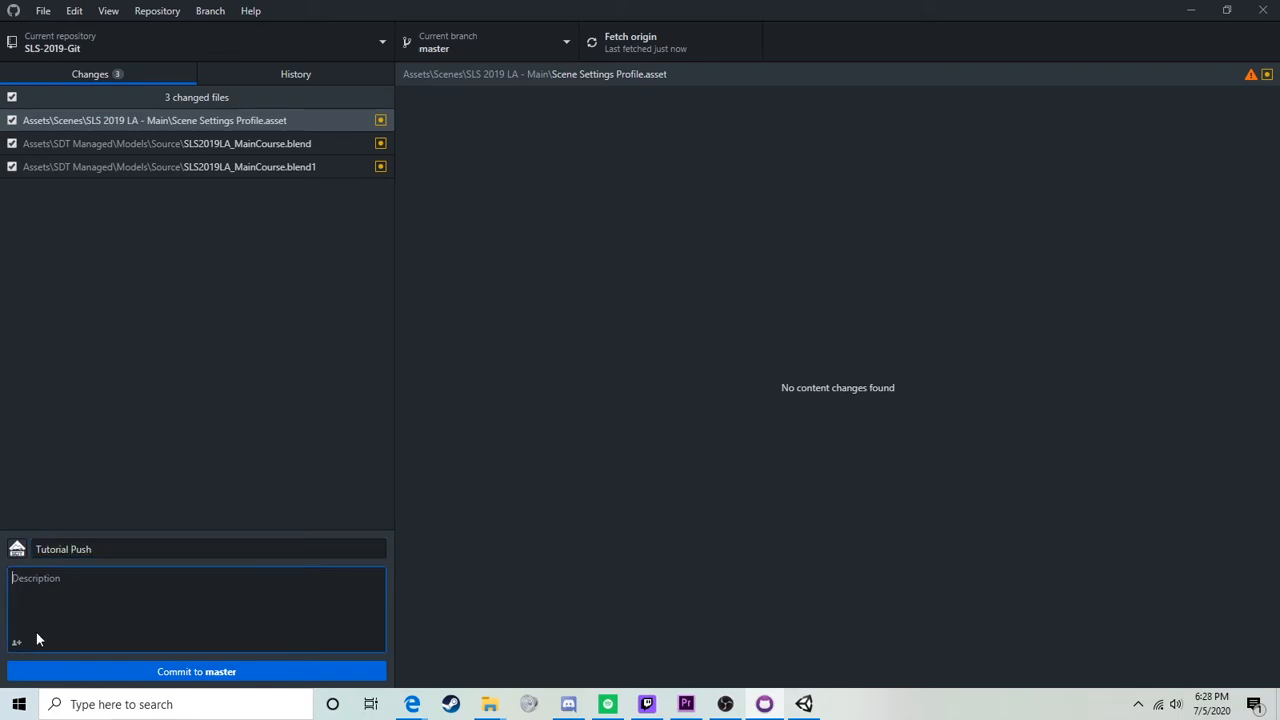
{"action": "type", "text": "Pushing for the tutorial, no real changes made"}
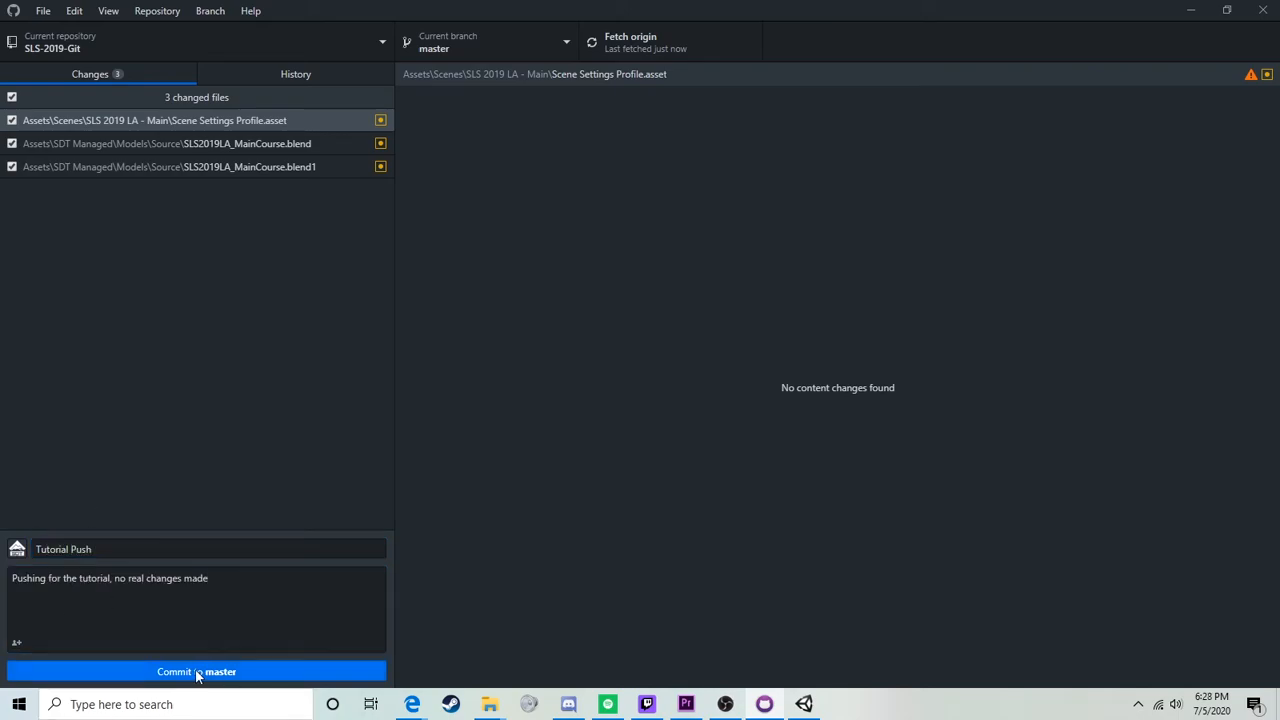
{"action": "left_click", "coordinate": [197, 672]}
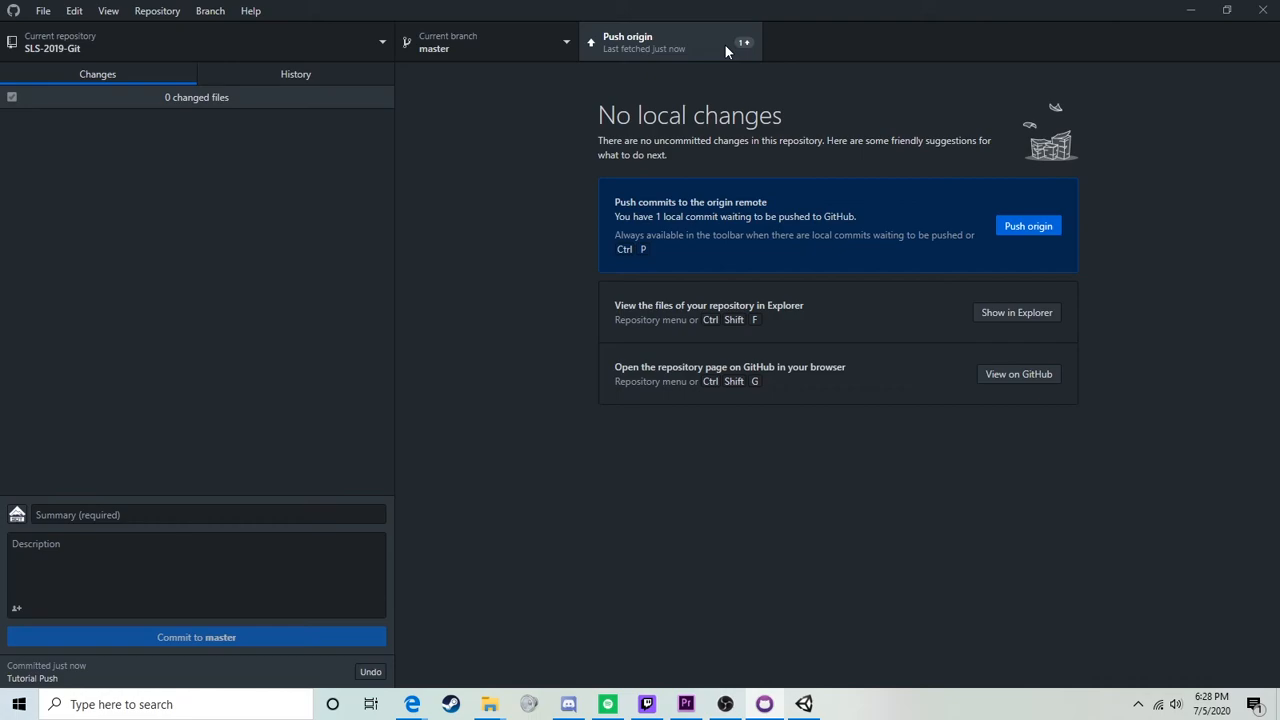
Step: Switch to the Coffs-Harbor repository and pull the waiting commits from origin
{"action": "left_click", "coordinate": [236, 42]}
{"action": "left_click", "coordinate": [180, 222]}
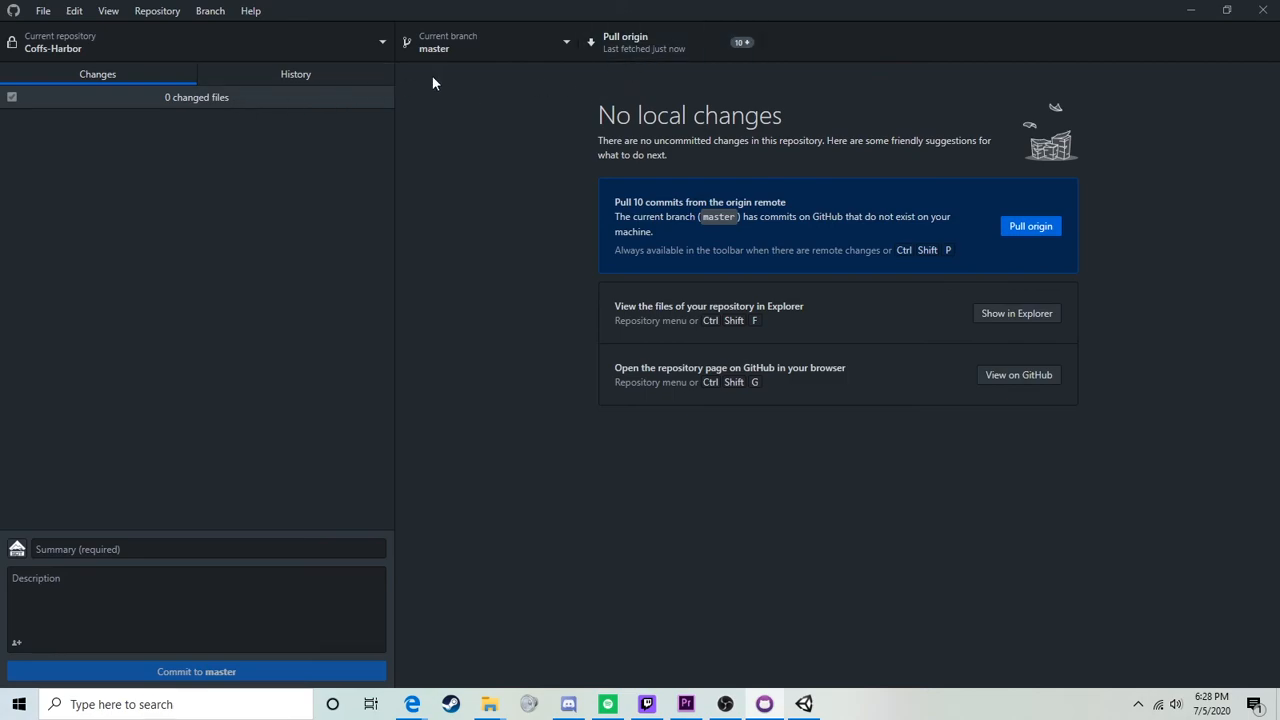
{"action": "left_click", "coordinate": [735, 58]}
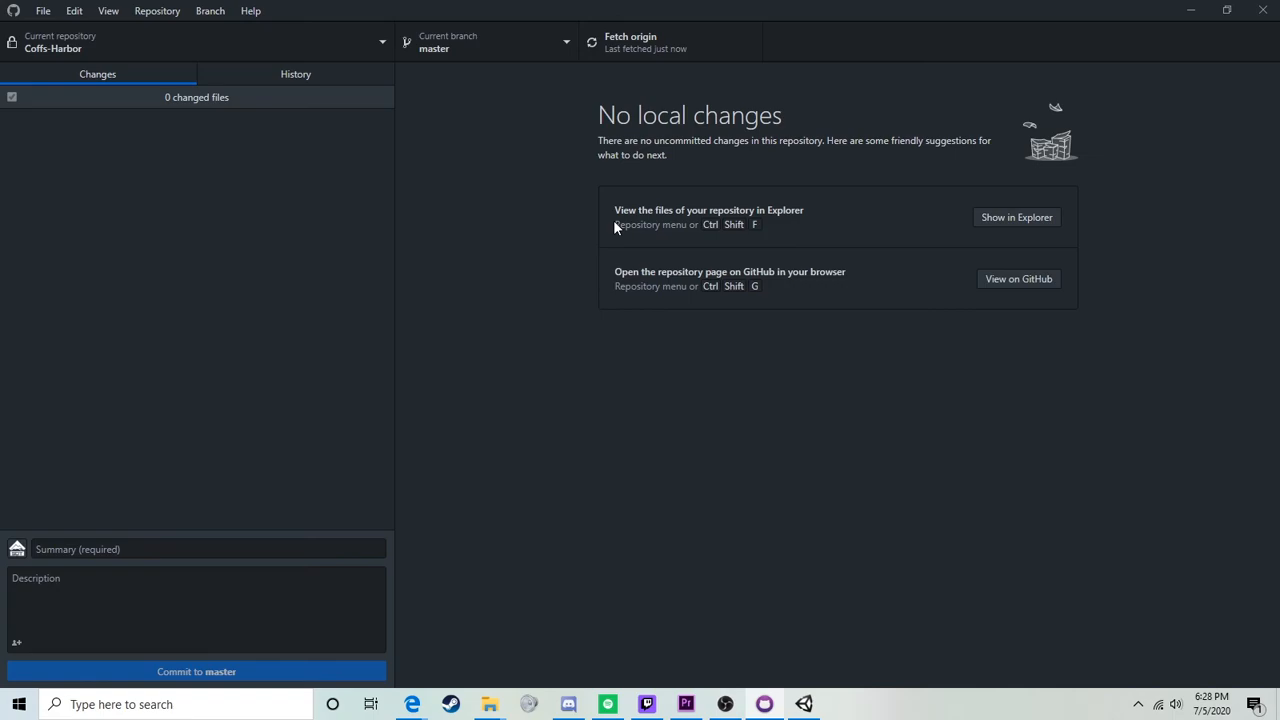
Step: Look through Coffs-Harbor's commit history and check the revert option for the "South pad bank done" commit
{"action": "left_click", "coordinate": [295, 74]}
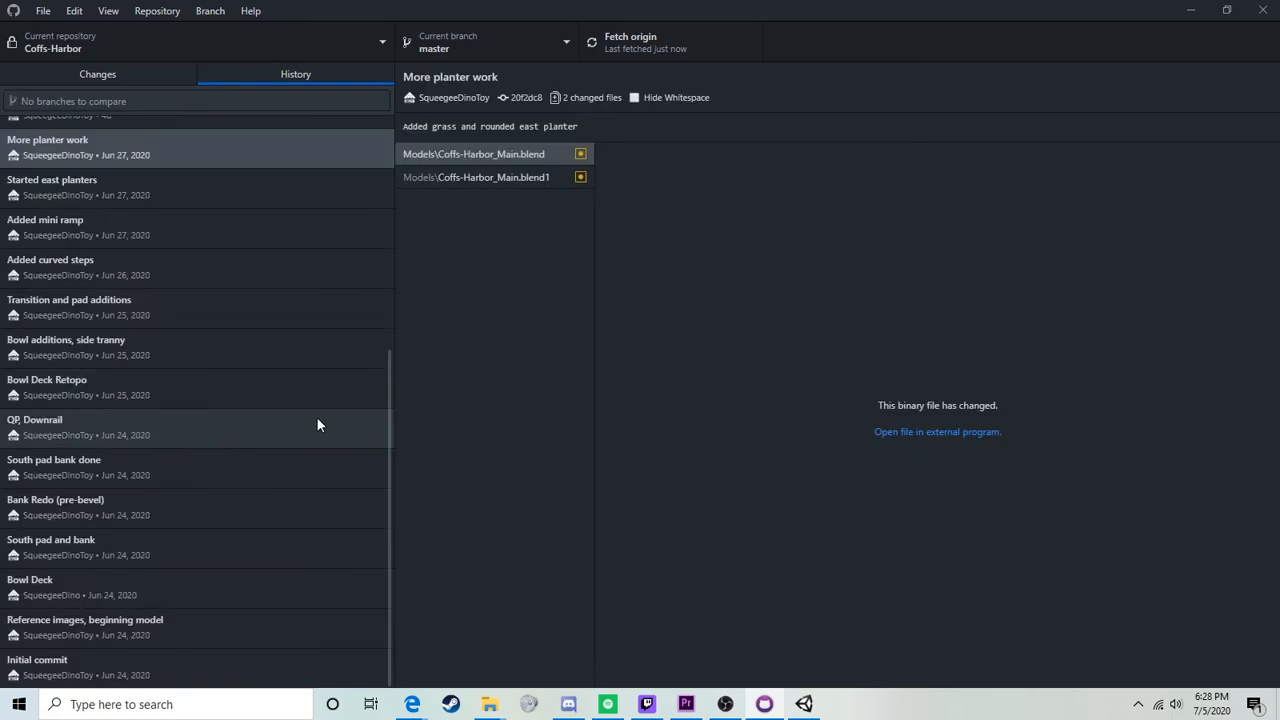
{"action": "scroll", "coordinate": [320, 430], "scroll_direction": "up", "scroll_amount": 4}
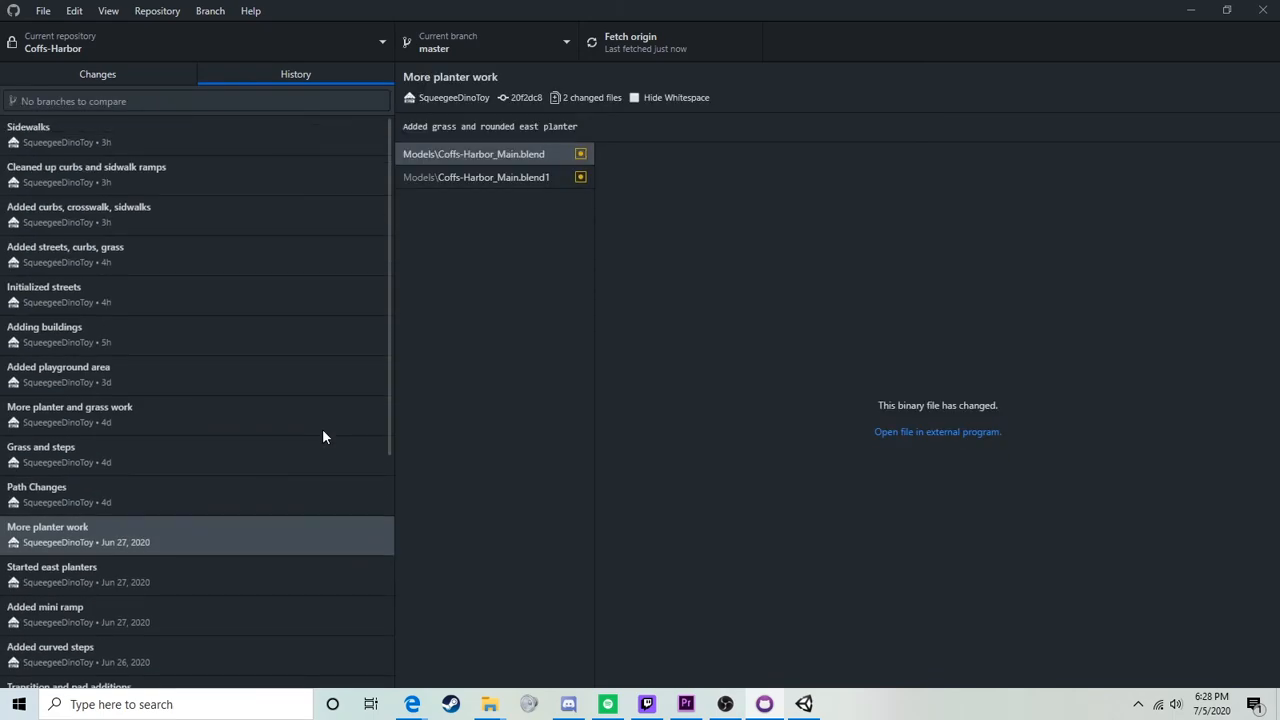
{"action": "scroll", "coordinate": [314, 433], "scroll_direction": "down", "scroll_amount": 4}
{"action": "scroll", "coordinate": [312, 435], "scroll_direction": "up", "scroll_amount": 4}
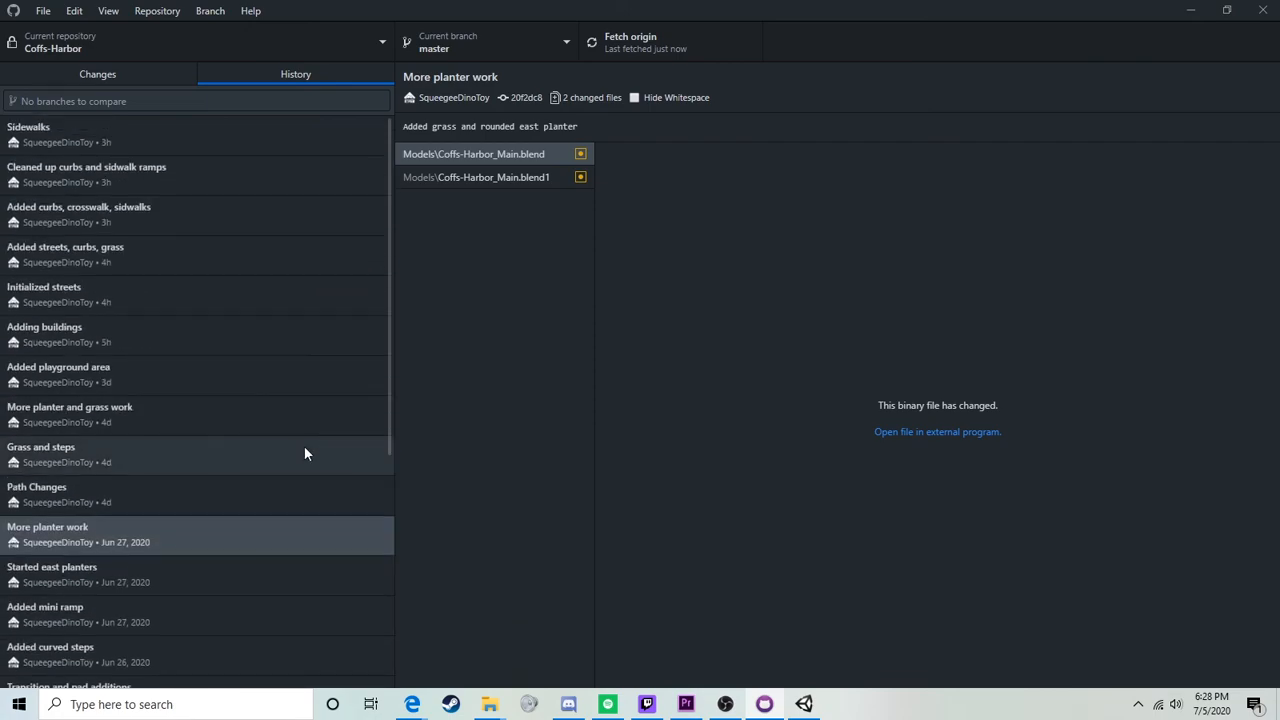
{"action": "scroll", "coordinate": [306, 448], "scroll_direction": "down", "scroll_amount": 4}
{"action": "right_click", "coordinate": [209, 462]}
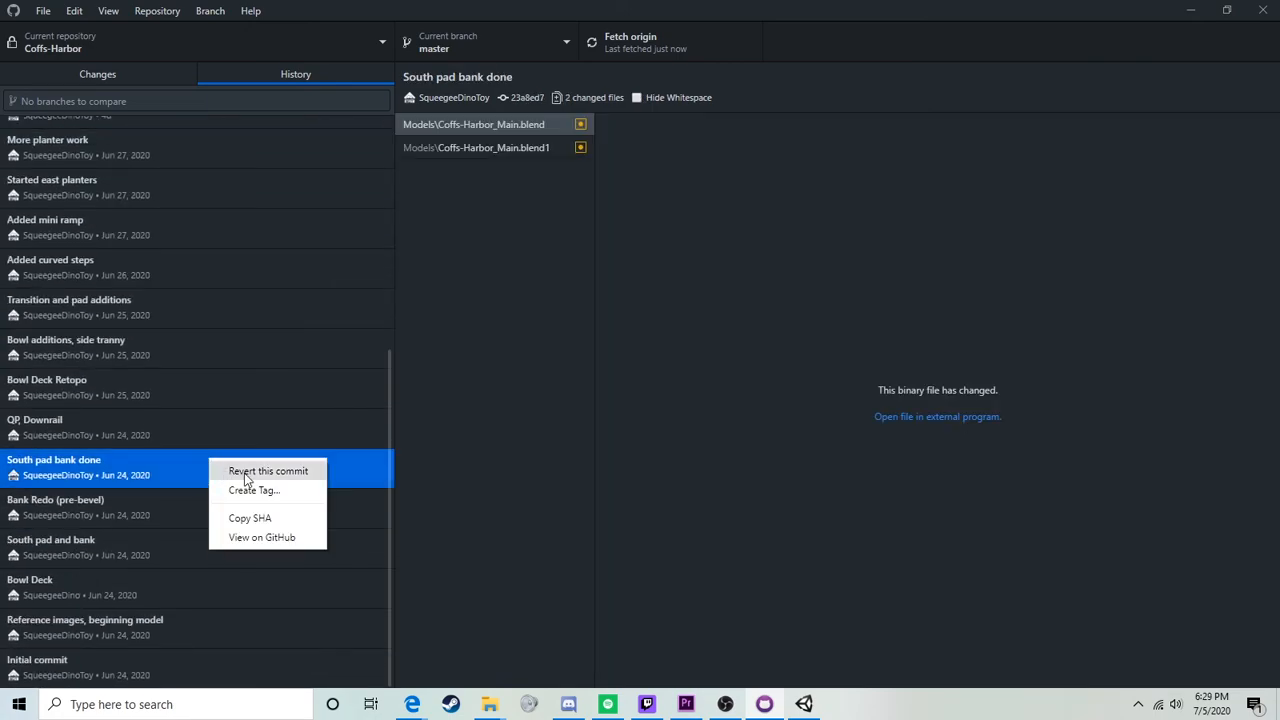
{"action": "left_click", "coordinate": [240, 440]}
Step: Check the revert options of recent commits, including "Added streets, curbs, grass" and "Added curbs, crosswalk, sidwalks", and select "Initialized streets"
{"action": "scroll", "coordinate": [247, 261], "scroll_direction": "up", "scroll_amount": 5}
{"action": "right_click", "coordinate": [118, 146]}
{"action": "left_click", "coordinate": [97, 167]}
{"action": "right_click", "coordinate": [97, 167]}
{"action": "right_click", "coordinate": [62, 244]}
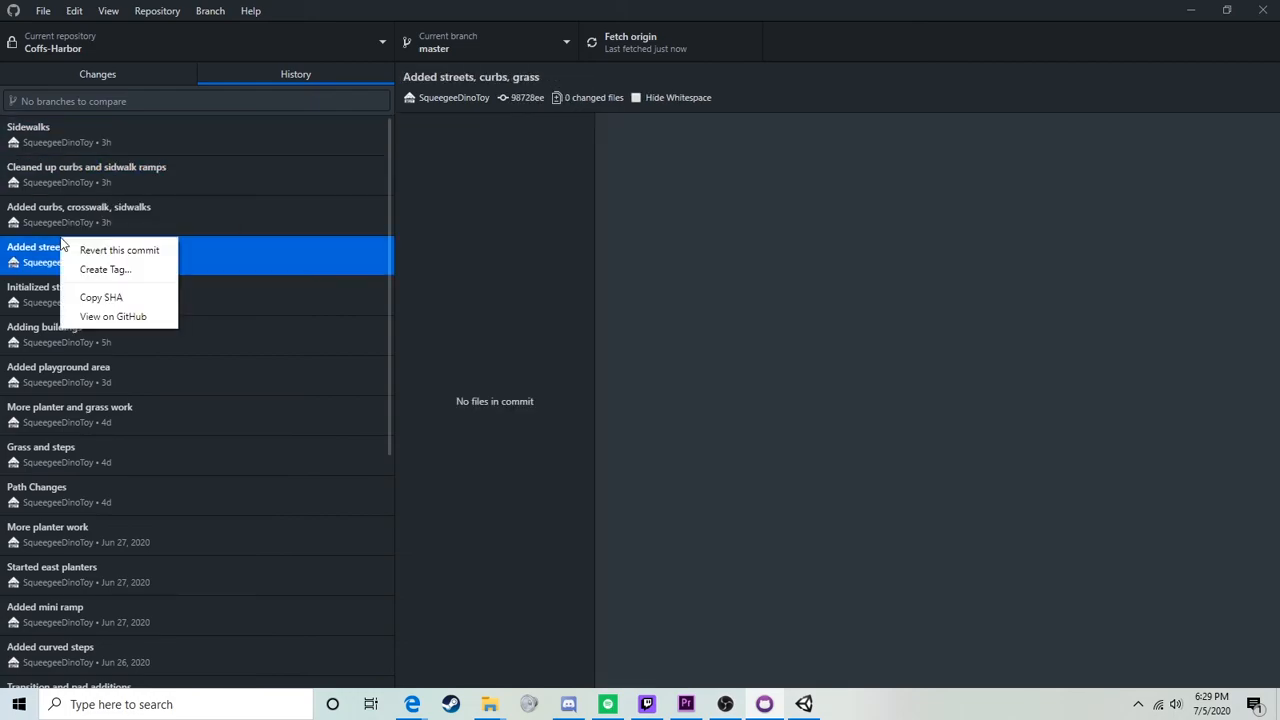
{"action": "right_click", "coordinate": [58, 226]}
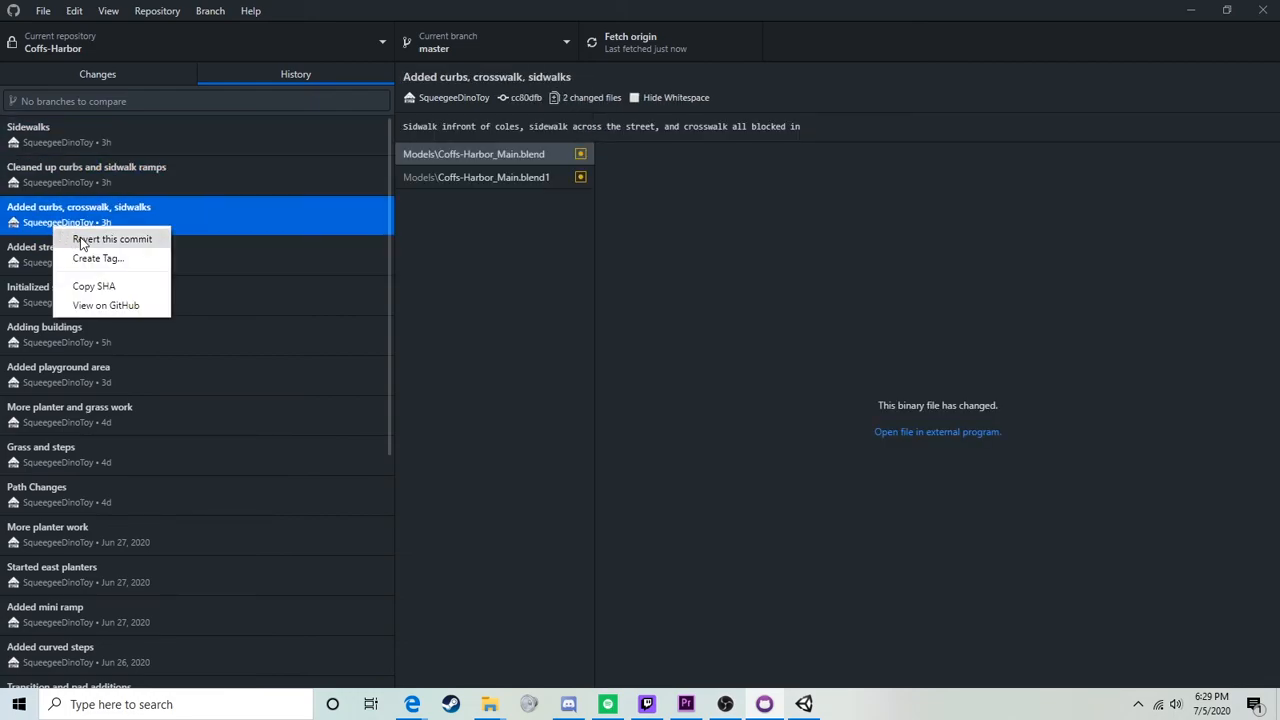
{"action": "left_click", "coordinate": [275, 250]}
{"action": "left_click", "coordinate": [246, 320]}
{"action": "left_click", "coordinate": [241, 300]}
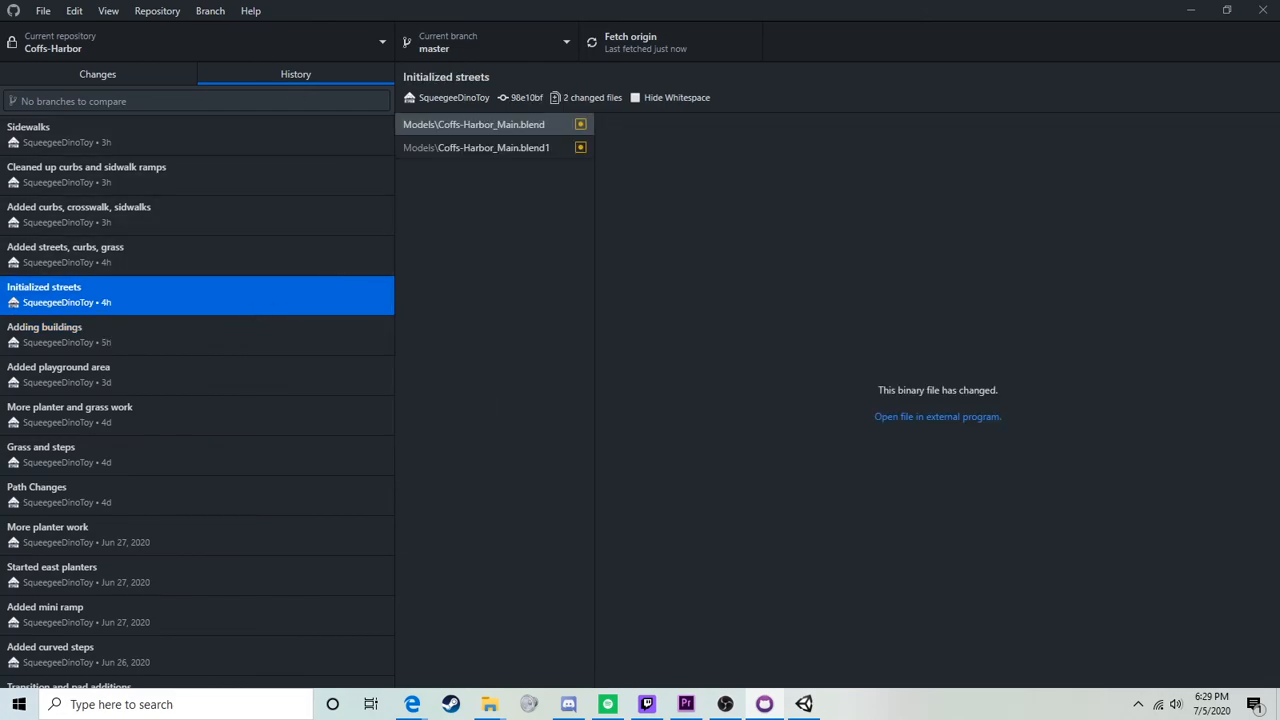
Step: Check Coffs-Harbor's uncommitted changes and look through its commit history back to the initial commit
{"action": "left_click", "coordinate": [91, 77]}
{"action": "left_click", "coordinate": [236, 80]}
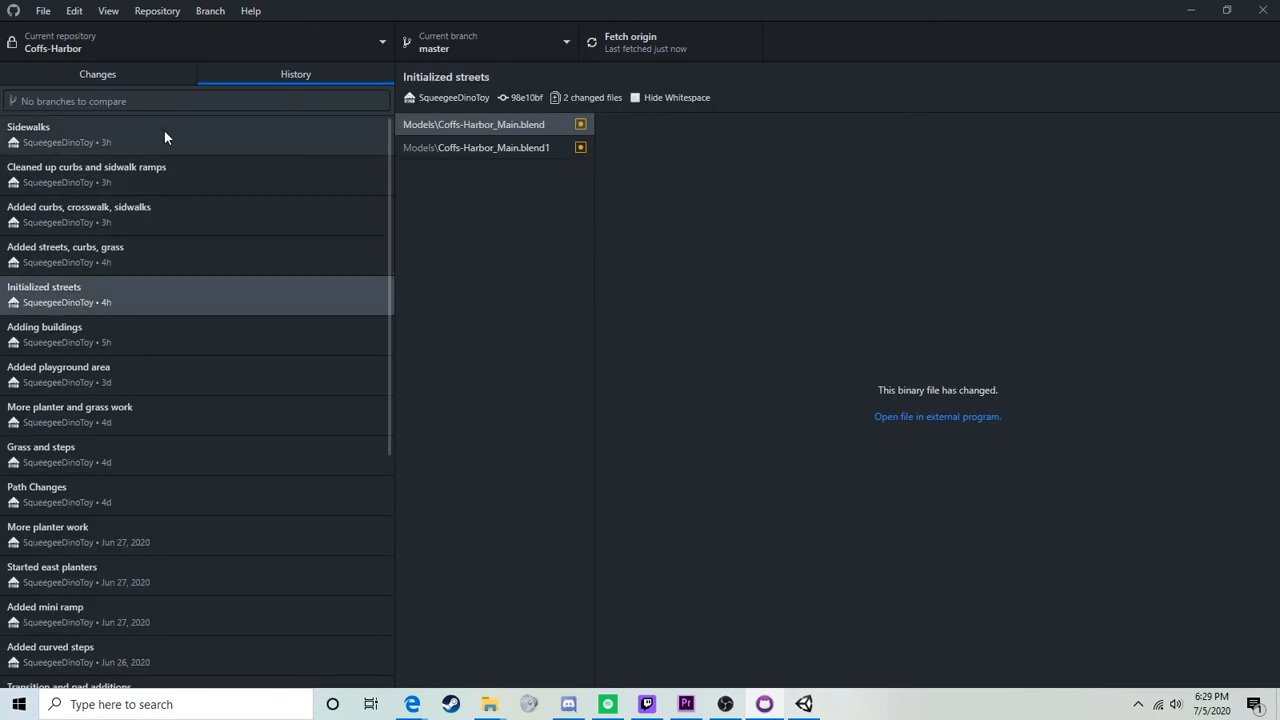
{"action": "scroll", "coordinate": [158, 400], "scroll_direction": "down", "scroll_amount": 5}
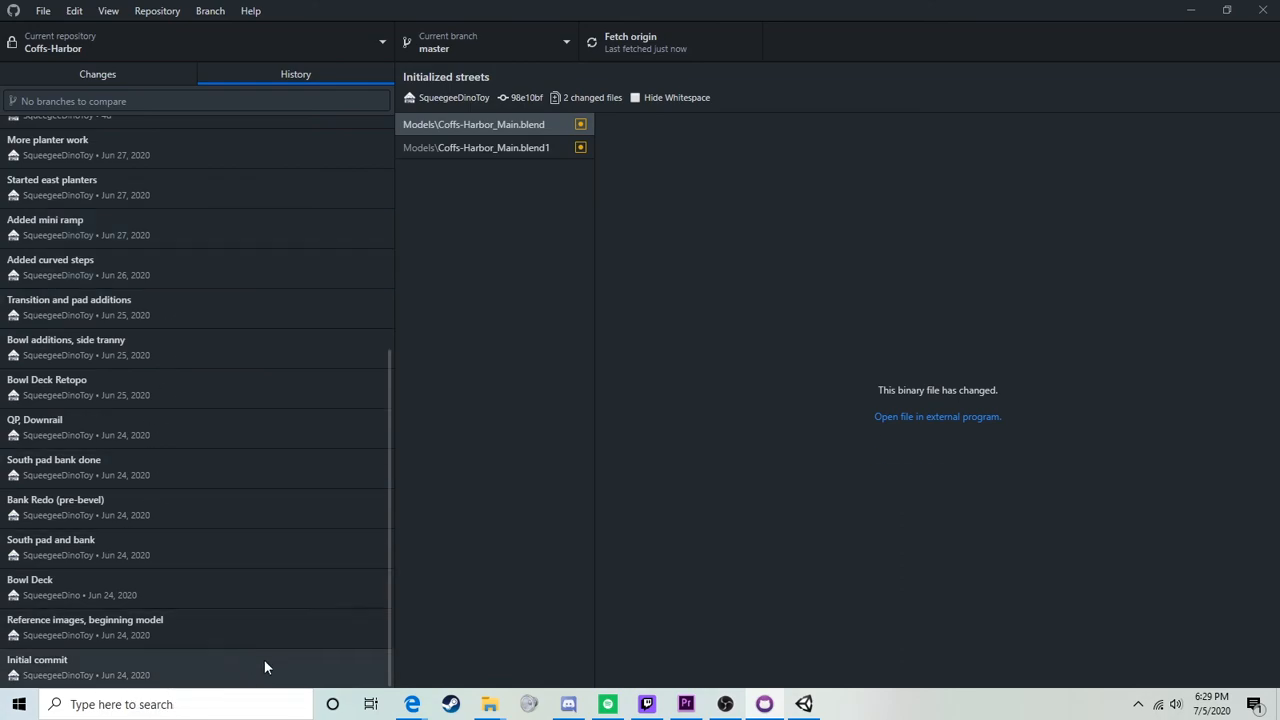
{"action": "scroll", "coordinate": [200, 520], "scroll_direction": "up", "scroll_amount": 4}
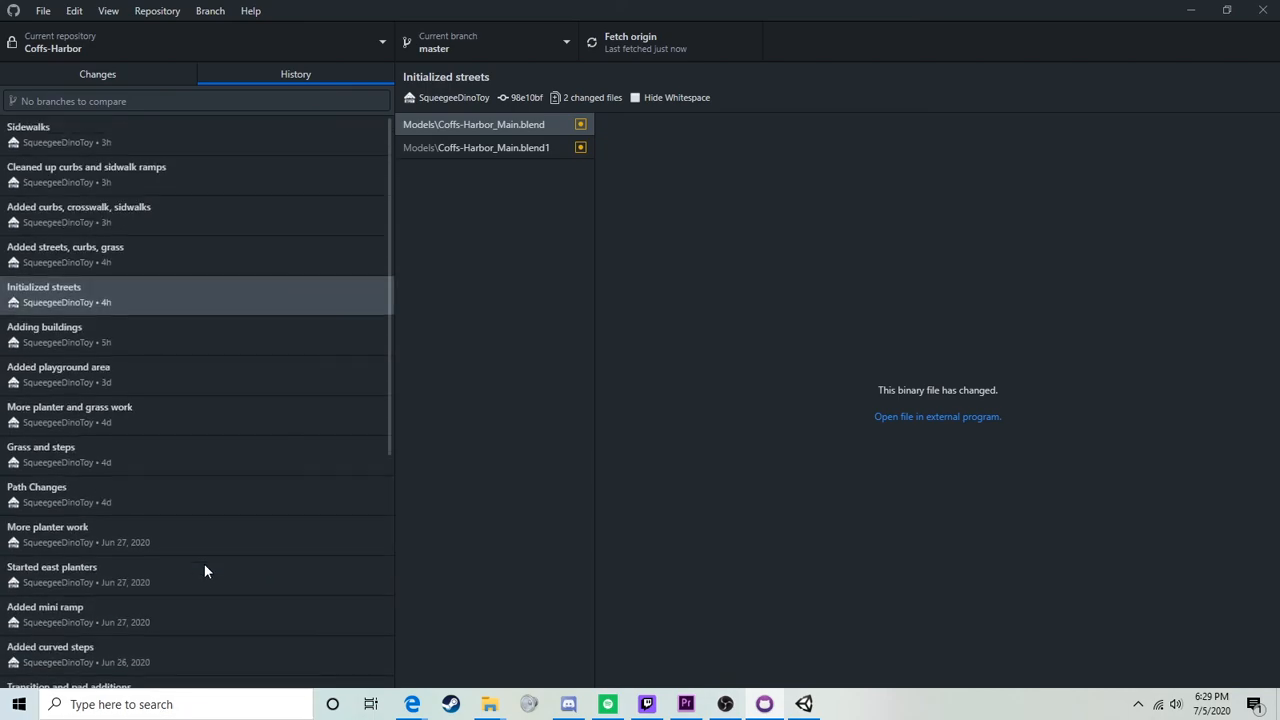